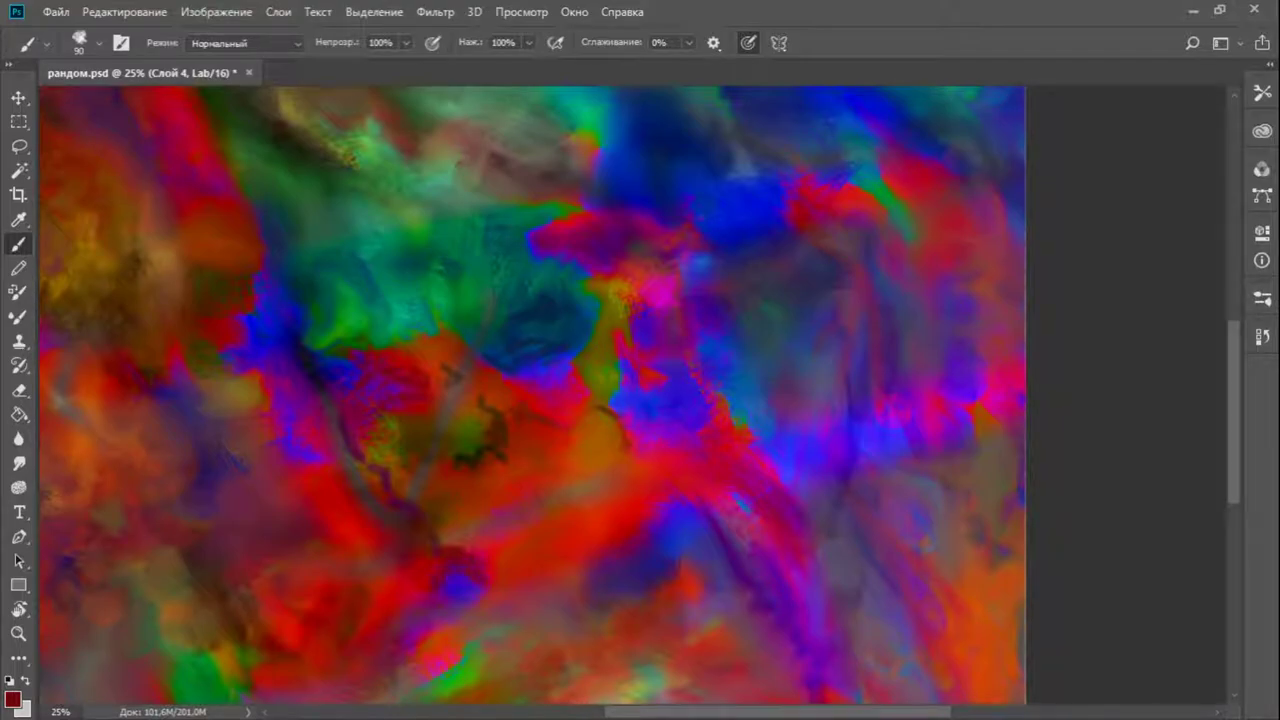
Paint dark reddish-purple strokes along the chin edge, above the nose bridge and across the mouth line of the face
{"action": "mouse_move", "coordinate": [470, 582]}
{"action": "left_mouse_down"}
{"action": "mouse_move", "coordinate": [564, 580]}
{"action": "mouse_move", "coordinate": [594, 555]}
{"action": "left_mouse_up"}
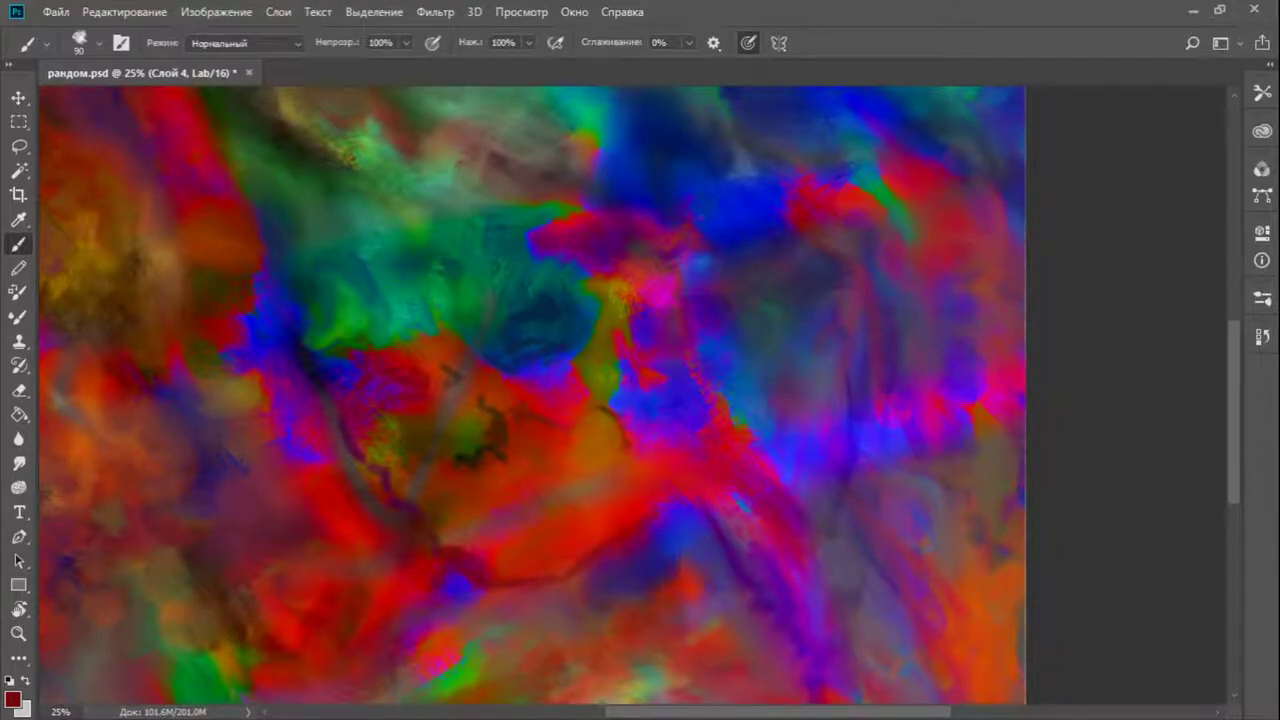
{"action": "key", "text": "d"}
{"action": "key", "text": "x"}
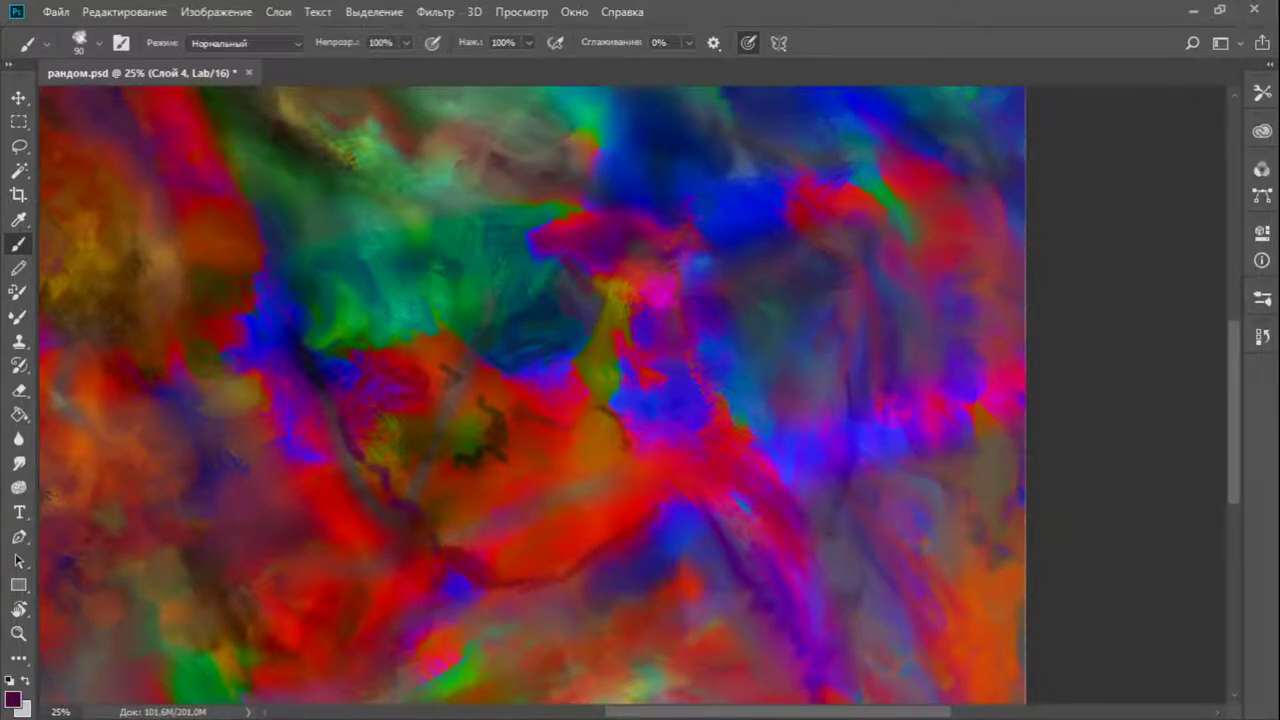
{"action": "mouse_move", "coordinate": [425, 352]}
{"action": "left_mouse_down"}
{"action": "mouse_move", "coordinate": [470, 382]}
{"action": "mouse_move", "coordinate": [446, 416]}
{"action": "mouse_move", "coordinate": [502, 398]}
{"action": "mouse_move", "coordinate": [502, 386]}
{"action": "left_mouse_up"}
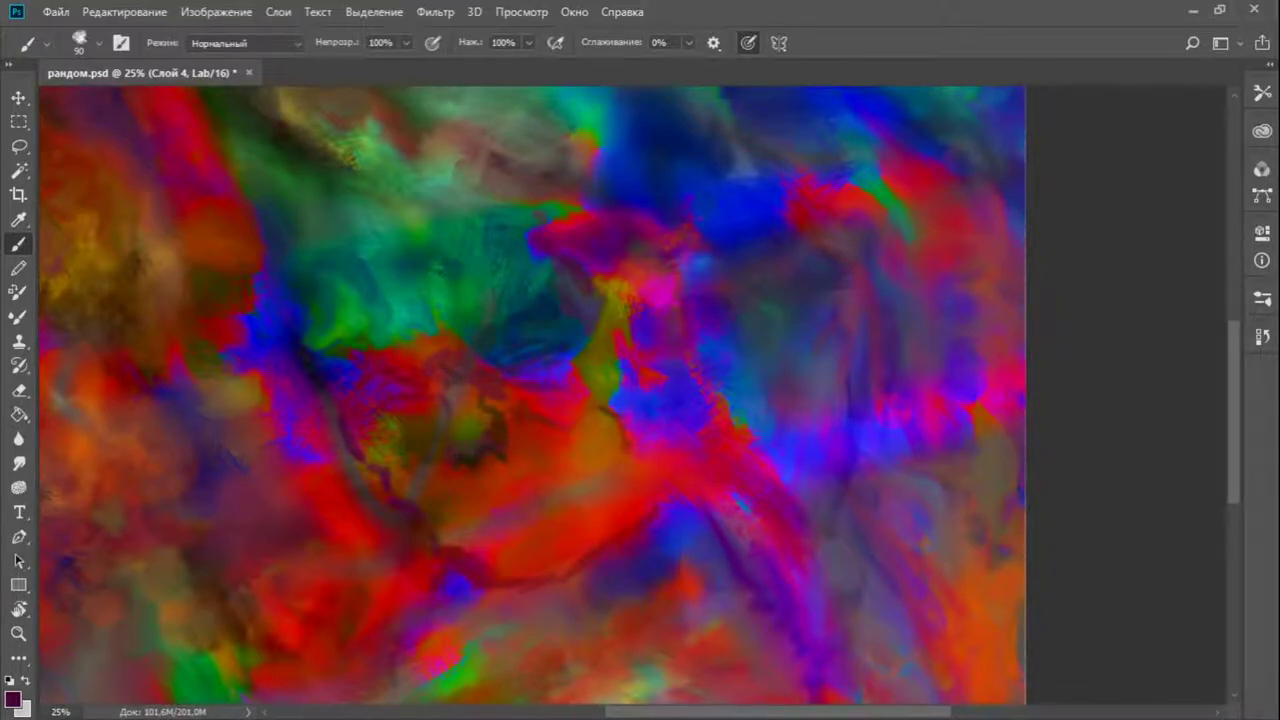
{"action": "left_click_drag", "start_coordinate": [456, 527], "coordinate": [526, 505]}
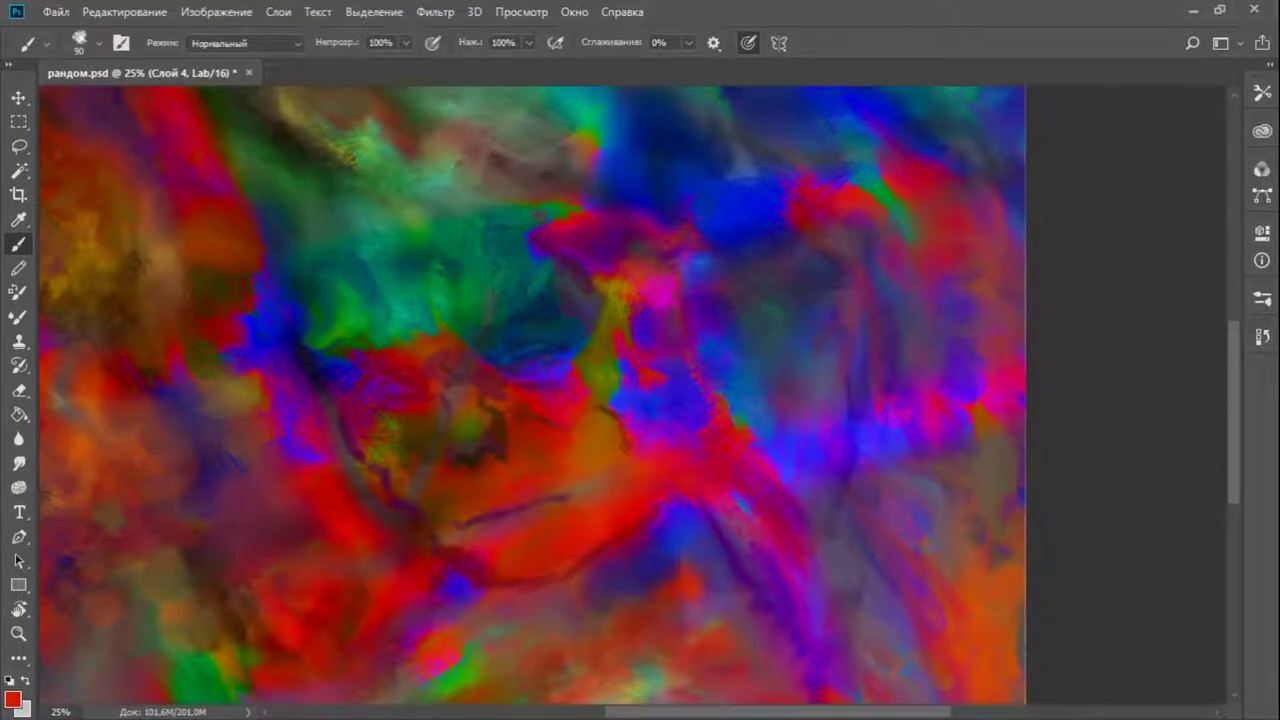
Paint yellow and pink highlights on the cheekbone below the blue eye, and add blue-violet strokes around the eye socket
{"action": "left_click_drag", "start_coordinate": [582, 380], "coordinate": [612, 369]}
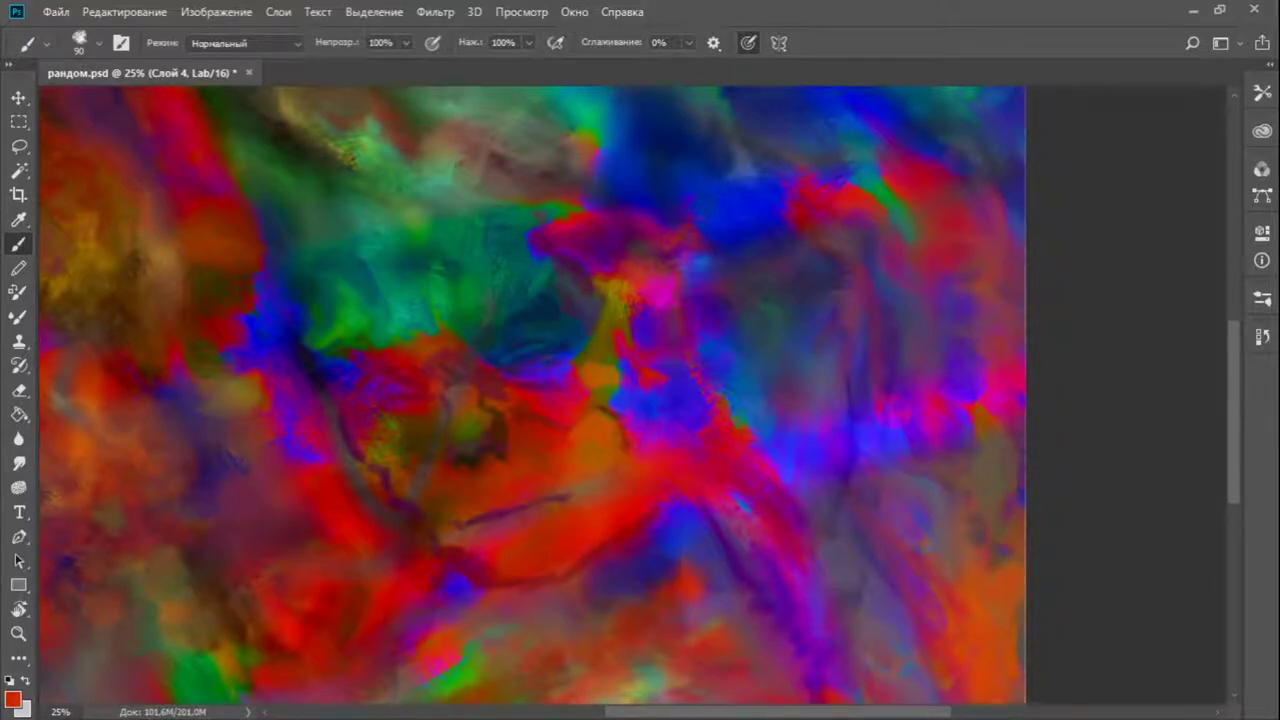
{"action": "left_click_drag", "start_coordinate": [578, 367], "coordinate": [618, 362]}
{"action": "mouse_move", "coordinate": [534, 392]}
{"action": "left_mouse_down"}
{"action": "mouse_move", "coordinate": [584, 378]}
{"action": "mouse_move", "coordinate": [560, 396]}
{"action": "left_mouse_up"}
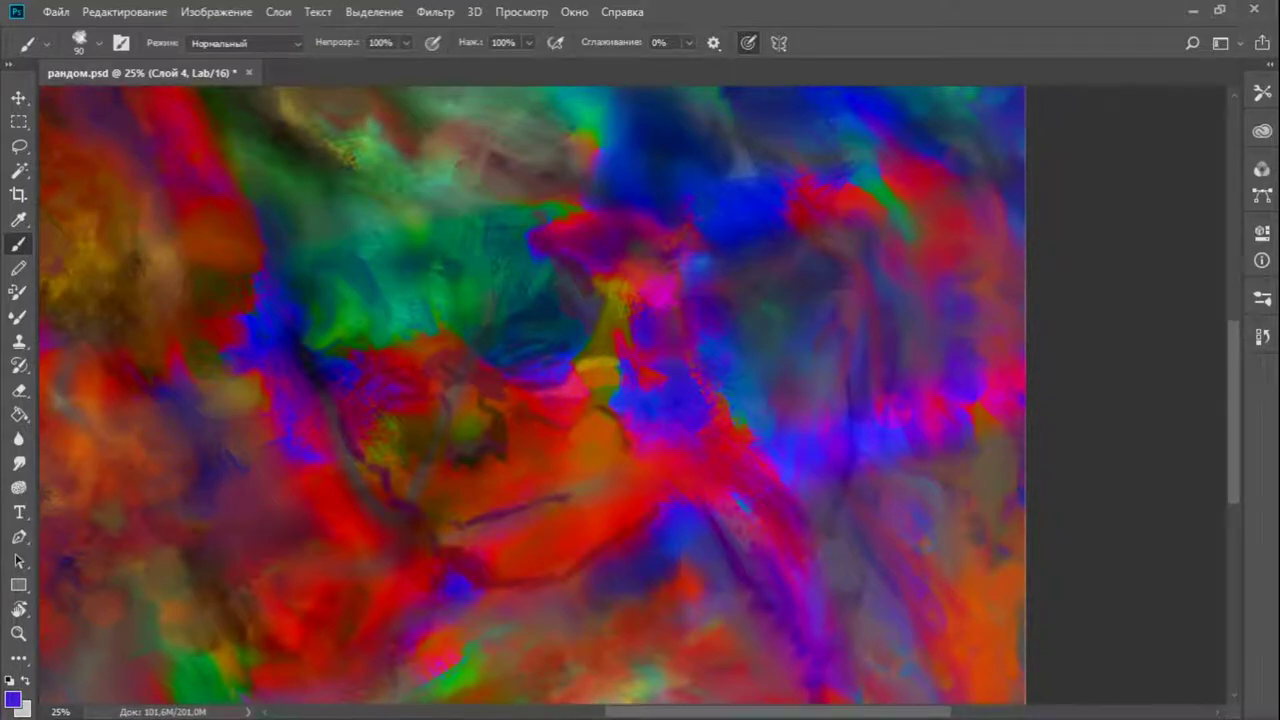
{"action": "mouse_move", "coordinate": [536, 376]}
{"action": "left_mouse_down"}
{"action": "mouse_move", "coordinate": [608, 346]}
{"action": "mouse_move", "coordinate": [616, 410]}
{"action": "left_mouse_up"}
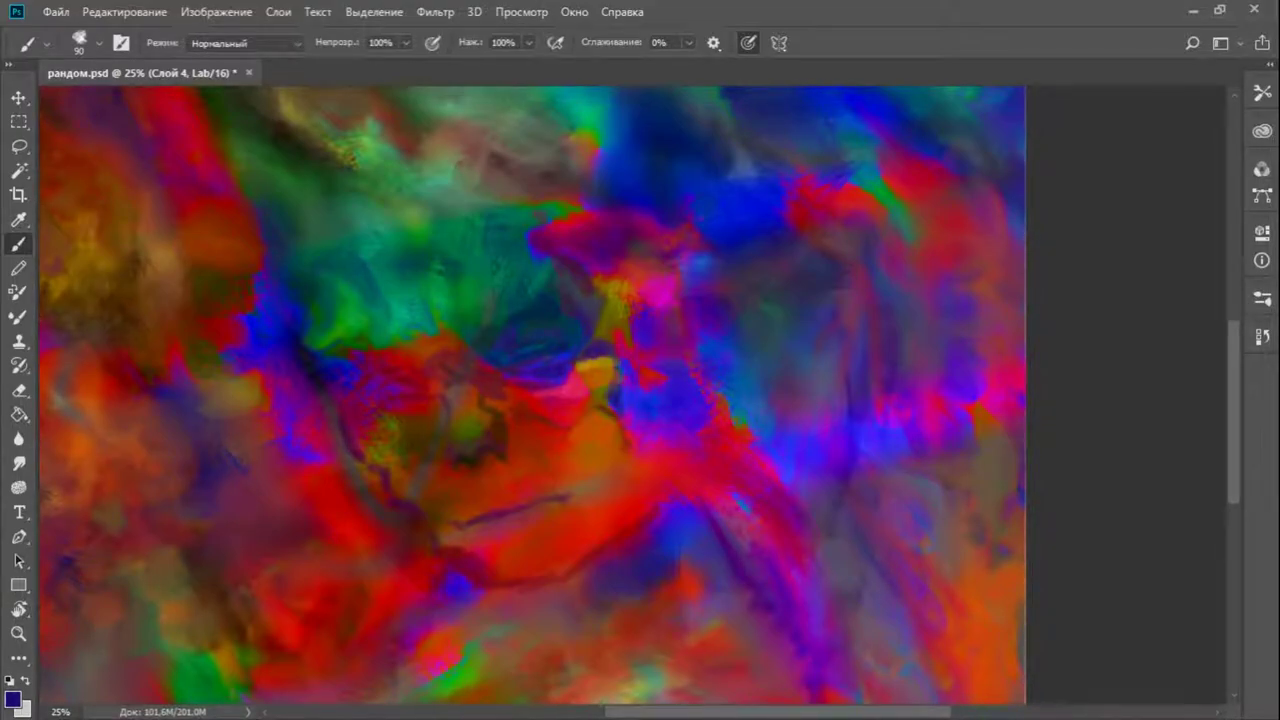
Using red sampled from the cheek, paint the eyelid strokes in the blue eye socket and a highlight on the nose tip
{"action": "left_click", "coordinate": [528, 424], "text": "alt"}
{"action": "mouse_move", "coordinate": [514, 335]}
{"action": "left_mouse_down"}
{"action": "mouse_move", "coordinate": [538, 319]}
{"action": "mouse_move", "coordinate": [556, 327]}
{"action": "mouse_move", "coordinate": [506, 344]}
{"action": "left_mouse_up"}
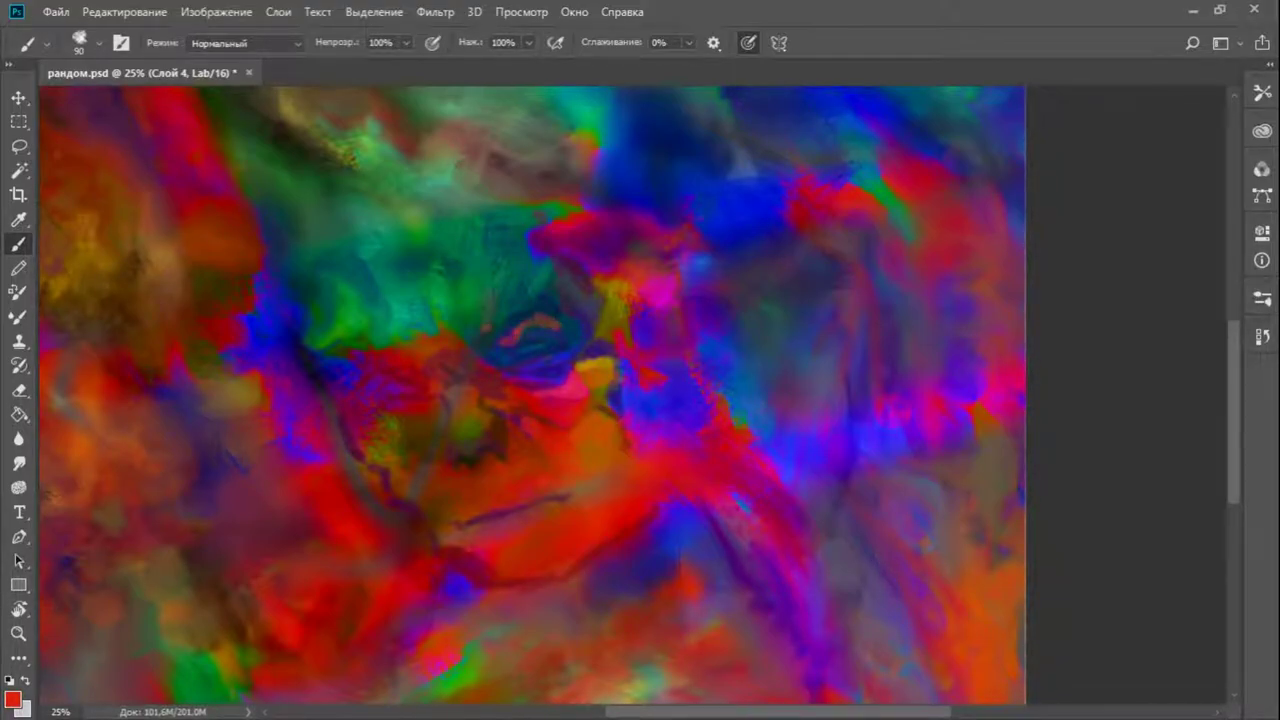
{"action": "left_click", "coordinate": [463, 455]}
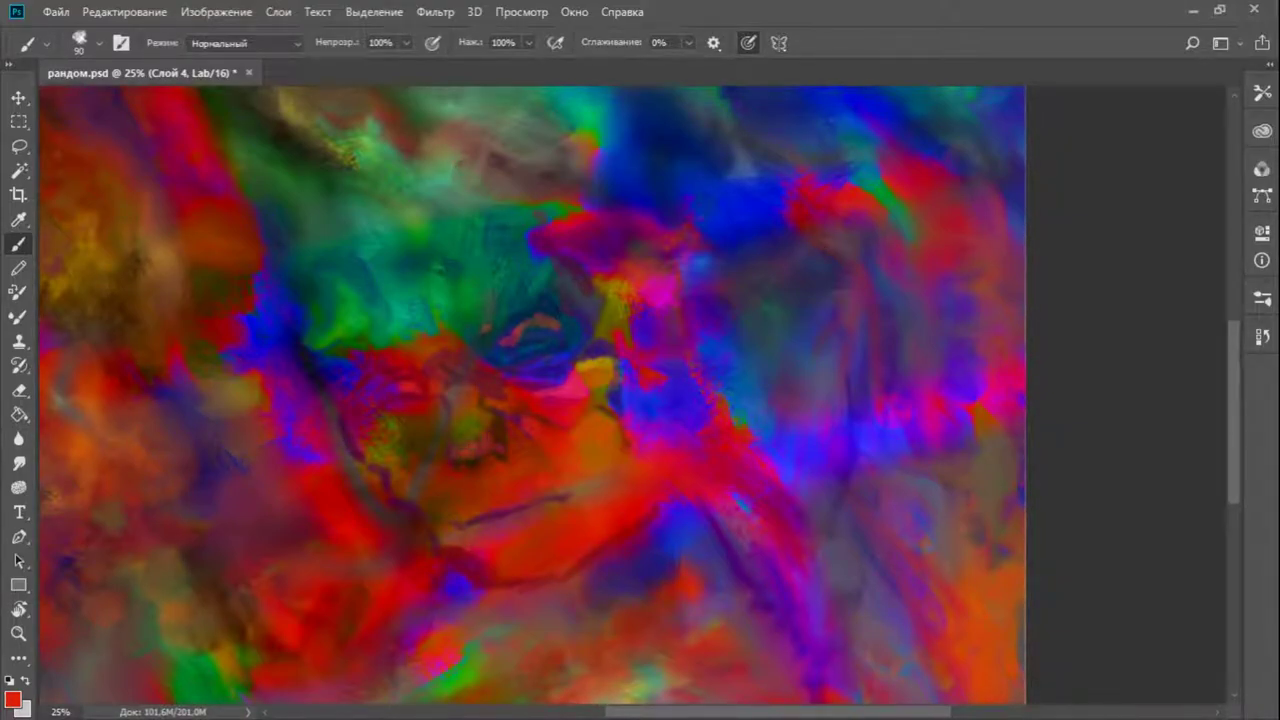
{"action": "mouse_move", "coordinate": [514, 356]}
{"action": "left_mouse_down"}
{"action": "mouse_move", "coordinate": [526, 343]}
{"action": "mouse_move", "coordinate": [550, 352]}
{"action": "left_mouse_up"}
Using ochre sampled from the narrow shaded cheek, paint strokes over that cheek, the brow and the eye area above it
{"action": "left_click", "coordinate": [395, 415], "text": "alt"}
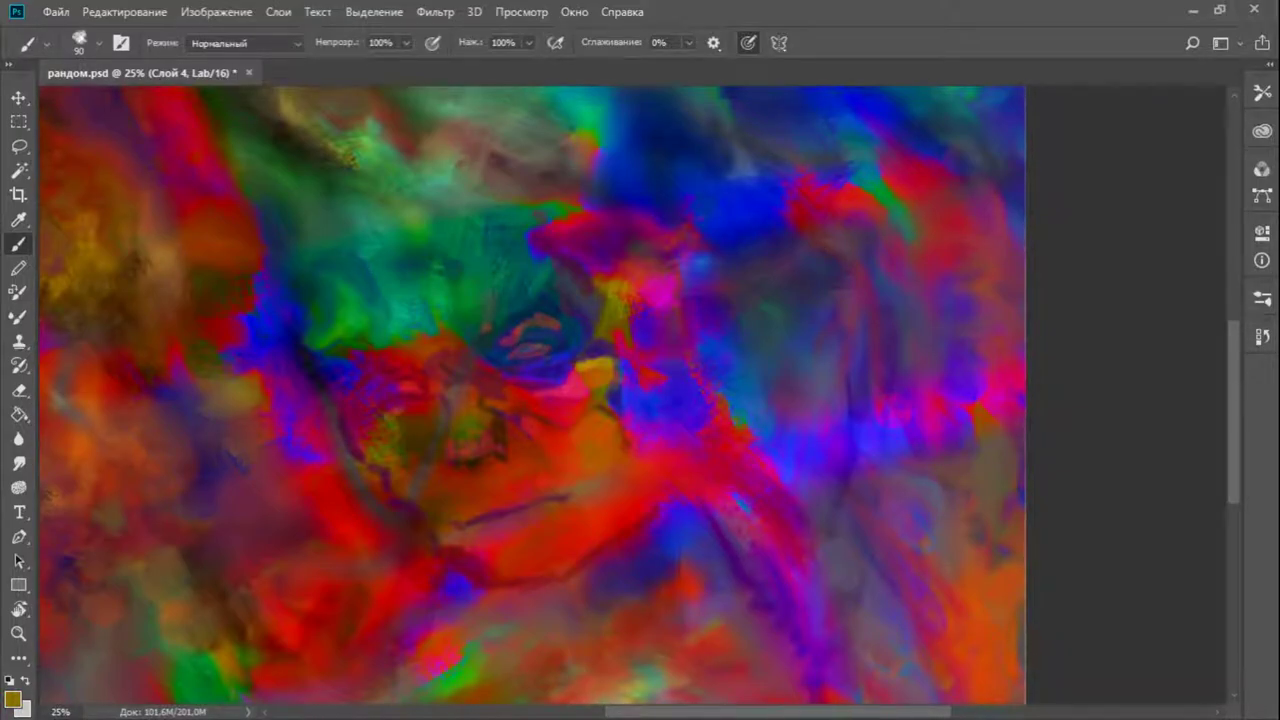
{"action": "mouse_move", "coordinate": [408, 424]}
{"action": "left_mouse_down"}
{"action": "mouse_move", "coordinate": [428, 440]}
{"action": "mouse_move", "coordinate": [420, 462]}
{"action": "left_mouse_up"}
{"action": "mouse_move", "coordinate": [376, 384]}
{"action": "left_mouse_down"}
{"action": "mouse_move", "coordinate": [346, 348]}
{"action": "mouse_move", "coordinate": [362, 338]}
{"action": "mouse_move", "coordinate": [418, 350]}
{"action": "left_mouse_up"}
{"action": "left_click_drag", "start_coordinate": [342, 380], "coordinate": [370, 366]}
{"action": "left_click_drag", "start_coordinate": [404, 496], "coordinate": [432, 448]}
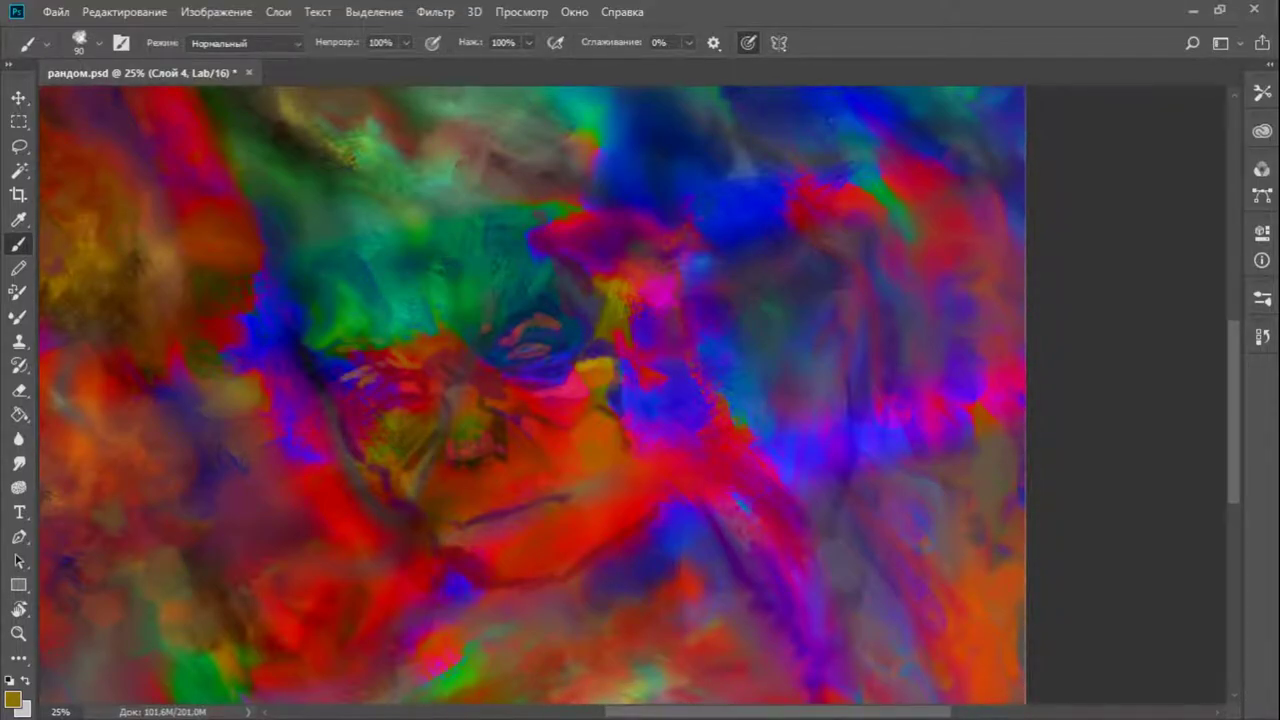
Paint light red strokes along the lower cheek and a pinkish highlight on the chin, sampling colours from the painting
{"action": "left_click", "coordinate": [637, 460], "text": "alt"}
{"action": "left_click_drag", "start_coordinate": [596, 526], "coordinate": [644, 502]}
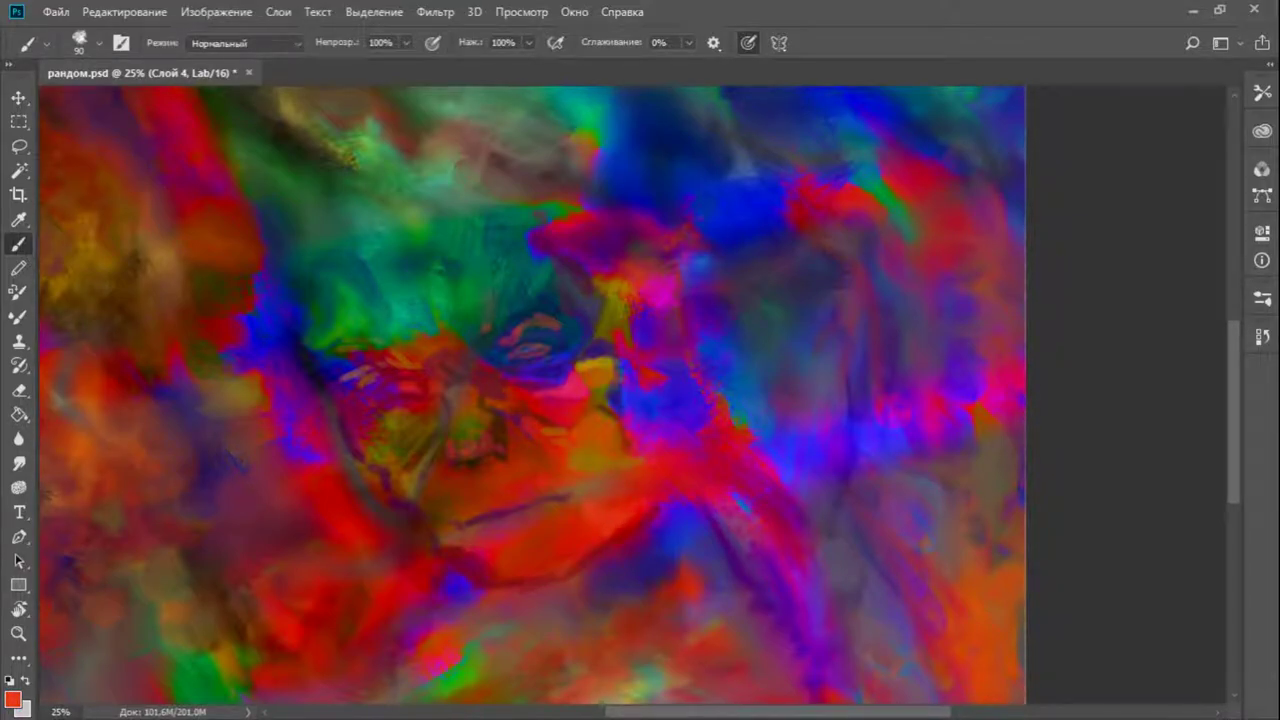
{"action": "left_click", "coordinate": [540, 530], "text": "alt"}
{"action": "left_click_drag", "start_coordinate": [500, 556], "coordinate": [556, 550]}
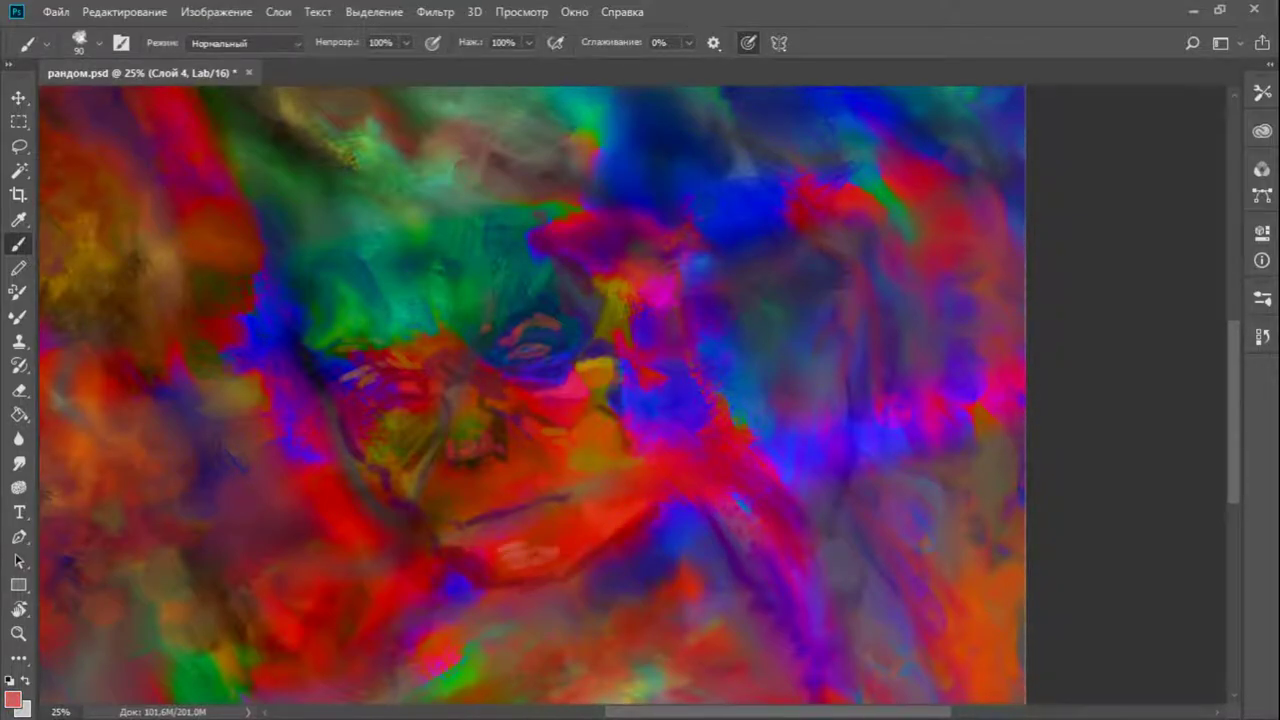
Reset to the default black and paint a thick contour down the shaded side of the face from temple to jaw
{"action": "key", "text": "d"}
{"action": "mouse_move", "coordinate": [322, 410]}
{"action": "left_mouse_down"}
{"action": "mouse_move", "coordinate": [352, 380]}
{"action": "mouse_move", "coordinate": [370, 470]}
{"action": "mouse_move", "coordinate": [384, 474]}
{"action": "mouse_move", "coordinate": [376, 488]}
{"action": "mouse_move", "coordinate": [412, 502]}
{"action": "left_mouse_up"}
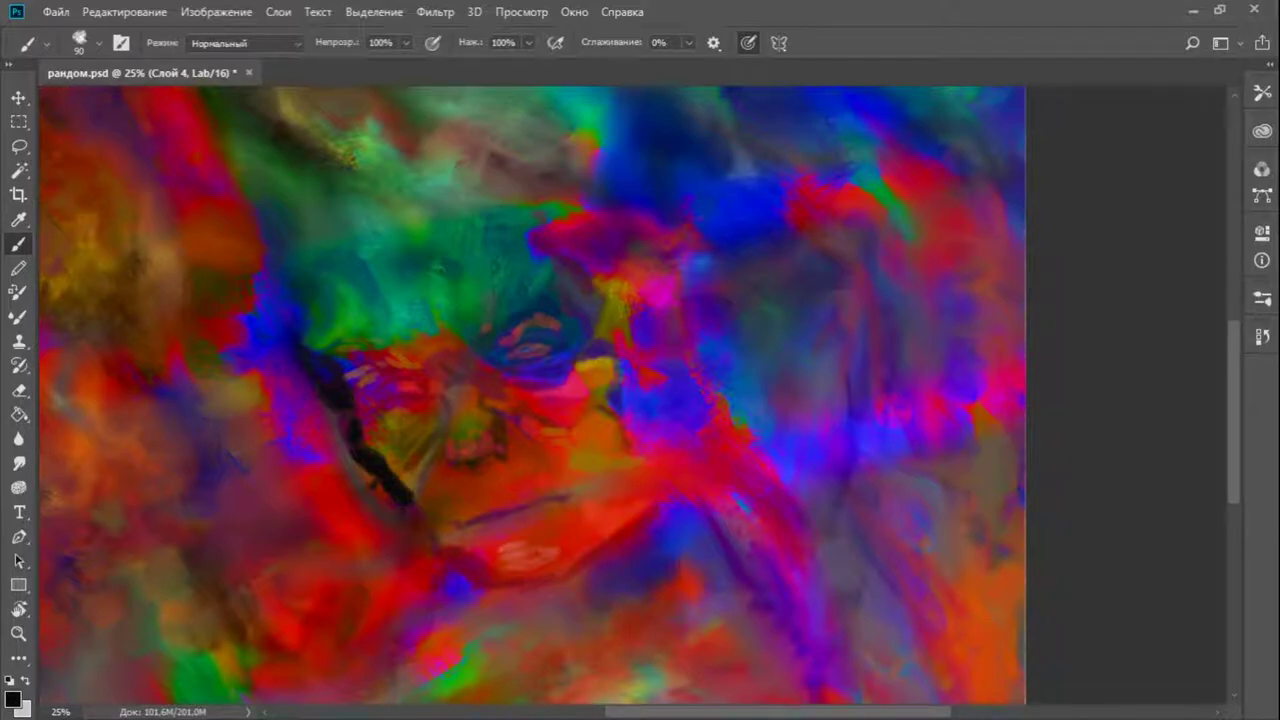
{"action": "left_click_drag", "start_coordinate": [286, 302], "coordinate": [304, 346]}
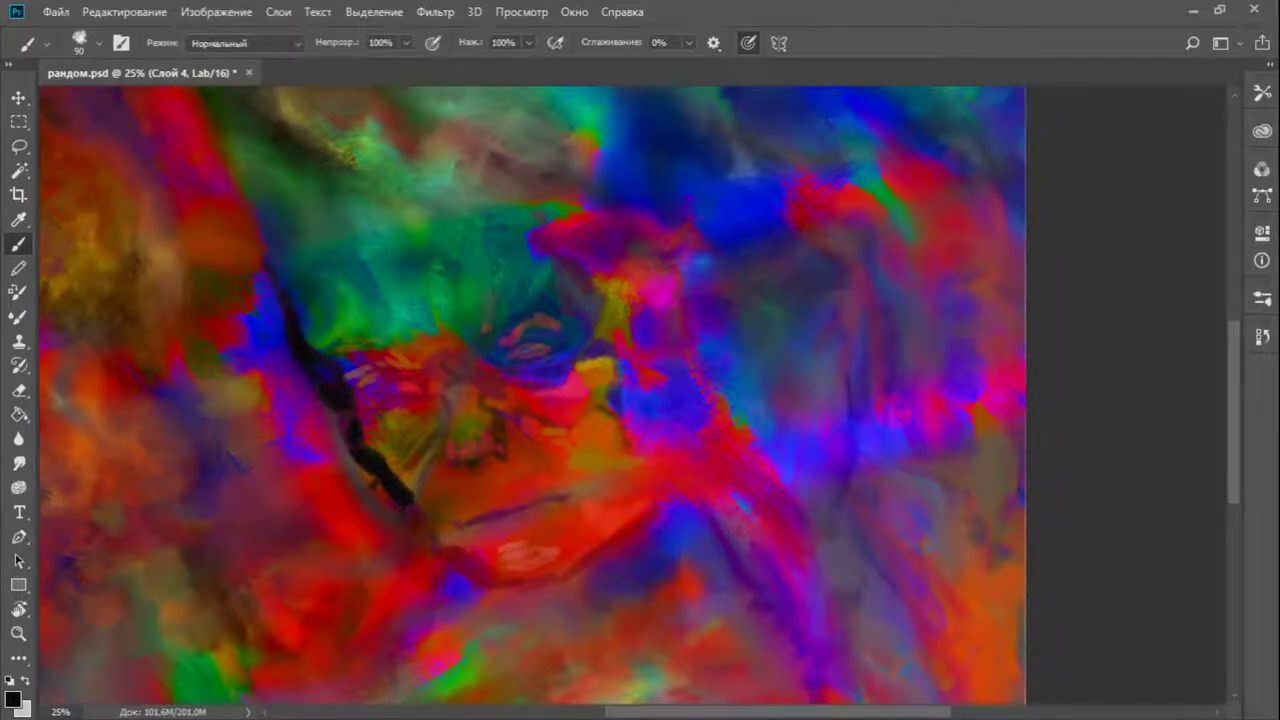
Draw the eyes, cheekbone line, nostrils and mouth line of the face in black
{"action": "mouse_move", "coordinate": [500, 346]}
{"action": "left_mouse_down"}
{"action": "mouse_move", "coordinate": [542, 316]}
{"action": "mouse_move", "coordinate": [578, 348]}
{"action": "mouse_move", "coordinate": [578, 424]}
{"action": "mouse_move", "coordinate": [548, 418]}
{"action": "left_mouse_up"}
{"action": "mouse_move", "coordinate": [478, 456]}
{"action": "left_mouse_down"}
{"action": "mouse_move", "coordinate": [498, 454]}
{"action": "mouse_move", "coordinate": [440, 456]}
{"action": "left_mouse_up"}
{"action": "mouse_move", "coordinate": [444, 394]}
{"action": "left_mouse_down"}
{"action": "mouse_move", "coordinate": [434, 430]}
{"action": "mouse_move", "coordinate": [410, 392]}
{"action": "mouse_move", "coordinate": [392, 398]}
{"action": "mouse_move", "coordinate": [416, 380]}
{"action": "mouse_move", "coordinate": [406, 394]}
{"action": "left_mouse_up"}
{"action": "left_click_drag", "start_coordinate": [522, 350], "coordinate": [534, 352]}
{"action": "left_click_drag", "start_coordinate": [458, 526], "coordinate": [552, 500]}
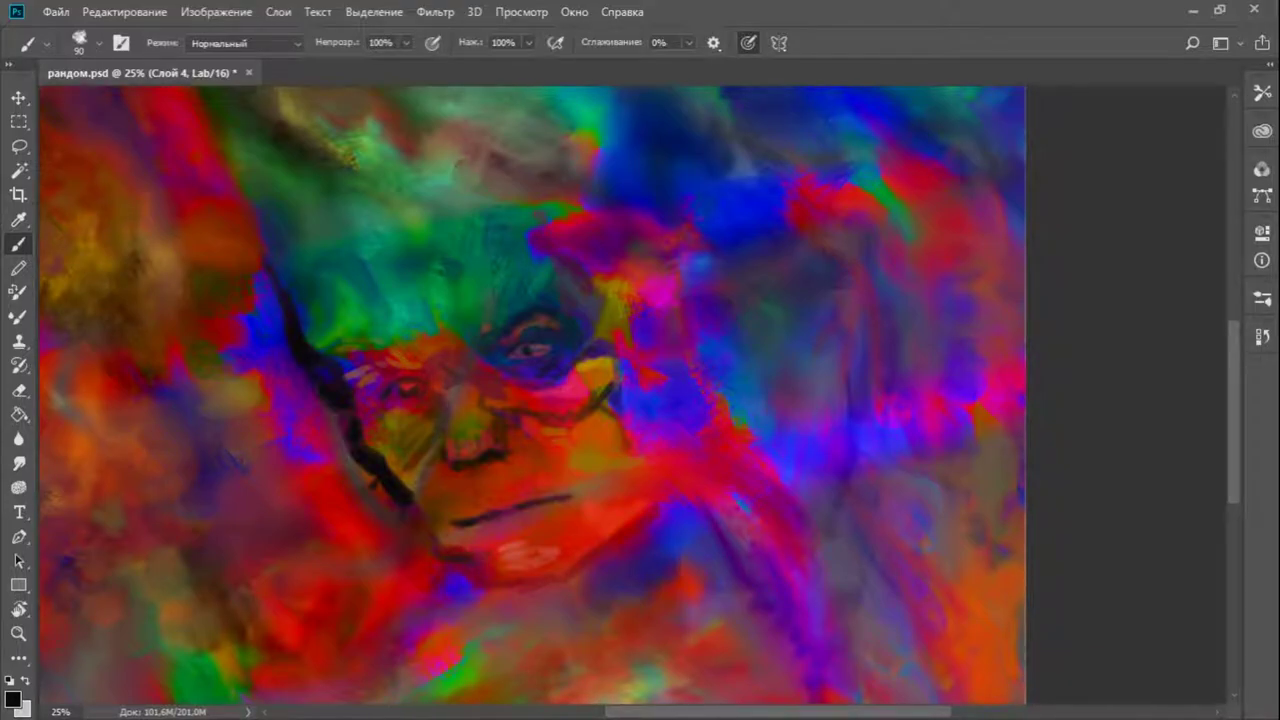
Outline the chin, jaw and outer cheek in black, hatching shadow at the side of the cheek
{"action": "left_click_drag", "start_coordinate": [490, 588], "coordinate": [578, 568]}
{"action": "mouse_move", "coordinate": [598, 546]}
{"action": "left_mouse_down"}
{"action": "mouse_move", "coordinate": [642, 468]}
{"action": "mouse_move", "coordinate": [620, 420]}
{"action": "left_mouse_up"}
{"action": "left_click_drag", "start_coordinate": [602, 330], "coordinate": [604, 350]}
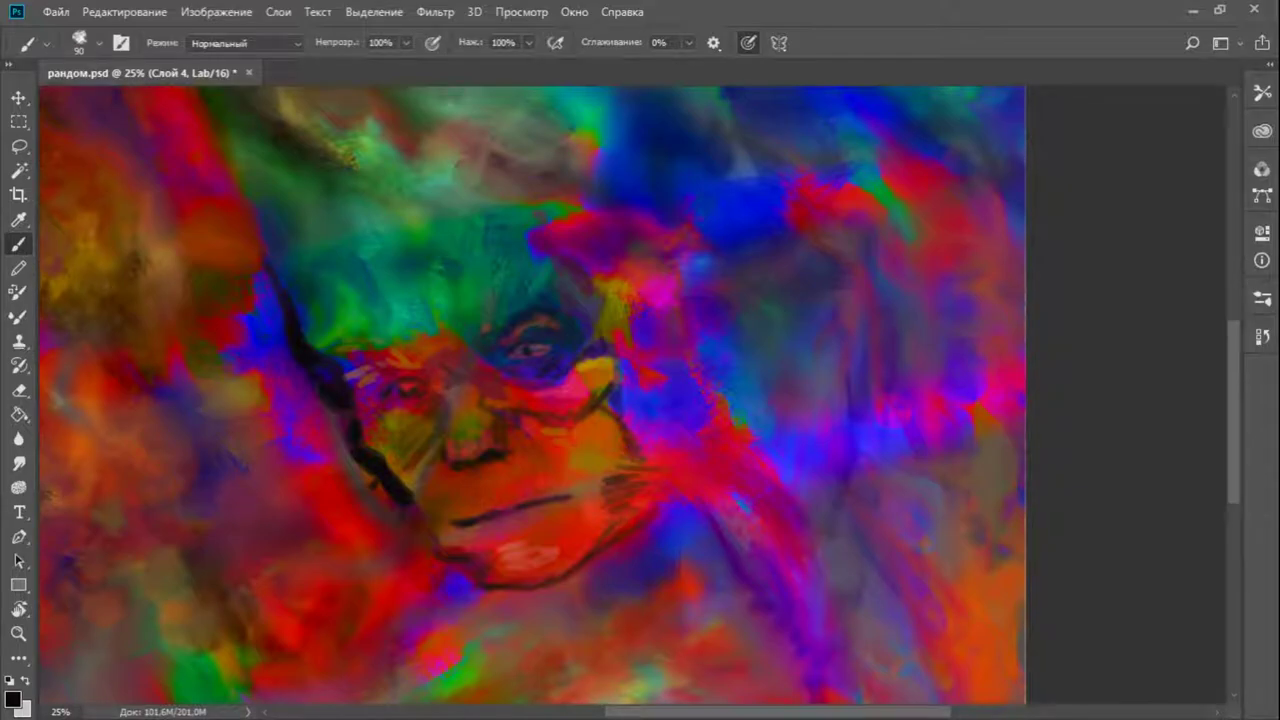
Add black strokes to the brow and eyes, shade below the lower lip and thicken the contour beside the chin
{"action": "left_click_drag", "start_coordinate": [376, 330], "coordinate": [414, 370]}
{"action": "left_click_drag", "start_coordinate": [338, 350], "coordinate": [358, 350]}
{"action": "left_click_drag", "start_coordinate": [538, 346], "coordinate": [544, 350]}
{"action": "mouse_move", "coordinate": [402, 514]}
{"action": "left_mouse_down"}
{"action": "mouse_move", "coordinate": [440, 564]}
{"action": "mouse_move", "coordinate": [514, 526]}
{"action": "mouse_move", "coordinate": [548, 532]}
{"action": "mouse_move", "coordinate": [570, 512]}
{"action": "mouse_move", "coordinate": [568, 550]}
{"action": "left_mouse_up"}
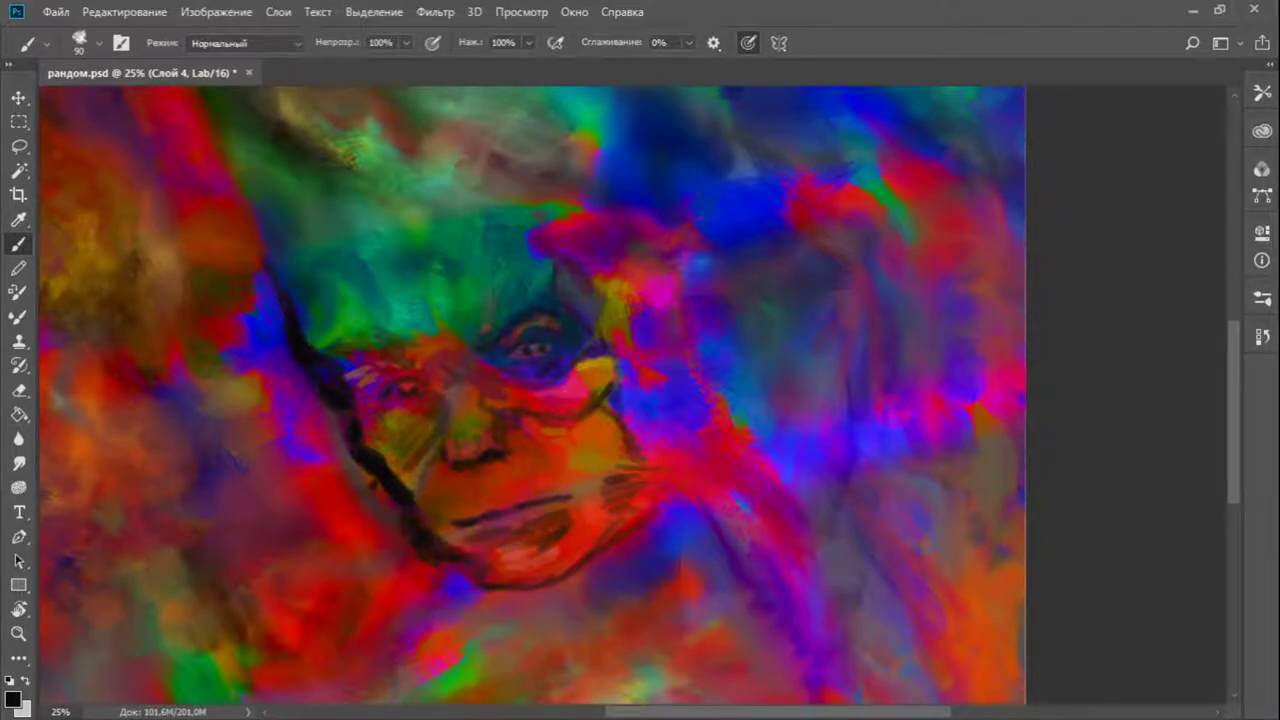
Darken the underside of the nose, the inner corner of the blue eye and the corner of the mouth
{"action": "mouse_move", "coordinate": [472, 466]}
{"action": "left_mouse_down"}
{"action": "mouse_move", "coordinate": [510, 464]}
{"action": "mouse_move", "coordinate": [448, 468]}
{"action": "left_mouse_up"}
{"action": "left_click_drag", "start_coordinate": [502, 354], "coordinate": [512, 362]}
{"action": "left_click_drag", "start_coordinate": [550, 490], "coordinate": [568, 506]}
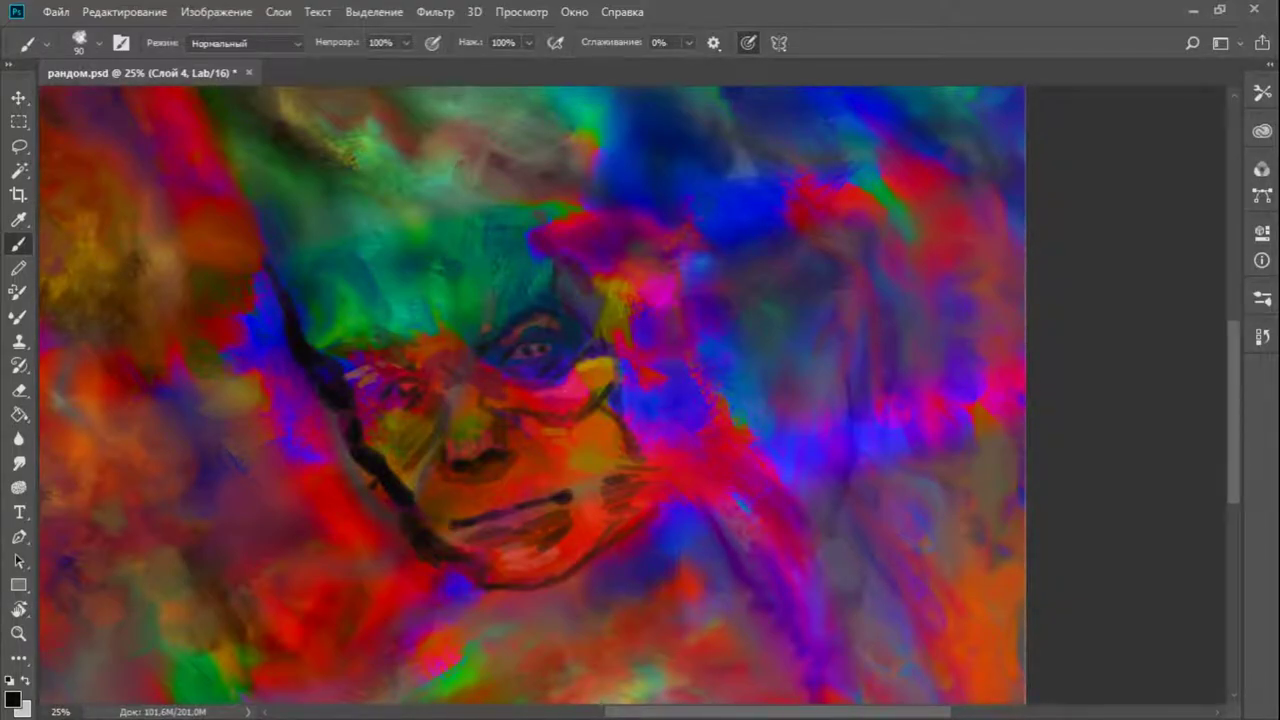
Draw the neck and V-shaped collar lines in black below the chin
{"action": "scroll", "coordinate": [745, 434], "scroll_direction": "down", "scroll_amount": 3}
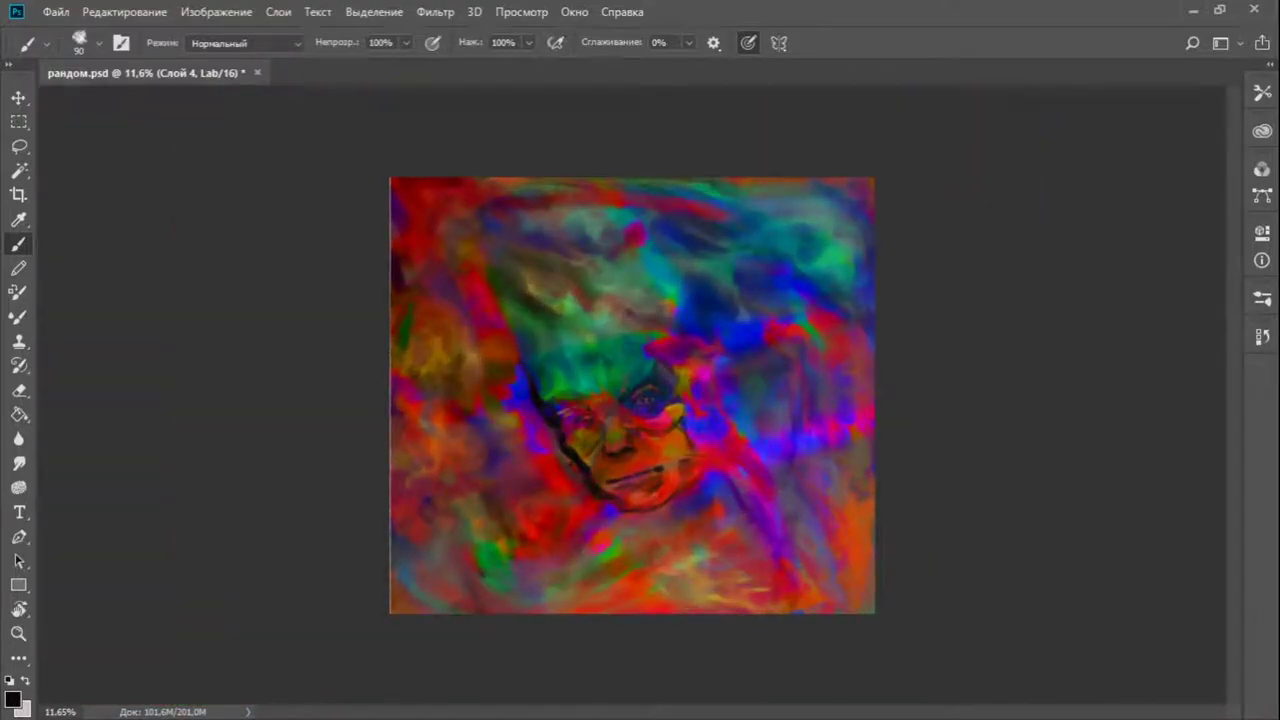
{"action": "scroll", "coordinate": [633, 395], "scroll_direction": "up", "scroll_amount": 2}
{"action": "scroll", "coordinate": [633, 395], "scroll_direction": "down", "scroll_amount": 1}
{"action": "mouse_move", "coordinate": [704, 530]}
{"action": "left_mouse_down"}
{"action": "mouse_move", "coordinate": [682, 548]}
{"action": "mouse_move", "coordinate": [630, 540]}
{"action": "mouse_move", "coordinate": [662, 528]}
{"action": "mouse_move", "coordinate": [662, 572]}
{"action": "left_mouse_up"}
{"action": "left_click_drag", "start_coordinate": [638, 524], "coordinate": [656, 576]}
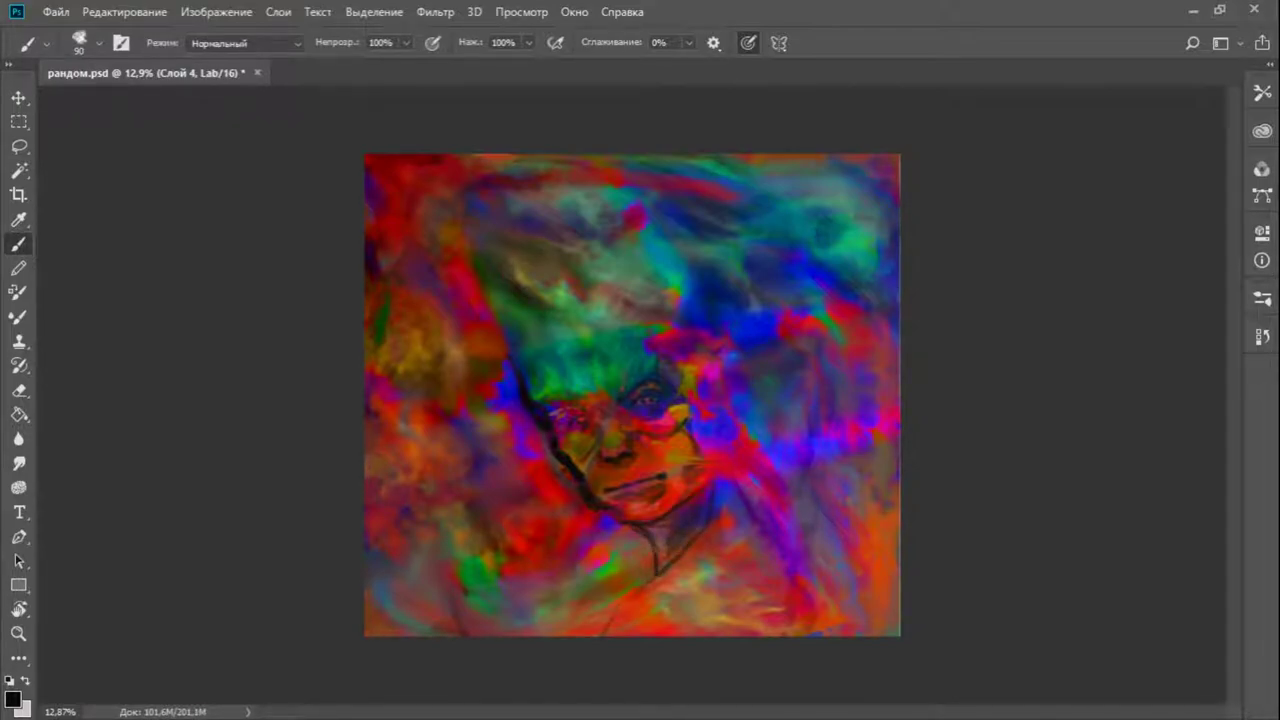
Draw the black contour of the back of the neck and shoulder, the tall headpiece and the ear
{"action": "mouse_move", "coordinate": [720, 390]}
{"action": "left_mouse_down"}
{"action": "mouse_move", "coordinate": [833, 553]}
{"action": "mouse_move", "coordinate": [870, 632]}
{"action": "left_mouse_up"}
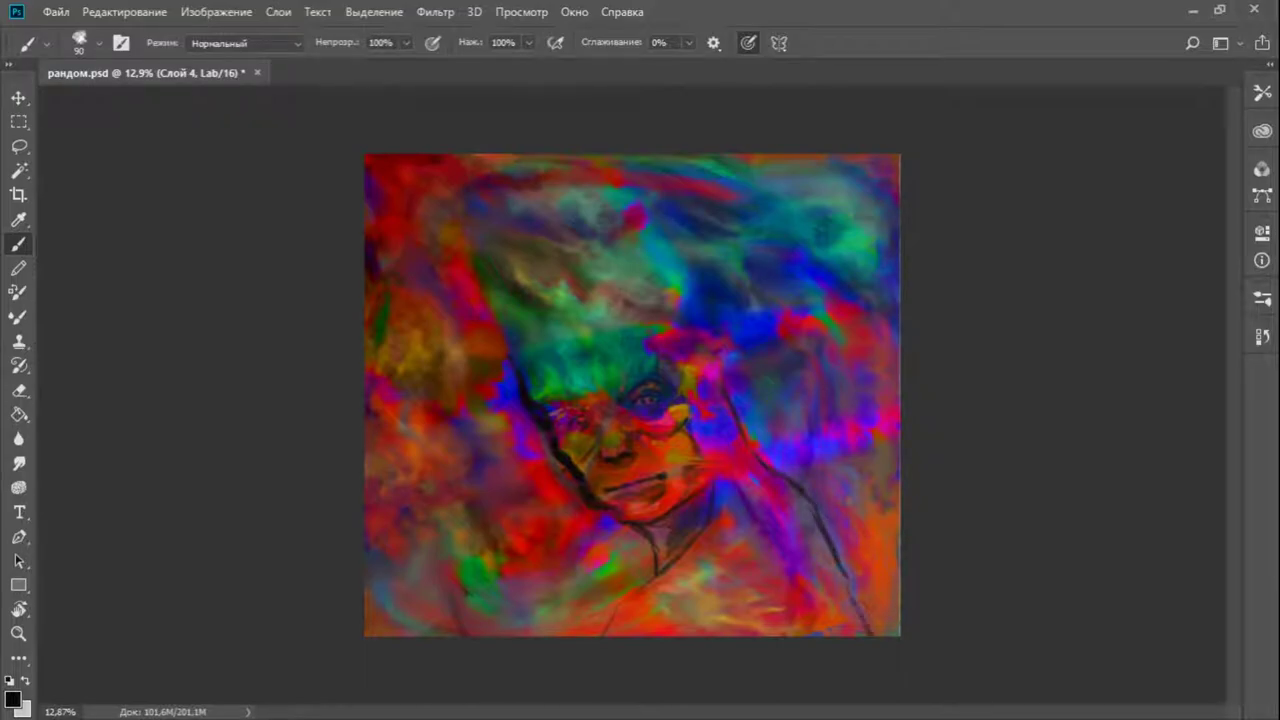
{"action": "left_click_drag", "start_coordinate": [694, 290], "coordinate": [668, 240]}
{"action": "mouse_move", "coordinate": [496, 334]}
{"action": "left_mouse_down"}
{"action": "mouse_move", "coordinate": [456, 210]}
{"action": "mouse_move", "coordinate": [476, 168]}
{"action": "mouse_move", "coordinate": [648, 168]}
{"action": "mouse_move", "coordinate": [694, 278]}
{"action": "left_mouse_up"}
{"action": "mouse_move", "coordinate": [686, 374]}
{"action": "left_mouse_down"}
{"action": "mouse_move", "coordinate": [680, 392]}
{"action": "mouse_move", "coordinate": [714, 410]}
{"action": "mouse_move", "coordinate": [716, 360]}
{"action": "mouse_move", "coordinate": [694, 382]}
{"action": "left_mouse_up"}
Hatch black shadow on the neck beneath the jaw and extend the garment line down the chest
{"action": "mouse_move", "coordinate": [704, 476]}
{"action": "left_mouse_down"}
{"action": "mouse_move", "coordinate": [688, 492]}
{"action": "mouse_move", "coordinate": [714, 510]}
{"action": "mouse_move", "coordinate": [708, 524]}
{"action": "left_mouse_up"}
{"action": "mouse_move", "coordinate": [712, 458]}
{"action": "left_mouse_down"}
{"action": "mouse_move", "coordinate": [704, 474]}
{"action": "mouse_move", "coordinate": [724, 460]}
{"action": "left_mouse_up"}
{"action": "left_click_drag", "start_coordinate": [750, 456], "coordinate": [736, 466]}
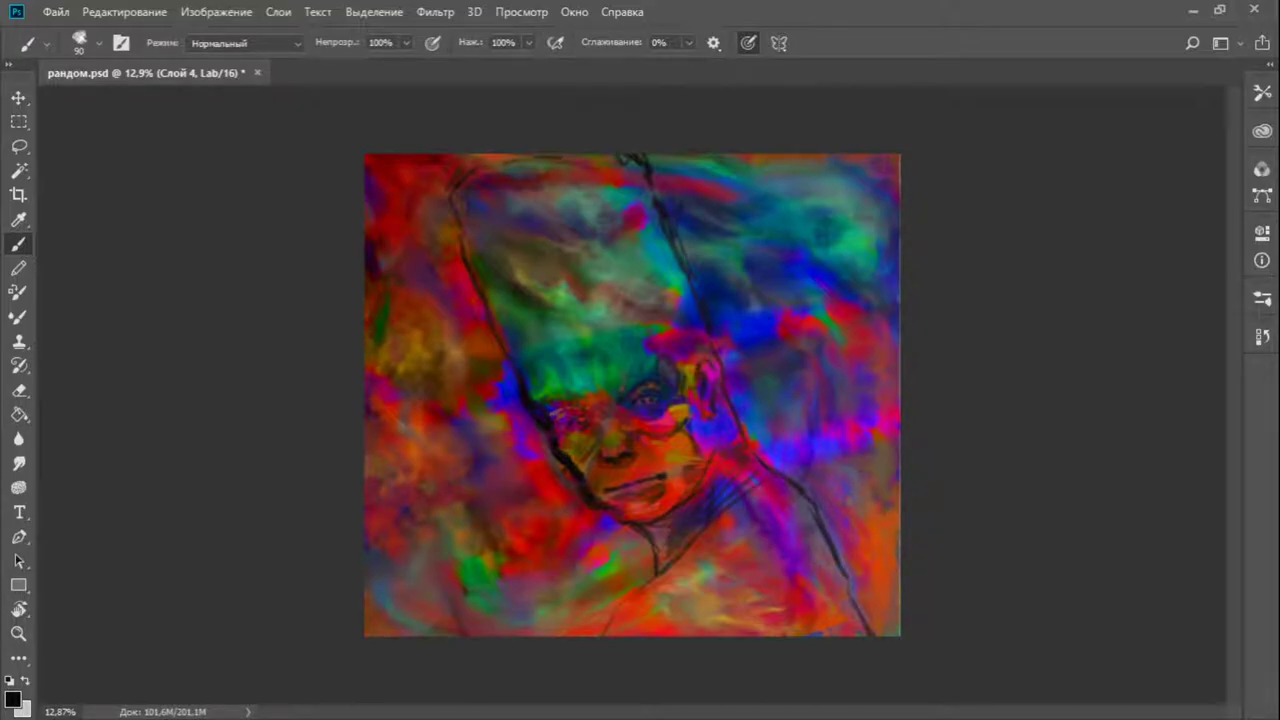
{"action": "left_click_drag", "start_coordinate": [680, 560], "coordinate": [608, 632]}
{"action": "left_click_drag", "start_coordinate": [690, 552], "coordinate": [678, 562]}
Switch to the Mixer Brush with a brush size of 67
{"action": "key", "text": "ctrl+plus"}
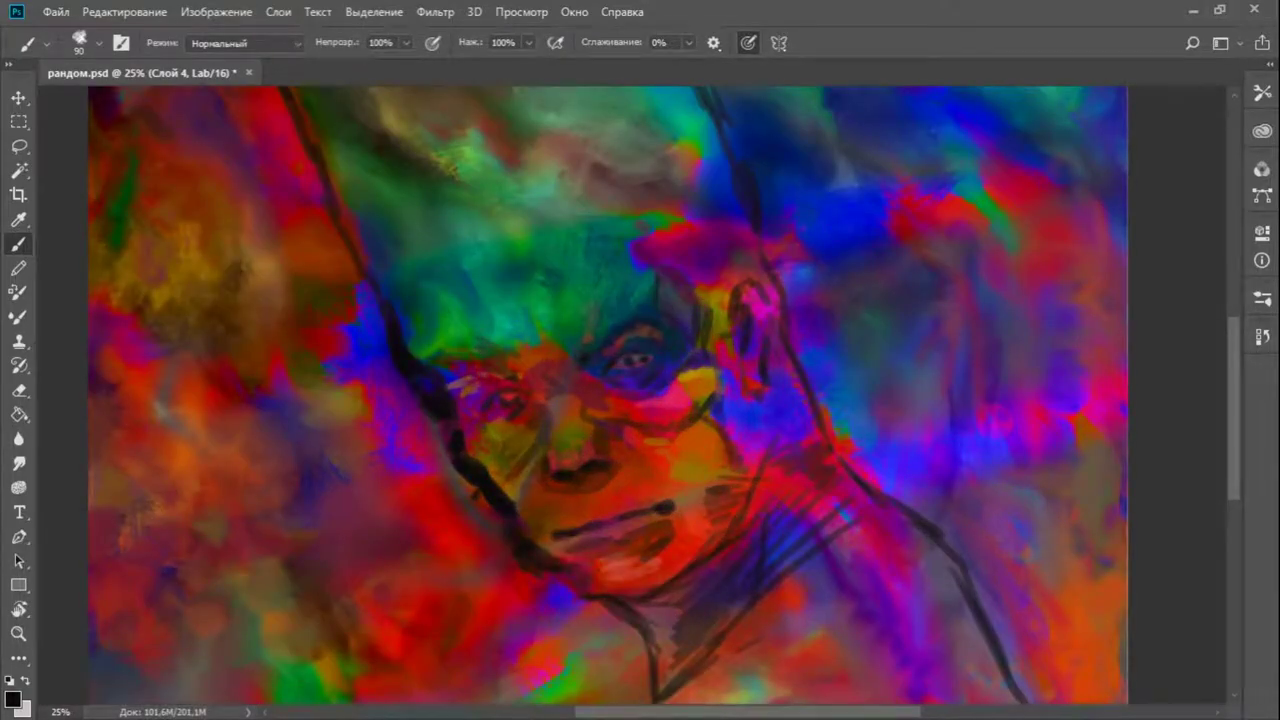
{"action": "key", "text": "e"}
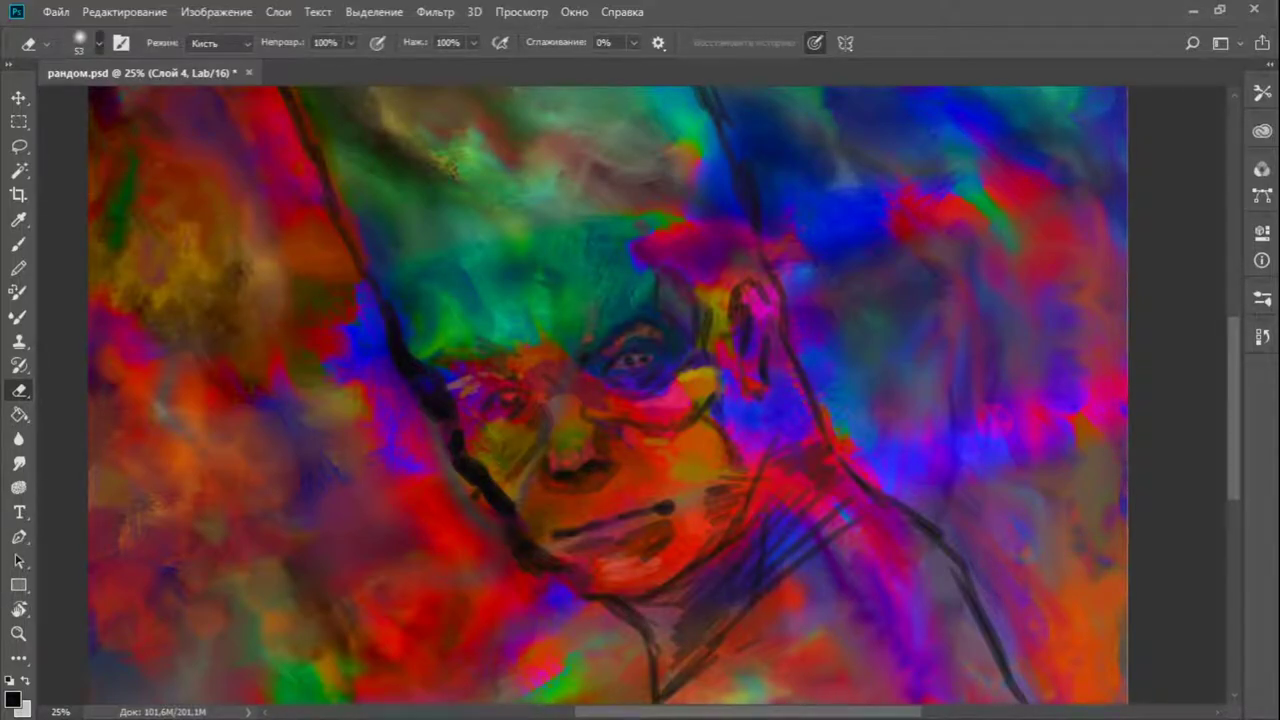
{"action": "key", "text": "bracketright"}
{"action": "key", "text": "bracketright"}
{"action": "key", "text": "bracketright"}
{"action": "key", "text": "bracketright"}
{"action": "key", "text": "b"}
{"action": "key", "text": "bracketright"}
{"action": "key", "text": "bracketright"}
{"action": "key", "text": "bracketright"}
{"action": "key", "text": "bracketright"}
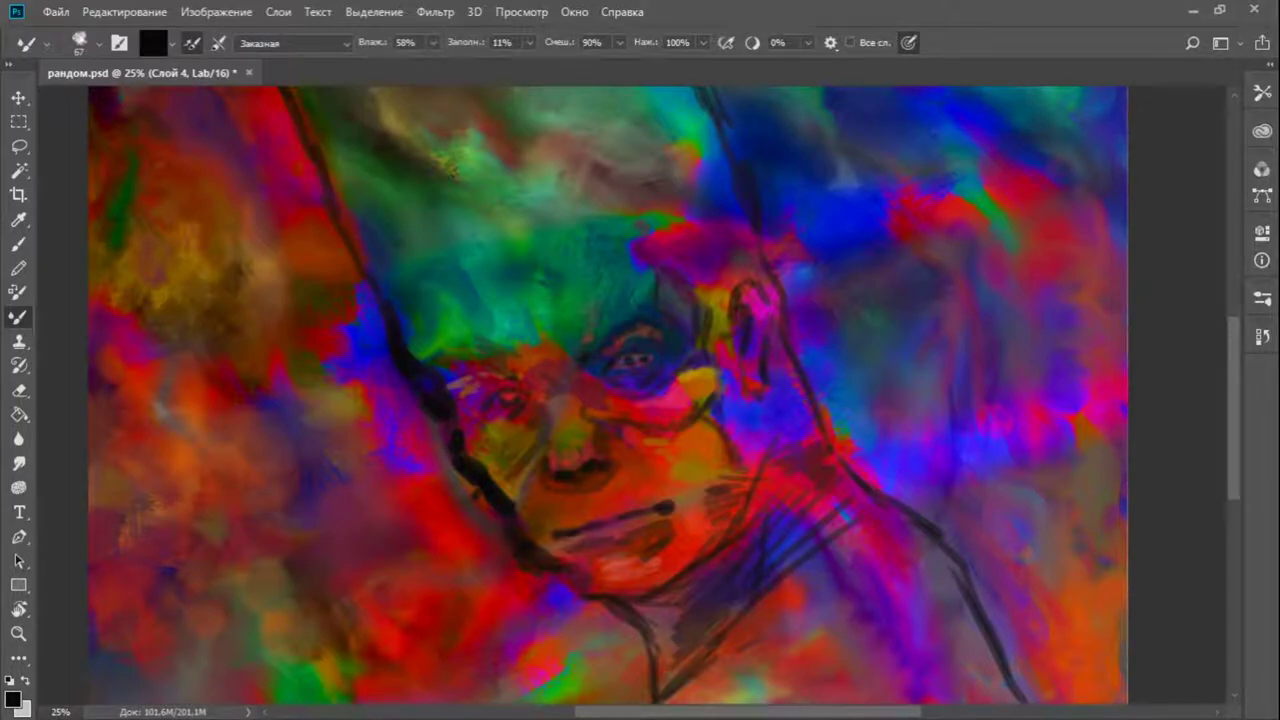
Blend the thick black contour beside the temple and shaded cheek into the surrounding colours, loading paint from the nearby areas
{"action": "left_click", "coordinate": [389, 330], "text": "alt"}
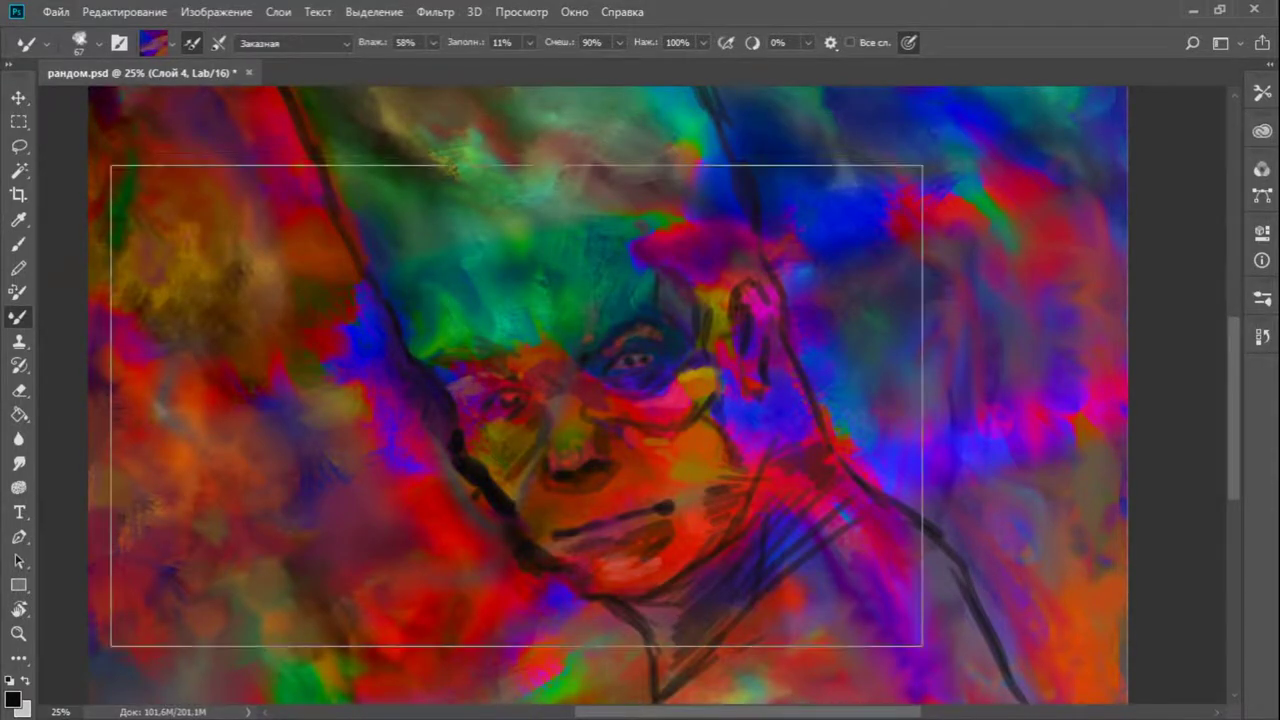
{"action": "key", "text": "ctrl+plus"}
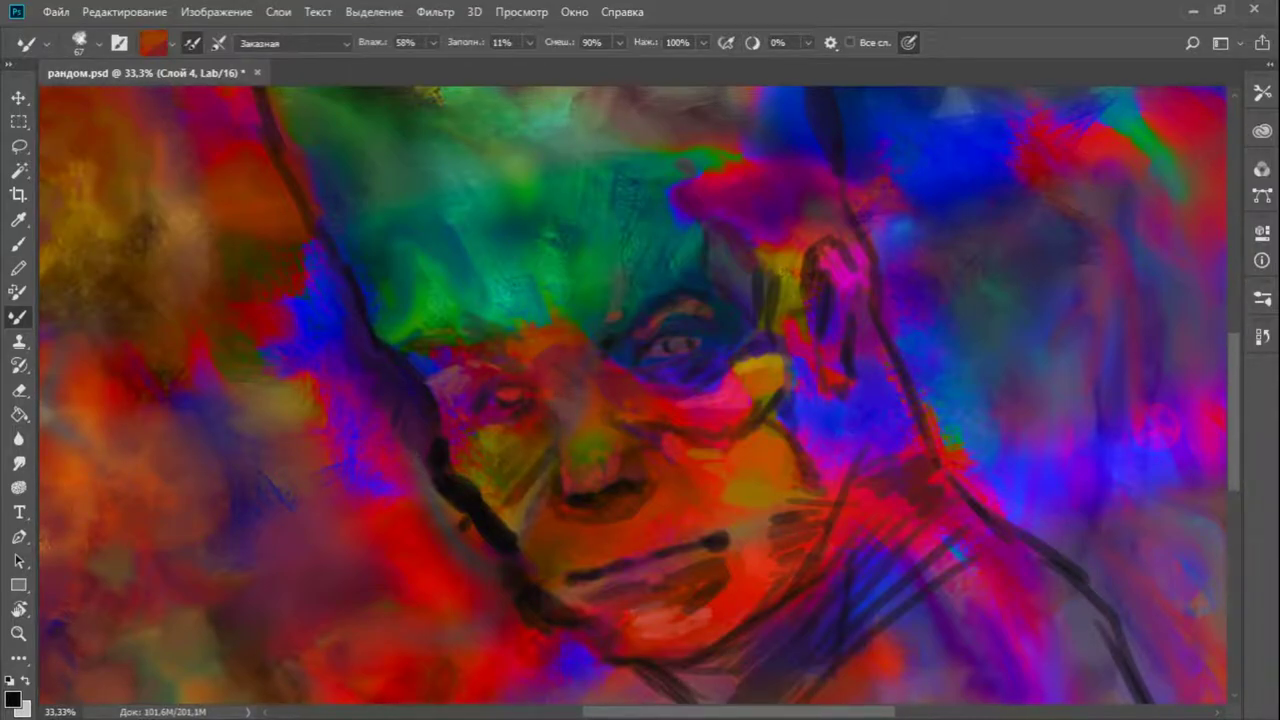
{"action": "left_click", "coordinate": [467, 482], "text": "alt"}
{"action": "left_click", "coordinate": [509, 531]}
{"action": "left_click", "coordinate": [538, 482]}
{"action": "left_click", "coordinate": [529, 495]}
{"action": "left_click", "coordinate": [525, 505]}
Blend the dark brow line on the shaded side of the face with green from the forehead
{"action": "left_click", "coordinate": [395, 335], "text": "alt"}
{"action": "mouse_move", "coordinate": [385, 344]}
{"action": "left_mouse_down"}
{"action": "mouse_move", "coordinate": [435, 354]}
{"action": "mouse_move", "coordinate": [486, 329]}
{"action": "mouse_move", "coordinate": [485, 367]}
{"action": "mouse_move", "coordinate": [480, 344]}
{"action": "mouse_move", "coordinate": [406, 364]}
{"action": "left_mouse_up"}
{"action": "left_click", "coordinate": [503, 333]}
{"action": "left_click", "coordinate": [500, 355], "text": "alt"}
{"action": "left_click", "coordinate": [440, 330], "text": "alt"}
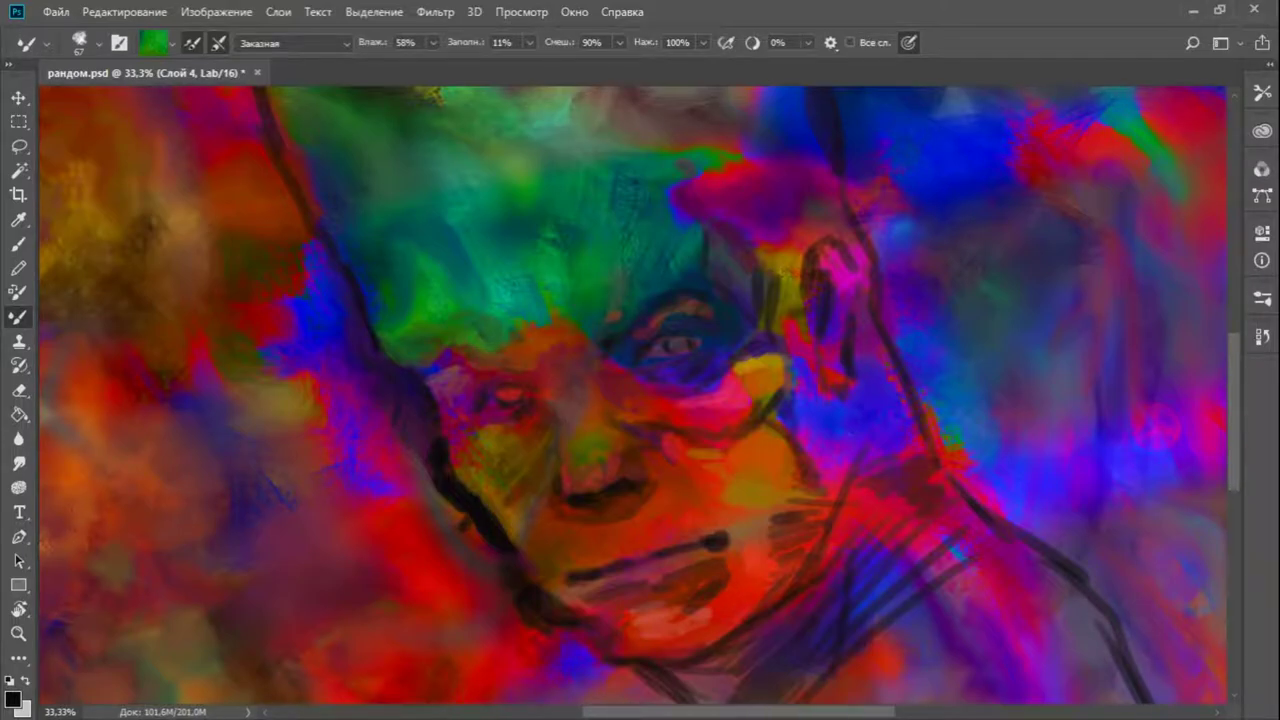
Blend the black cheekbone line and the jaw hatching into the orange cheek, loading colours from the cheek and jaw
{"action": "left_click", "coordinate": [683, 396], "text": "alt"}
{"action": "left_click", "coordinate": [771, 399], "text": "alt"}
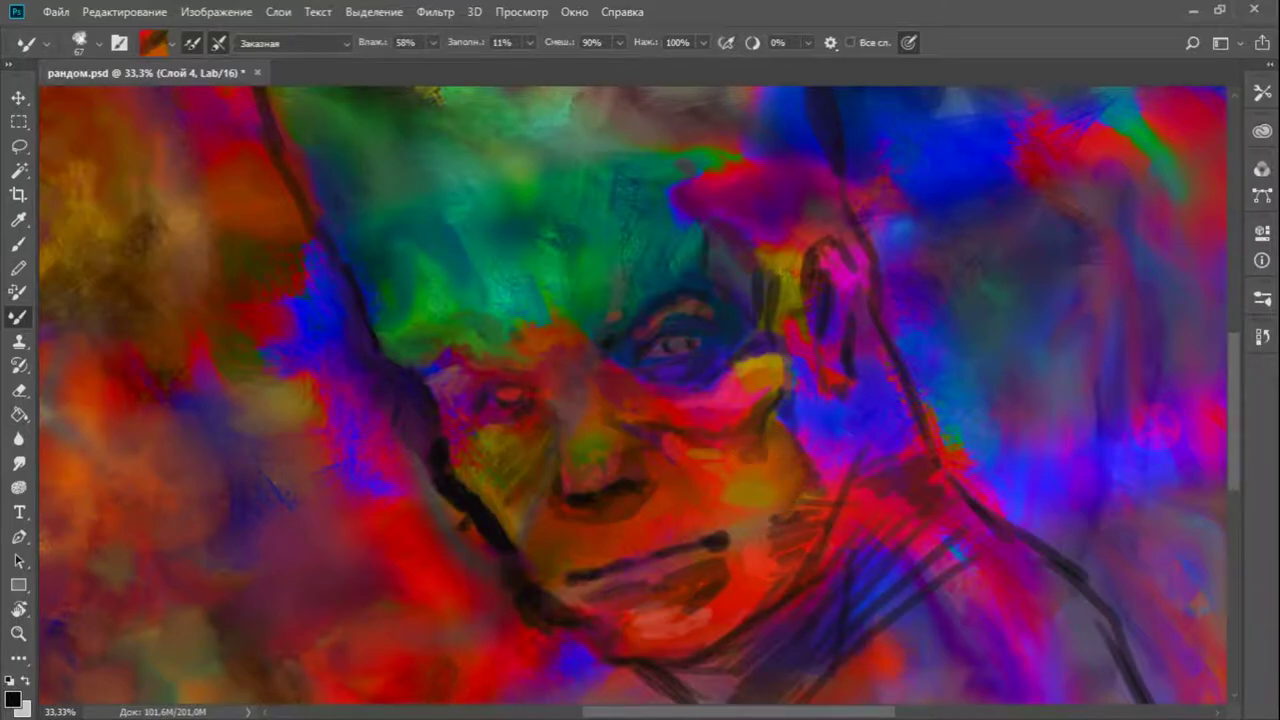
{"action": "left_click", "coordinate": [784, 381], "text": "alt"}
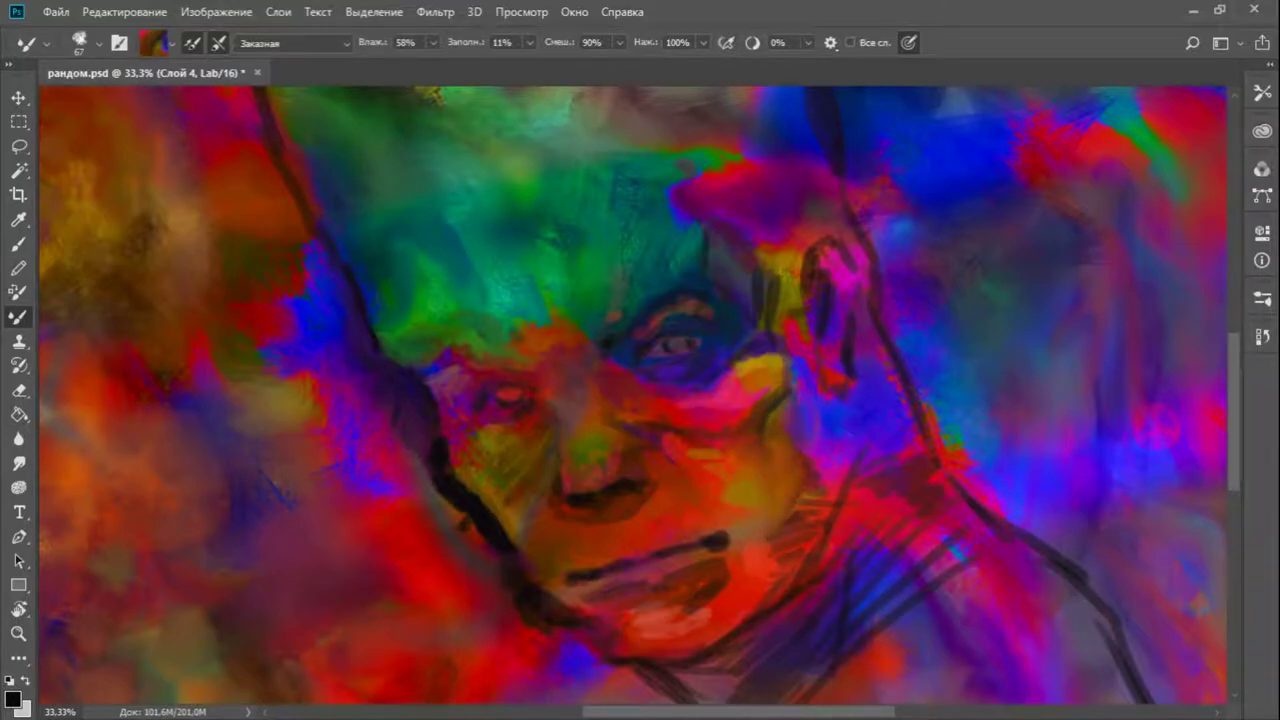
{"action": "left_click", "coordinate": [812, 500], "text": "alt"}
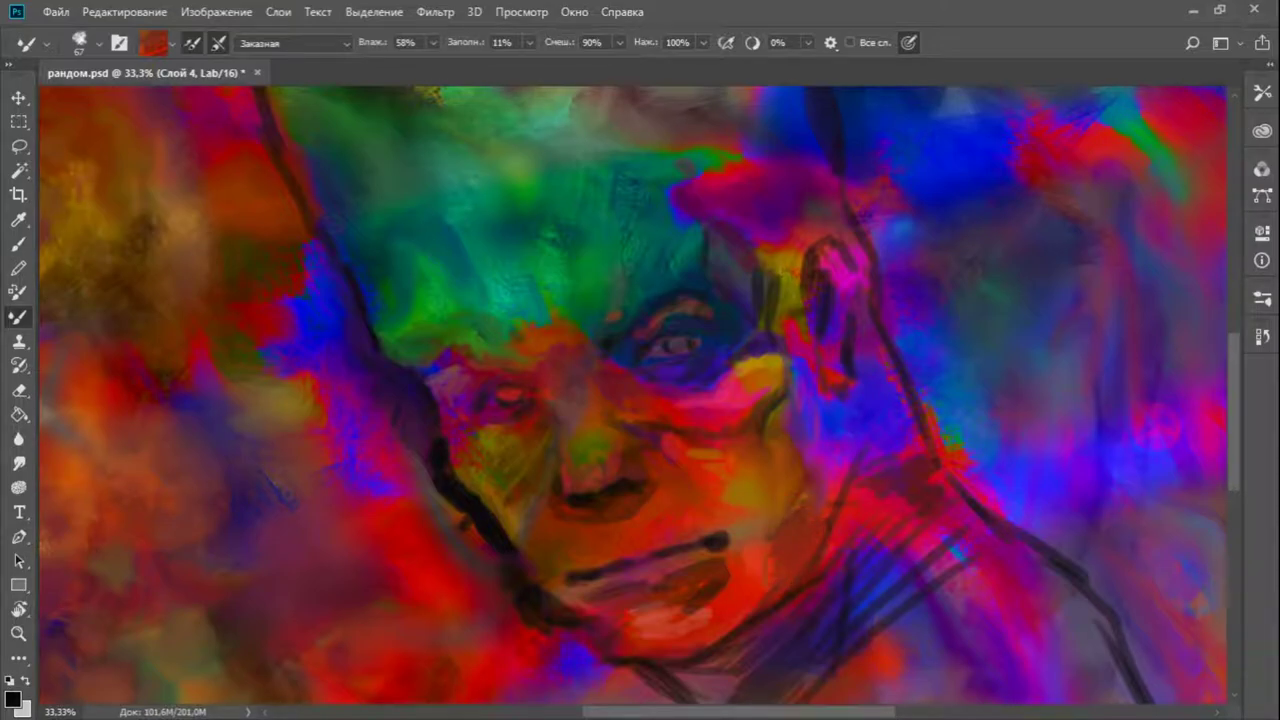
{"action": "left_click", "coordinate": [809, 560], "text": "alt"}
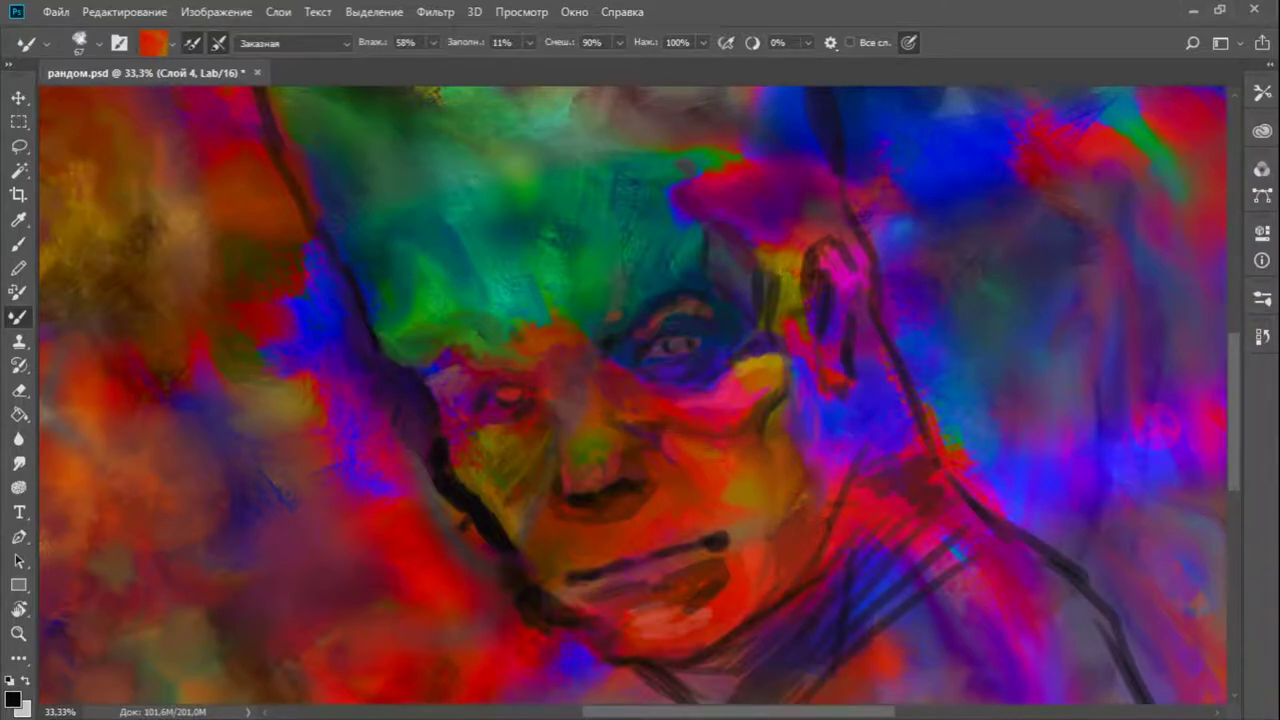
Blend both eye areas, the nose bridge and the green forehead edge, loading colours from the cheek, eye socket and forehead
{"action": "left_click", "coordinate": [660, 427], "text": "alt"}
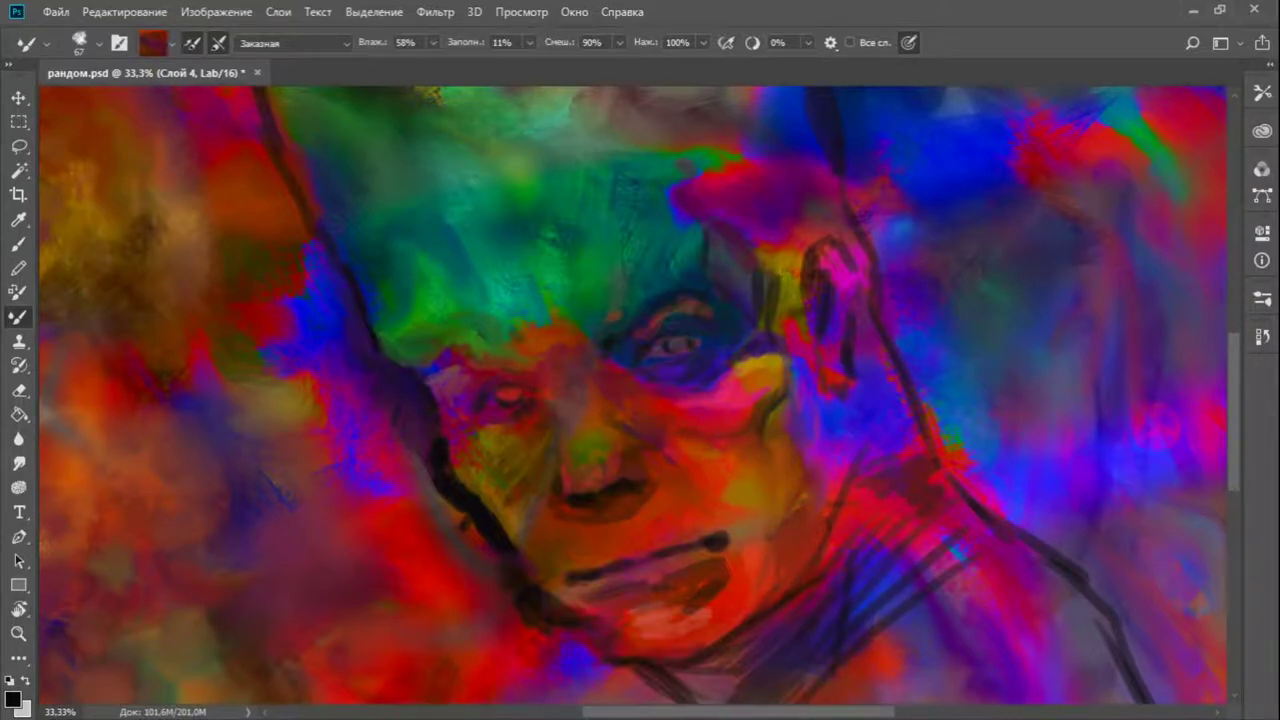
{"action": "left_click", "coordinate": [682, 443], "text": "alt"}
{"action": "left_click", "coordinate": [540, 325], "text": "alt"}
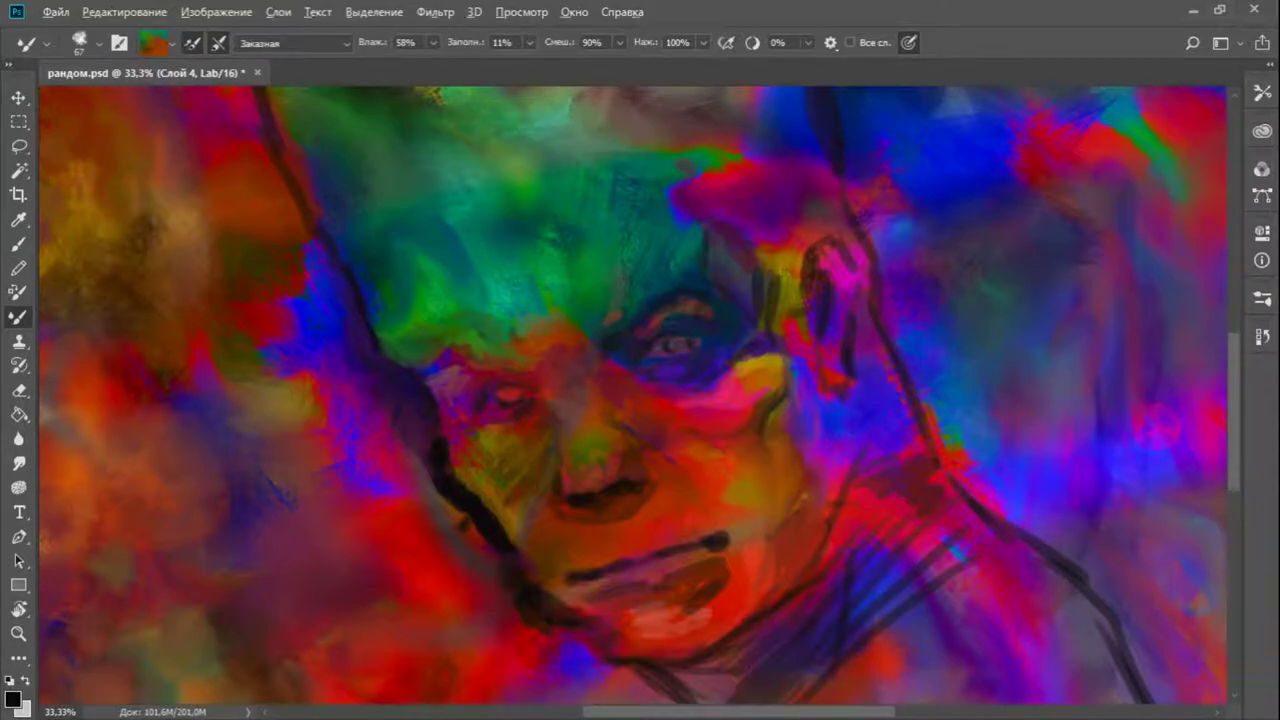
{"action": "left_click", "coordinate": [637, 342], "text": "alt"}
{"action": "left_click", "coordinate": [490, 422], "text": "alt"}
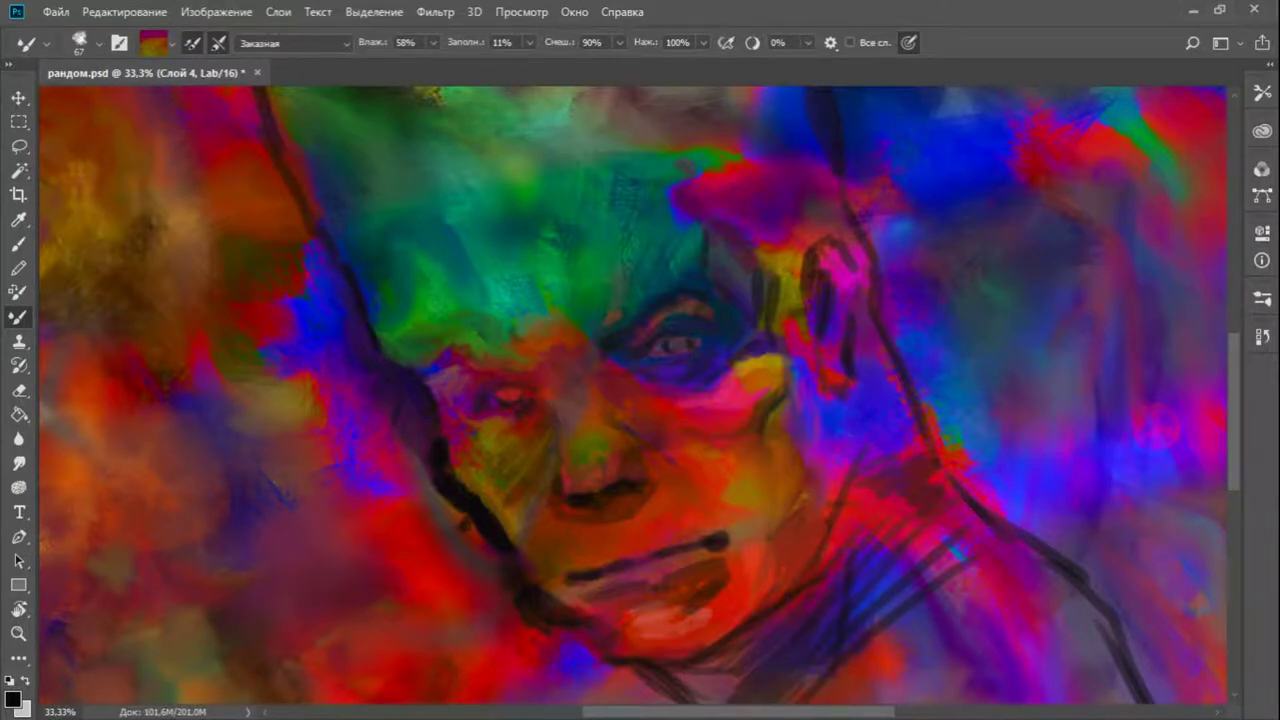
{"action": "left_click", "coordinate": [460, 320], "text": "alt"}
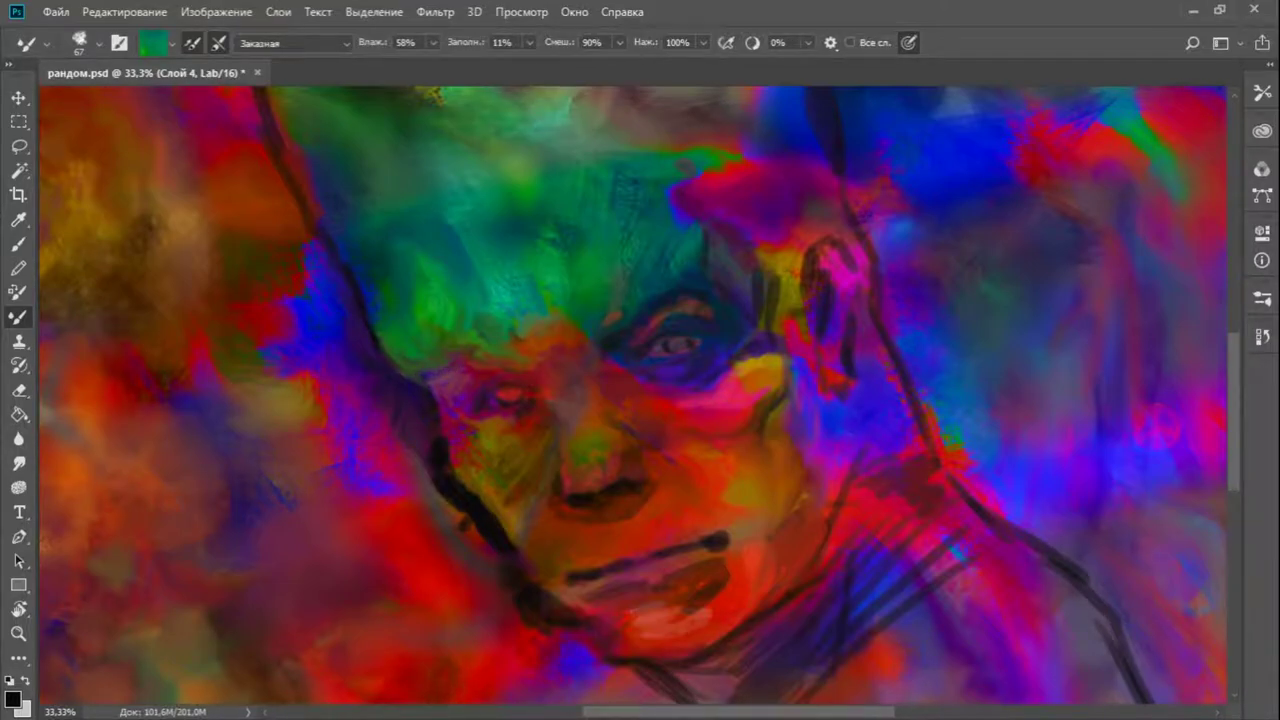
Blend the black contour beside the shaded eye and cheek into the surrounding purple and red
{"action": "key", "text": "ctrl+minus"}
{"action": "key", "text": "ctrl+minus"}
{"action": "key", "text": "ctrl+minus"}
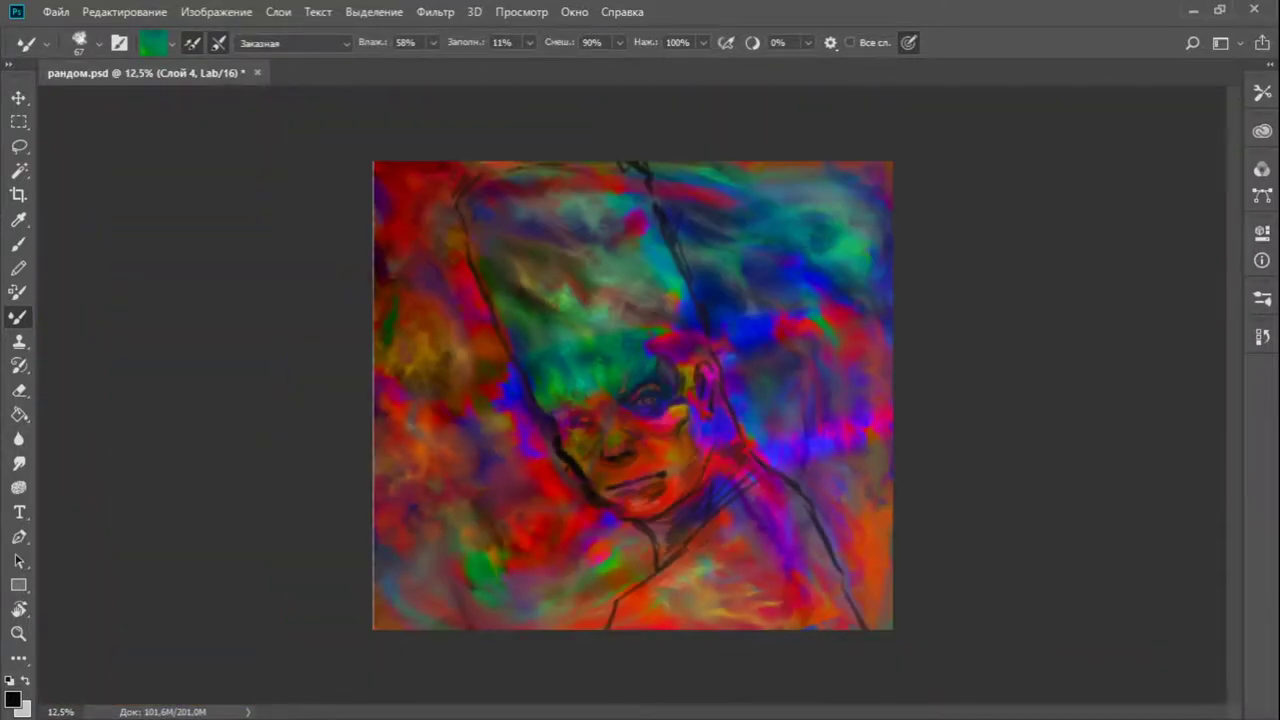
{"action": "key", "text": "ctrl+plus"}
{"action": "key", "text": "ctrl+plus"}
{"action": "key", "text": "ctrl+plus"}
{"action": "scroll", "coordinate": [633, 396], "scroll_direction": "down", "scroll_amount": 2}
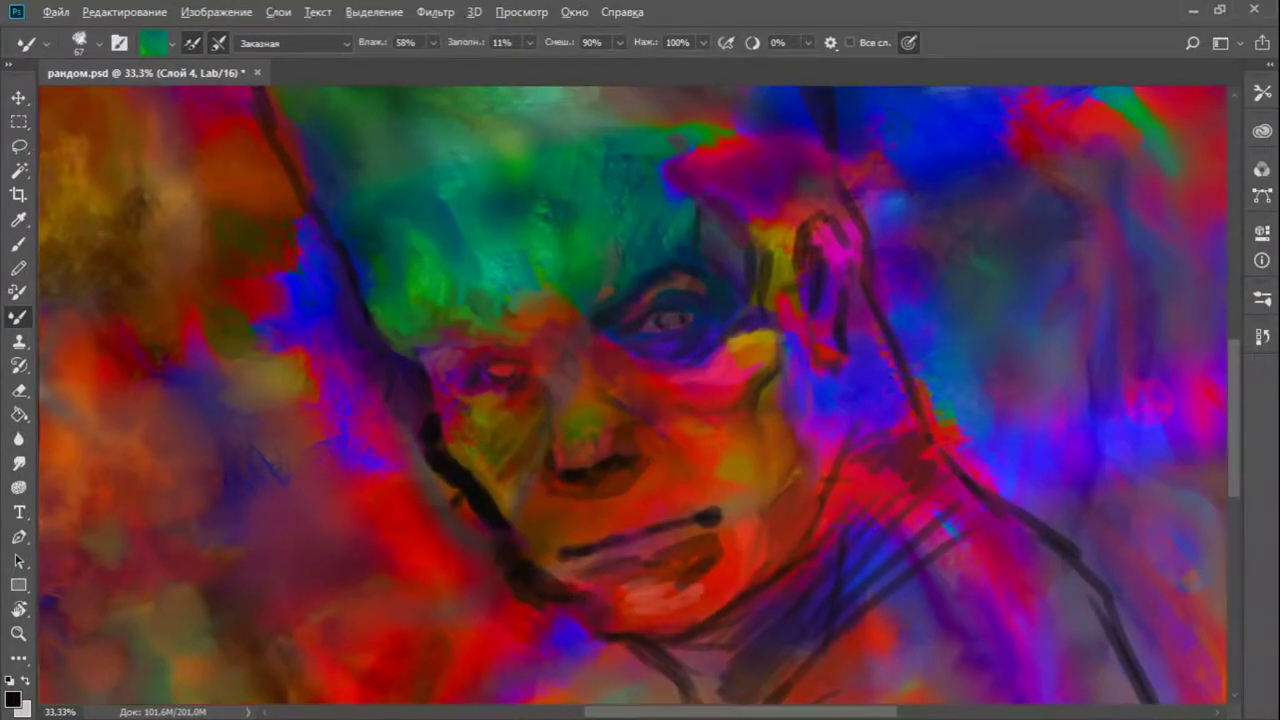
{"action": "left_click", "coordinate": [424, 436], "text": "alt"}
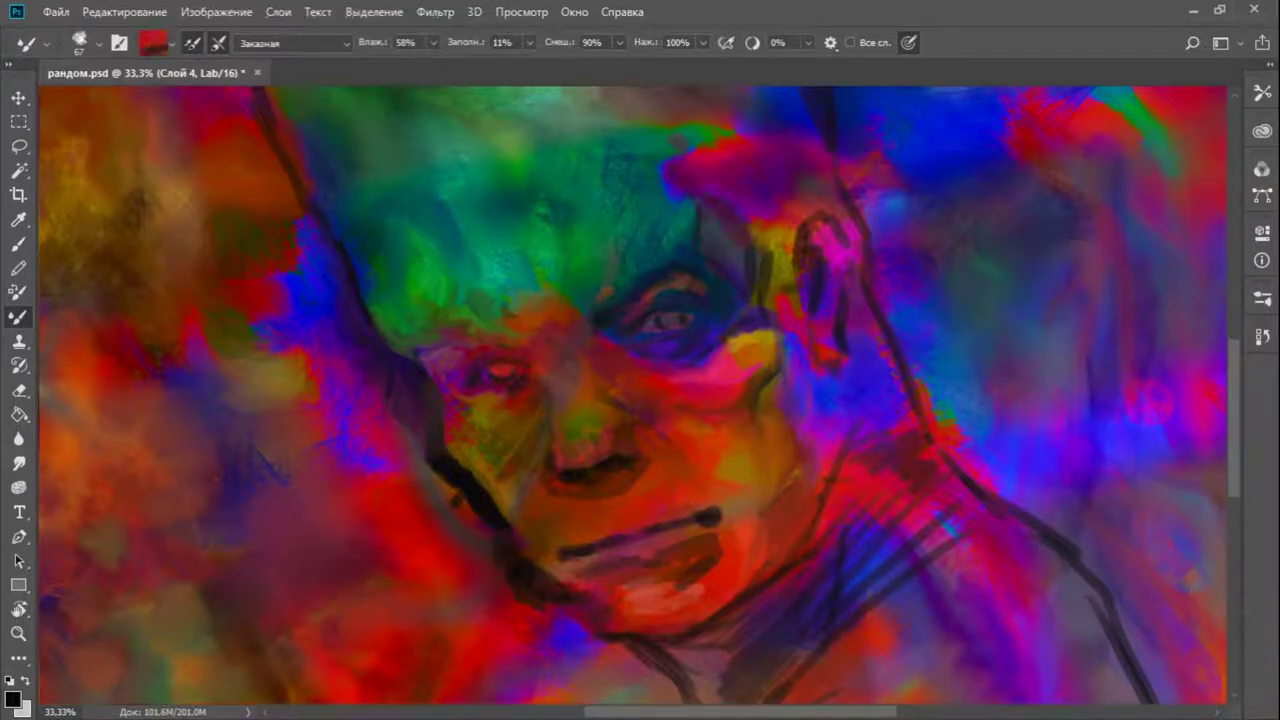
Blend the dark patch of the lower lip into orange and soften the thick black contour beside the yellow cheek
{"action": "mouse_move", "coordinate": [710, 514]}
{"action": "left_mouse_down"}
{"action": "mouse_move", "coordinate": [718, 572]}
{"action": "mouse_move", "coordinate": [650, 588]}
{"action": "left_mouse_up"}
{"action": "mouse_move", "coordinate": [678, 542]}
{"action": "left_mouse_down"}
{"action": "mouse_move", "coordinate": [556, 580]}
{"action": "mouse_move", "coordinate": [656, 612]}
{"action": "mouse_move", "coordinate": [570, 568]}
{"action": "mouse_move", "coordinate": [594, 556]}
{"action": "left_mouse_up"}
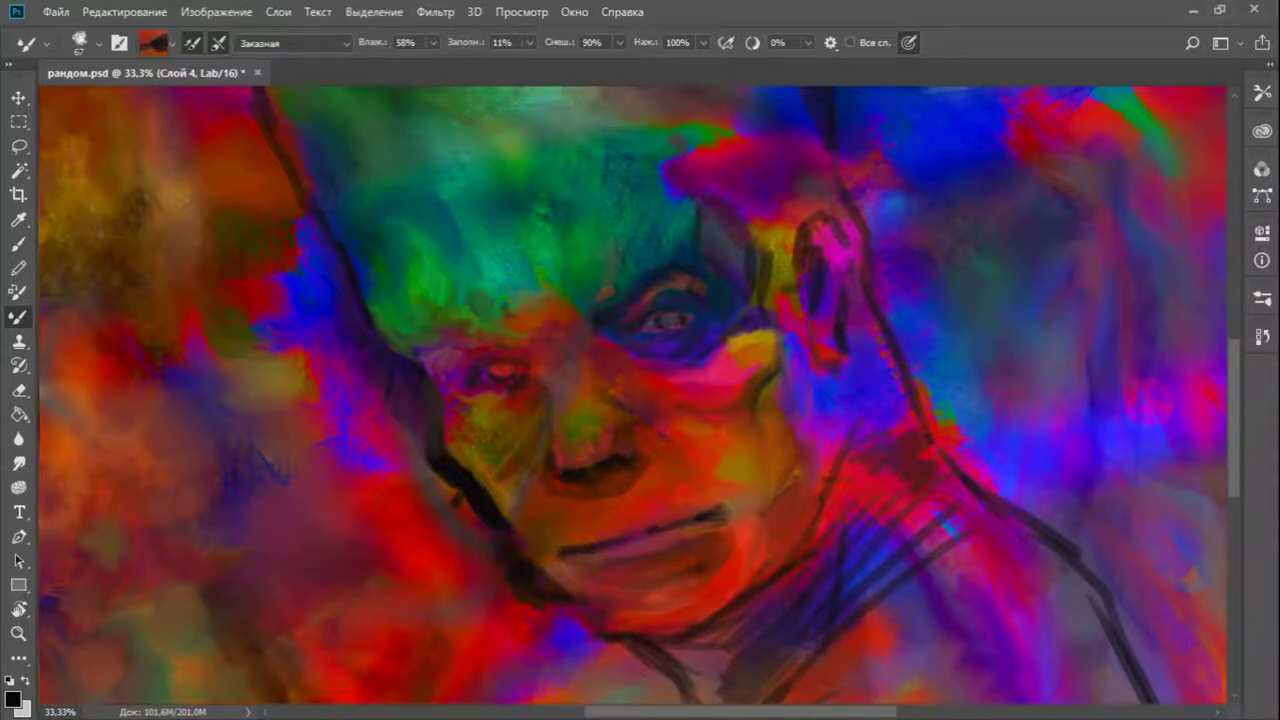
{"action": "mouse_move", "coordinate": [430, 482]}
{"action": "left_mouse_down"}
{"action": "mouse_move", "coordinate": [454, 462]}
{"action": "mouse_move", "coordinate": [438, 444]}
{"action": "mouse_move", "coordinate": [498, 530]}
{"action": "mouse_move", "coordinate": [462, 468]}
{"action": "left_mouse_up"}
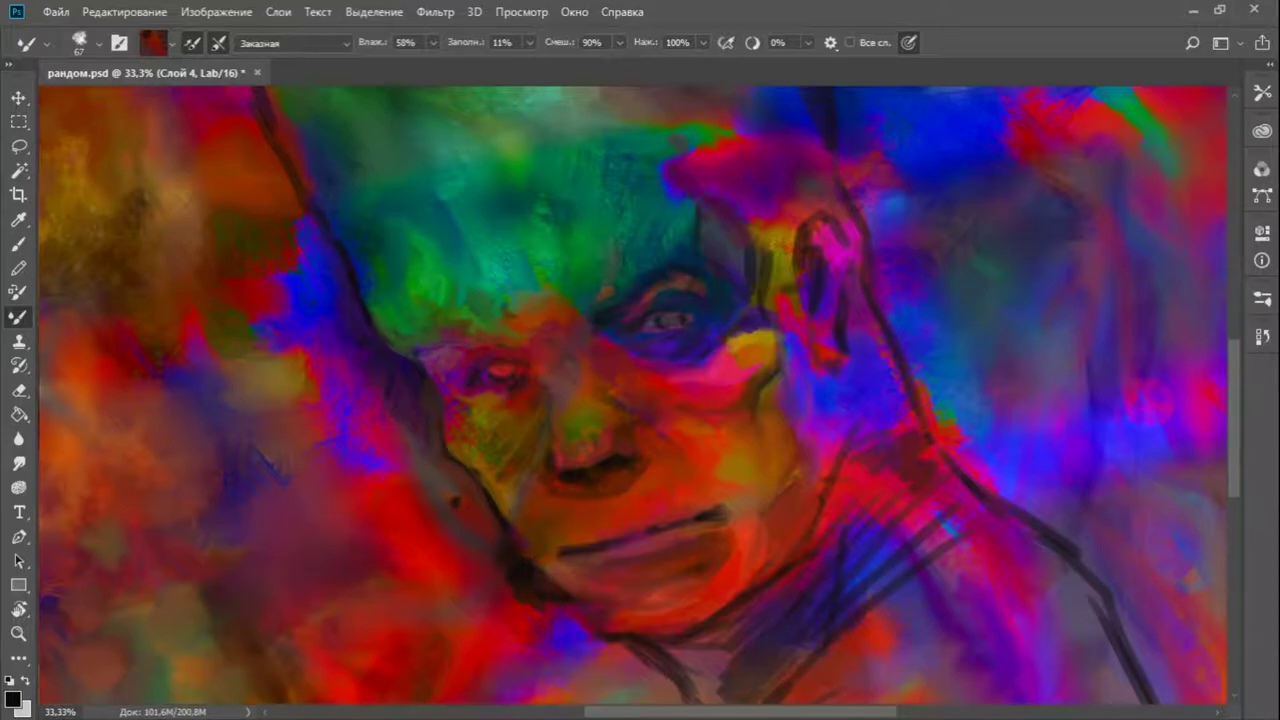
Soften the shadow under the nose and the black contour at the chin with reddish brown
{"action": "left_click_drag", "start_coordinate": [598, 503], "coordinate": [628, 492]}
{"action": "left_click_drag", "start_coordinate": [622, 502], "coordinate": [642, 482]}
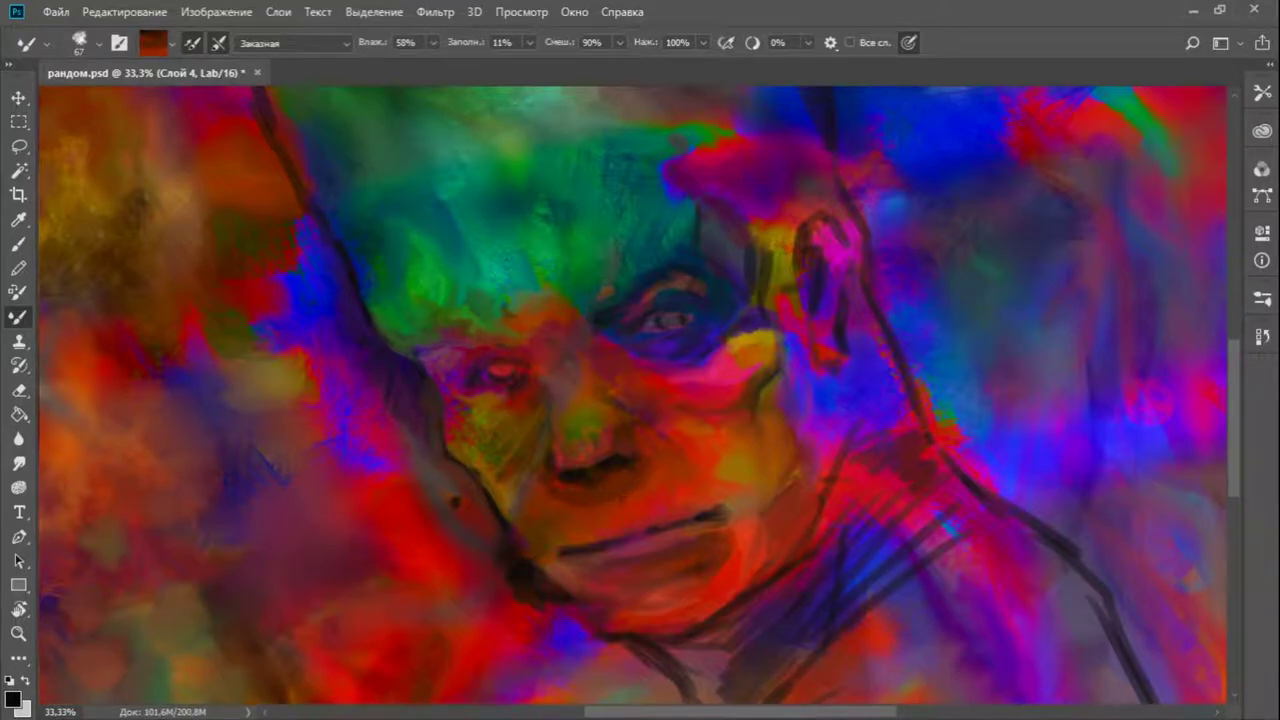
{"action": "mouse_move", "coordinate": [570, 466]}
{"action": "left_mouse_down"}
{"action": "mouse_move", "coordinate": [588, 470]}
{"action": "mouse_move", "coordinate": [574, 456]}
{"action": "left_mouse_up"}
{"action": "mouse_move", "coordinate": [528, 590]}
{"action": "left_mouse_down"}
{"action": "mouse_move", "coordinate": [544, 600]}
{"action": "mouse_move", "coordinate": [508, 552]}
{"action": "mouse_move", "coordinate": [524, 584]}
{"action": "left_mouse_up"}
Blend the black hatching on the neck and shoulder into the surrounding reds, blues and purples
{"action": "key", "text": "ctrl+minus"}
{"action": "key", "text": "ctrl+minus"}
{"action": "key", "text": "ctrl+minus"}
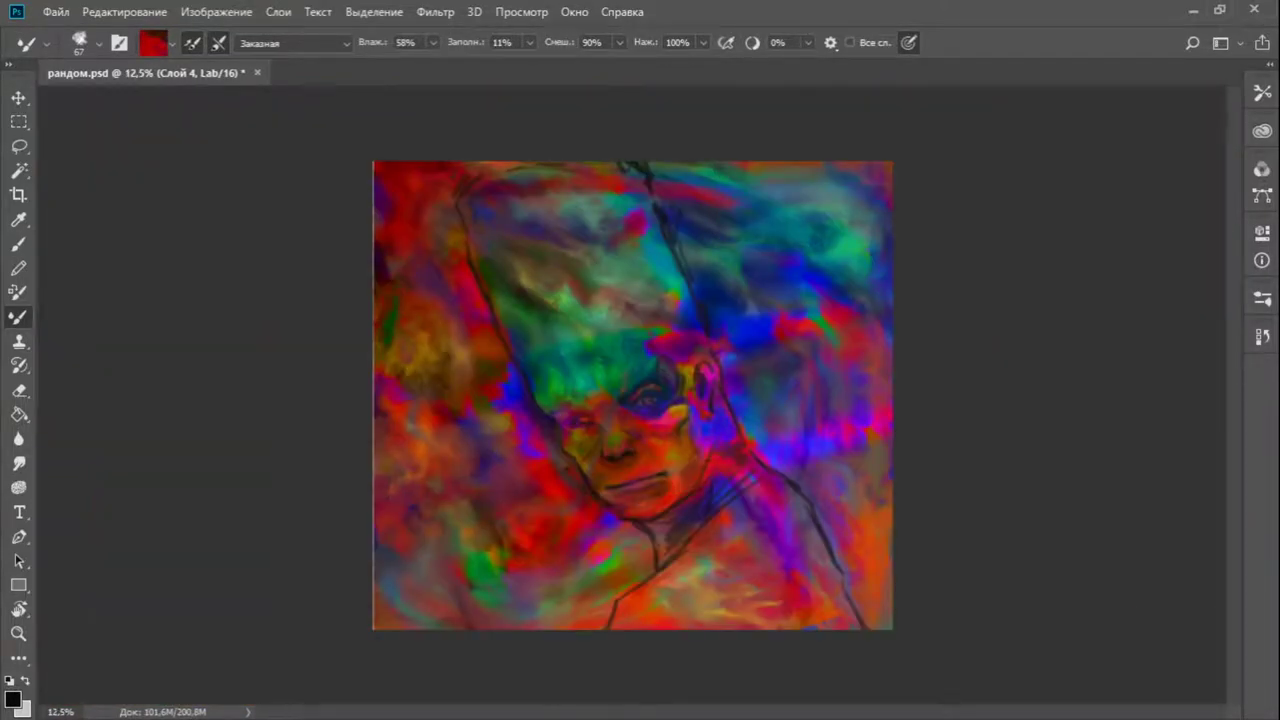
{"action": "key", "text": "ctrl+plus"}
{"action": "key", "text": "ctrl+plus"}
{"action": "key", "text": "ctrl+plus"}
{"action": "key", "text": "ctrl+plus"}
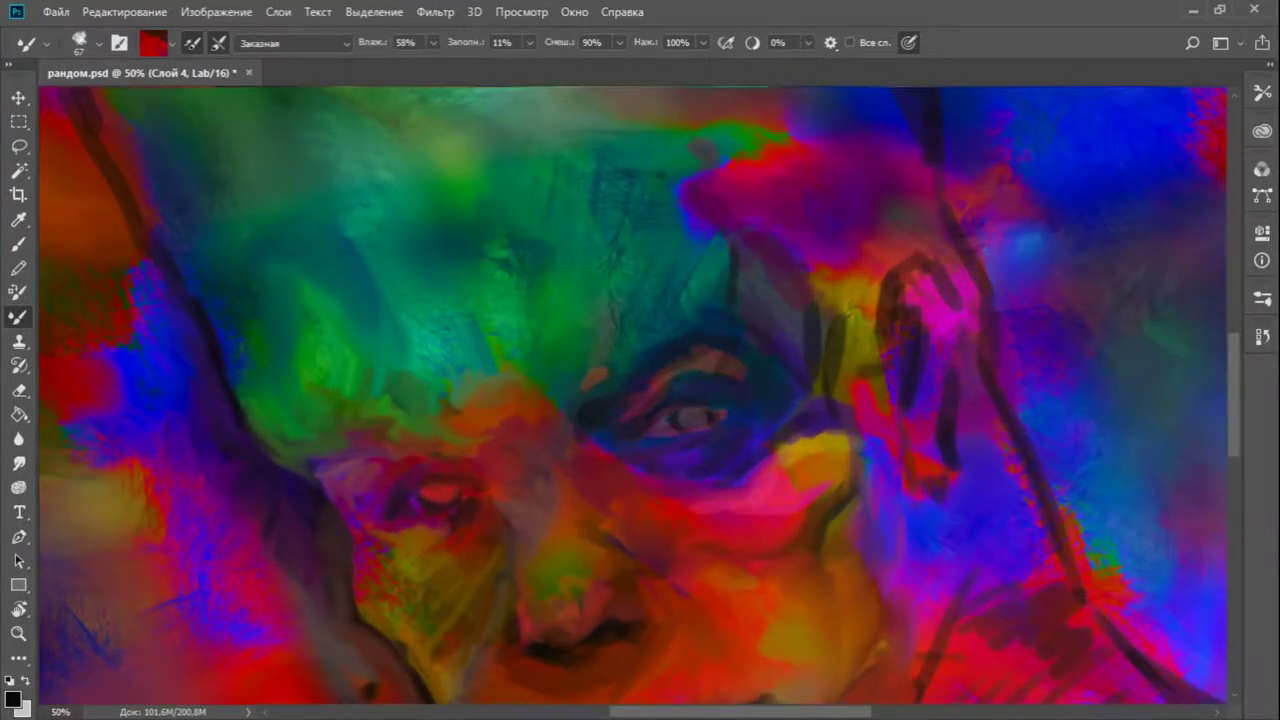
{"action": "scroll", "coordinate": [640, 400], "scroll_direction": "down", "scroll_amount": 1}
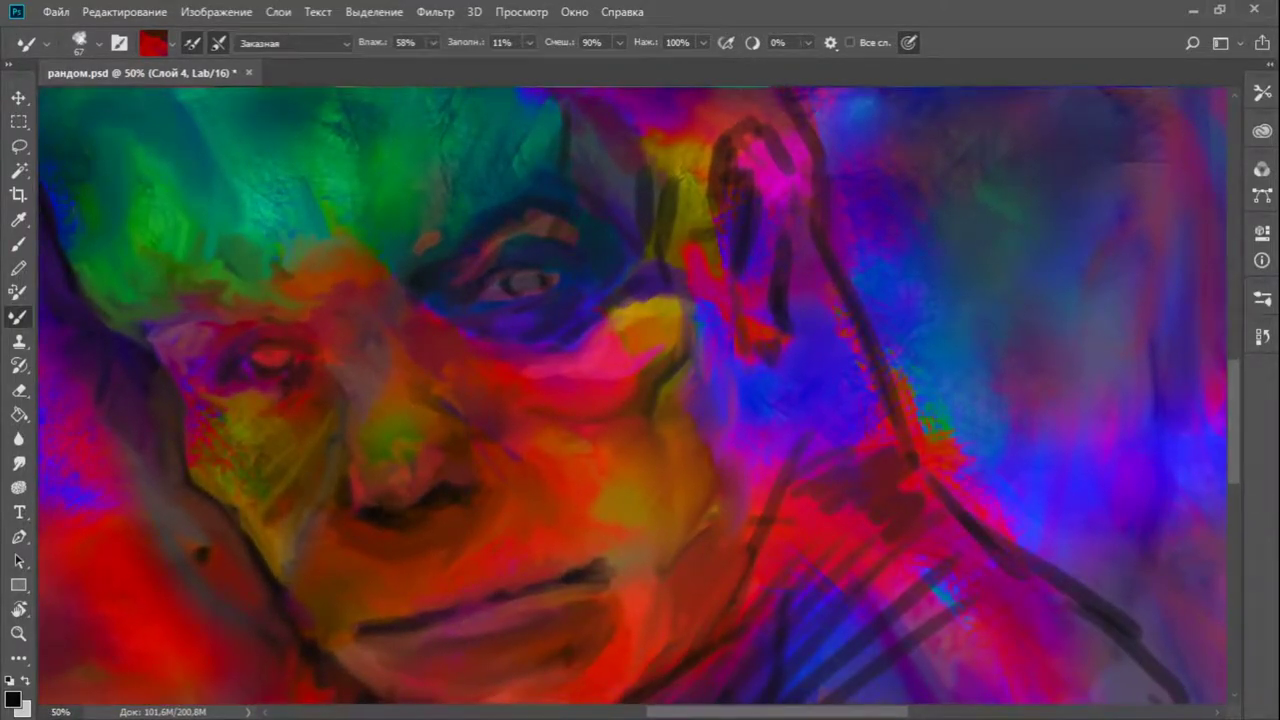
{"action": "scroll", "coordinate": [640, 400], "scroll_direction": "left", "scroll_amount": 2}
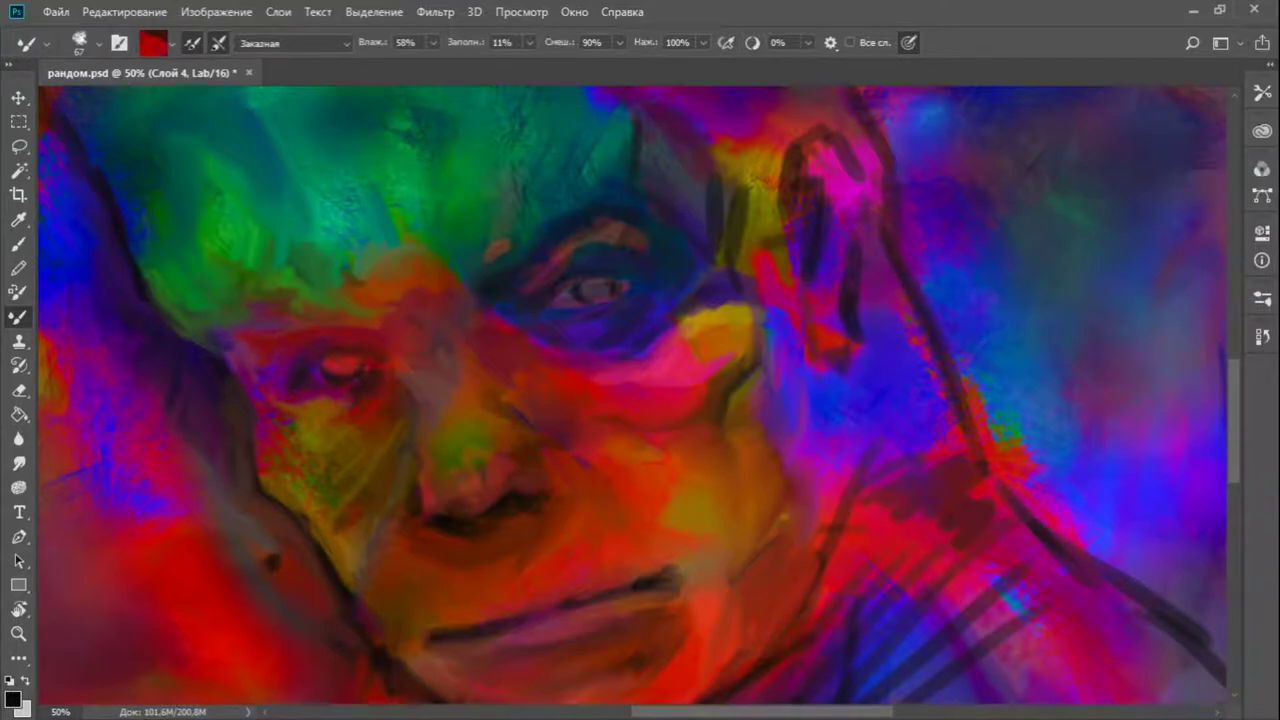
{"action": "scroll", "coordinate": [225, 345], "scroll_direction": "down", "scroll_amount": 4}
{"action": "key", "text": "ctrl+0"}
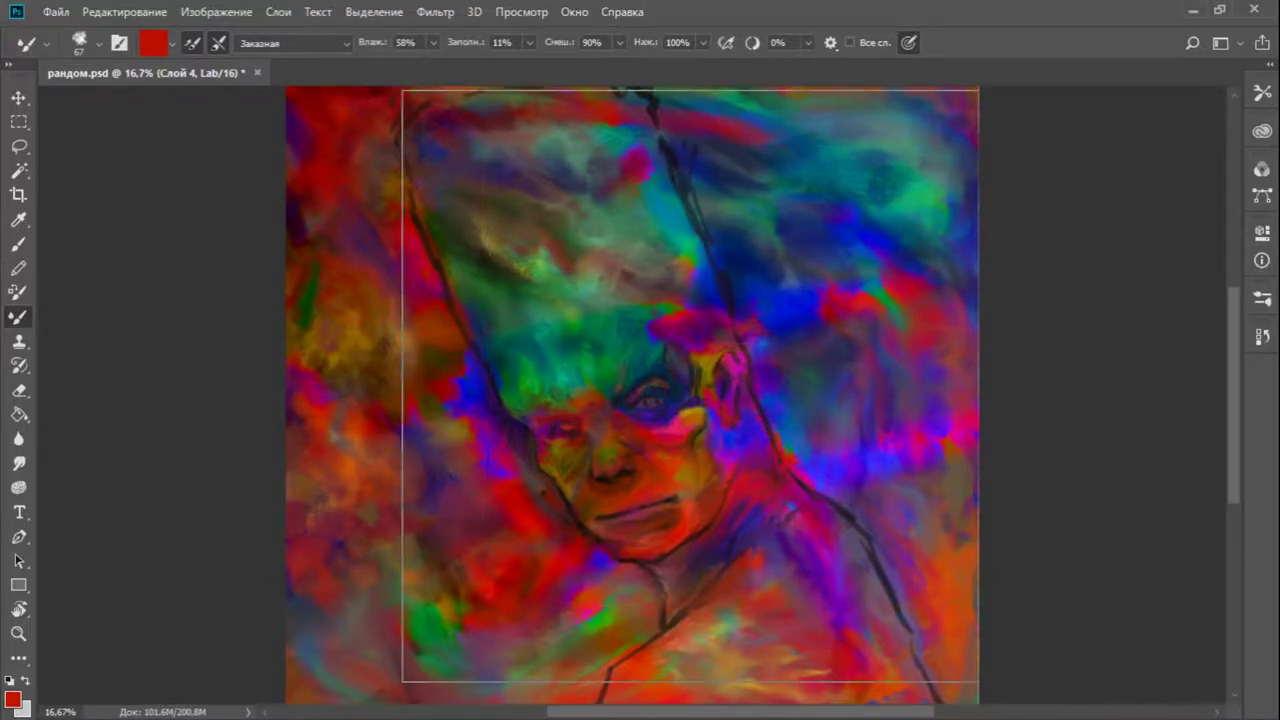
Work the ear's black outlines into ochre, pink and purple tones and blend the cheek edge below it
{"action": "scroll", "coordinate": [736, 386], "scroll_direction": "up", "scroll_amount": 2}
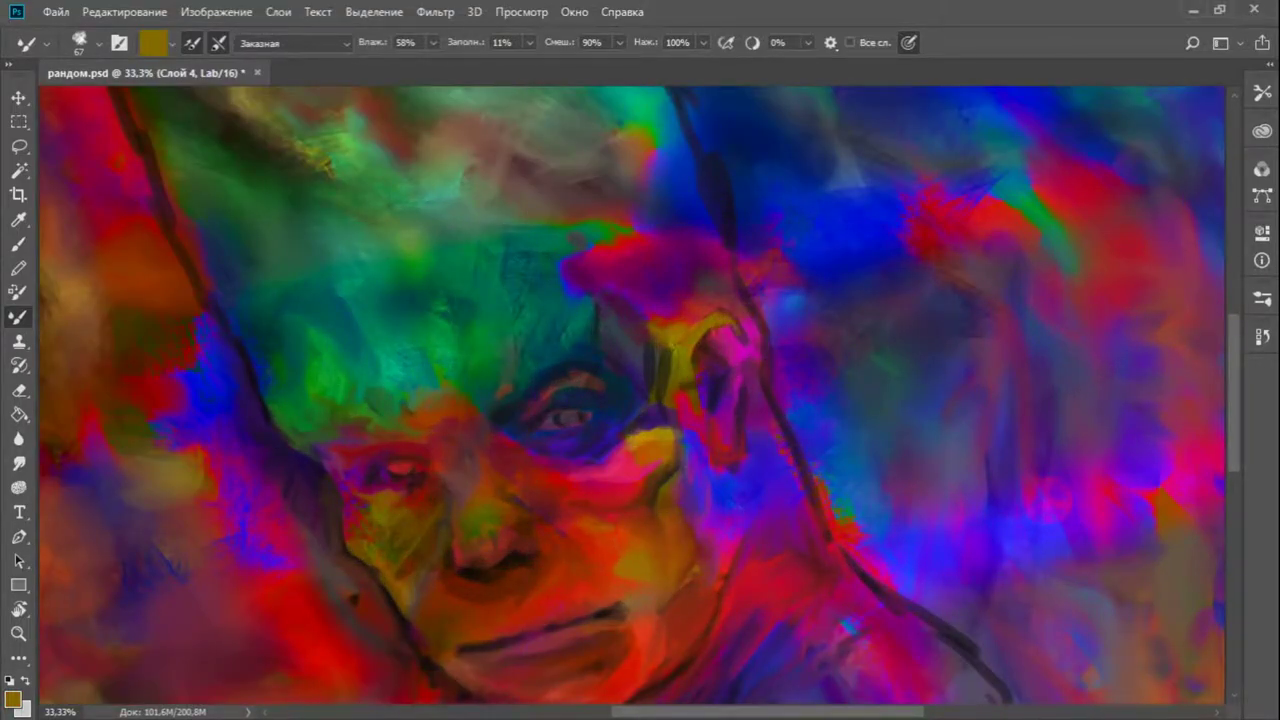
{"action": "mouse_move", "coordinate": [704, 400]}
{"action": "left_mouse_down"}
{"action": "mouse_move", "coordinate": [705, 368]}
{"action": "mouse_move", "coordinate": [748, 362]}
{"action": "left_mouse_up"}
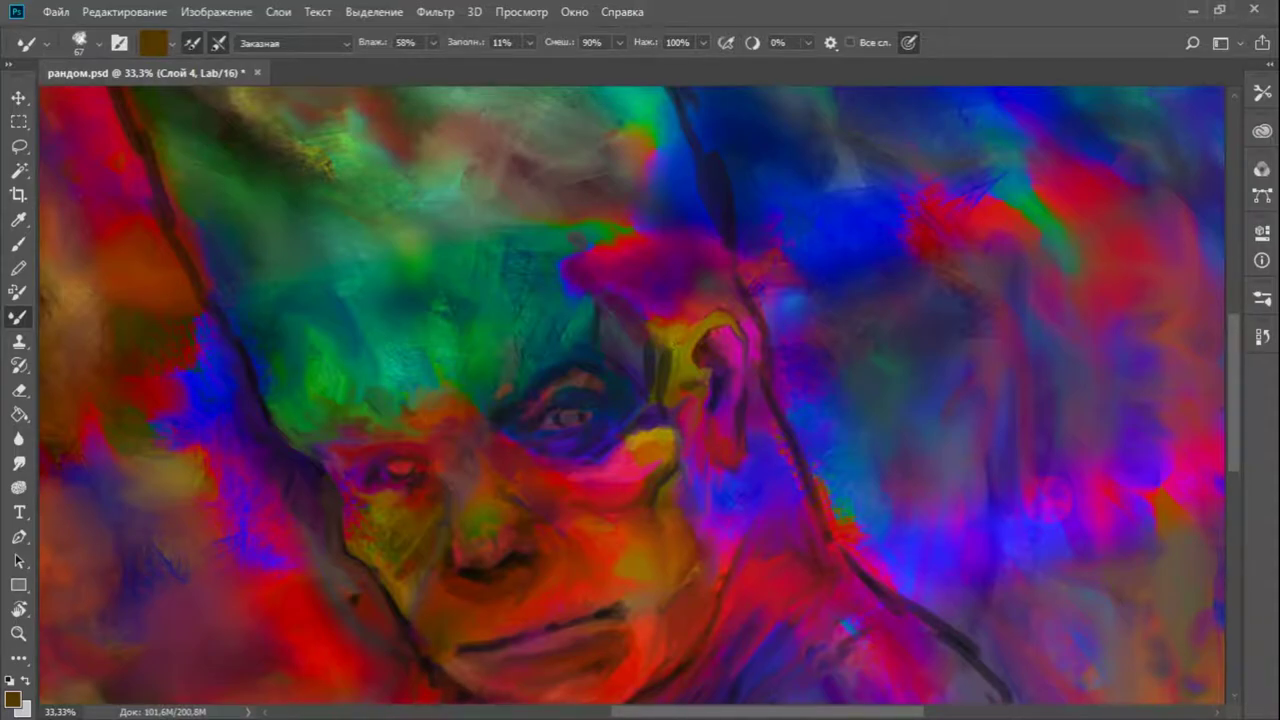
{"action": "left_click_drag", "start_coordinate": [725, 496], "coordinate": [731, 504]}
{"action": "key", "text": "ctrl+minus"}
{"action": "key", "text": "ctrl+minus"}
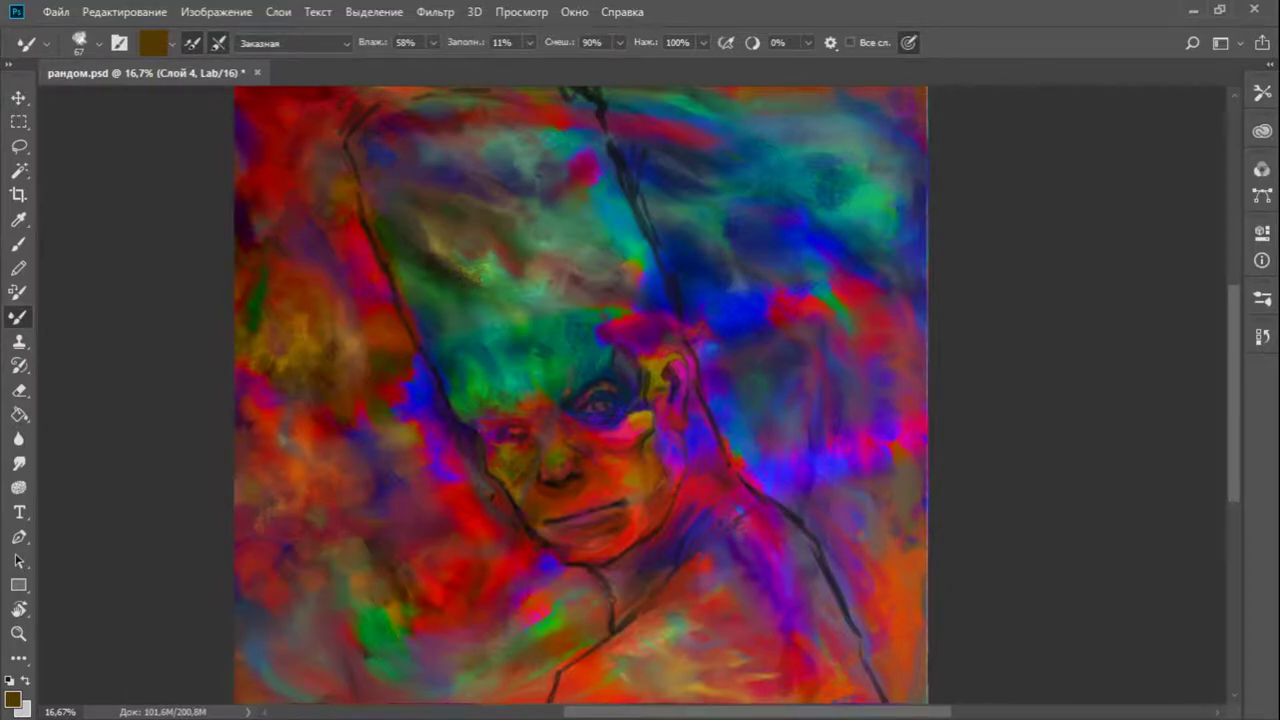
Switch to the Brush and paint the shaded eyebrow, eye corner and side of the nose in dark purple sampled near the temple
{"action": "key", "text": "ctrl+plus"}
{"action": "key", "text": "ctrl+plus"}
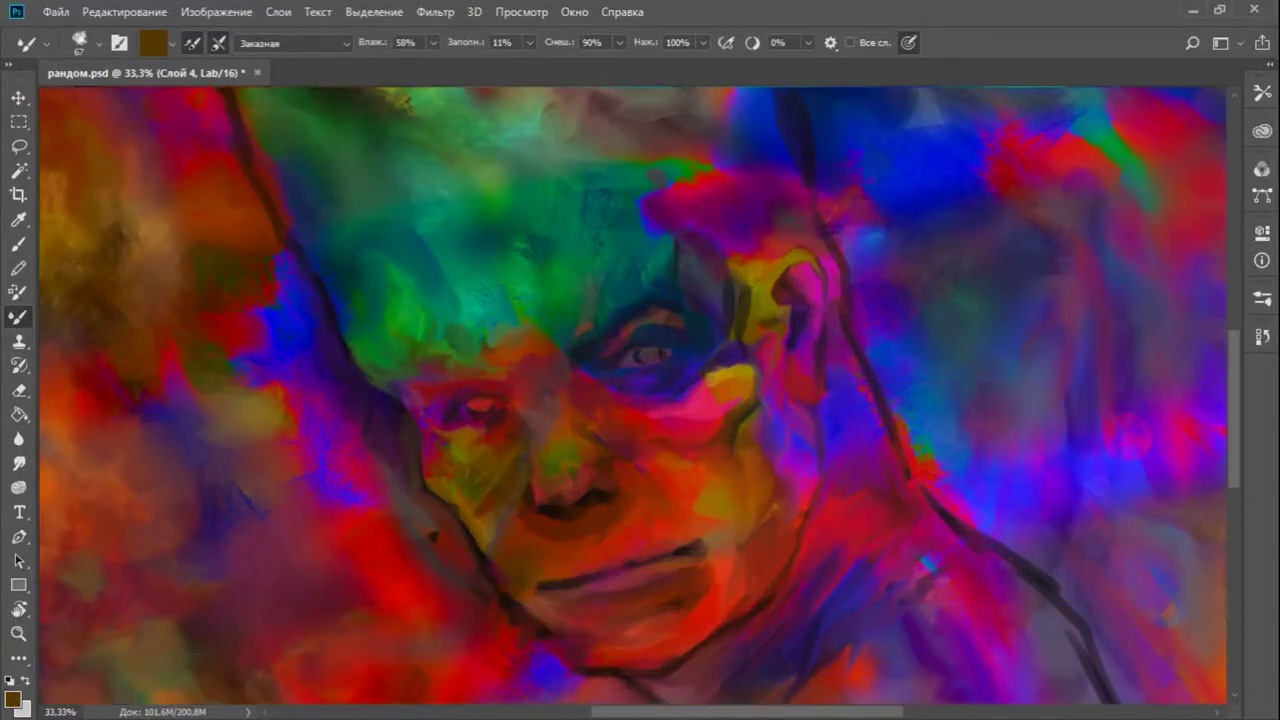
{"action": "key", "text": "b"}
{"action": "left_click", "coordinate": [424, 399], "text": "alt"}
{"action": "mouse_move", "coordinate": [420, 381]}
{"action": "left_mouse_down"}
{"action": "mouse_move", "coordinate": [516, 372]}
{"action": "mouse_move", "coordinate": [496, 380]}
{"action": "left_mouse_up"}
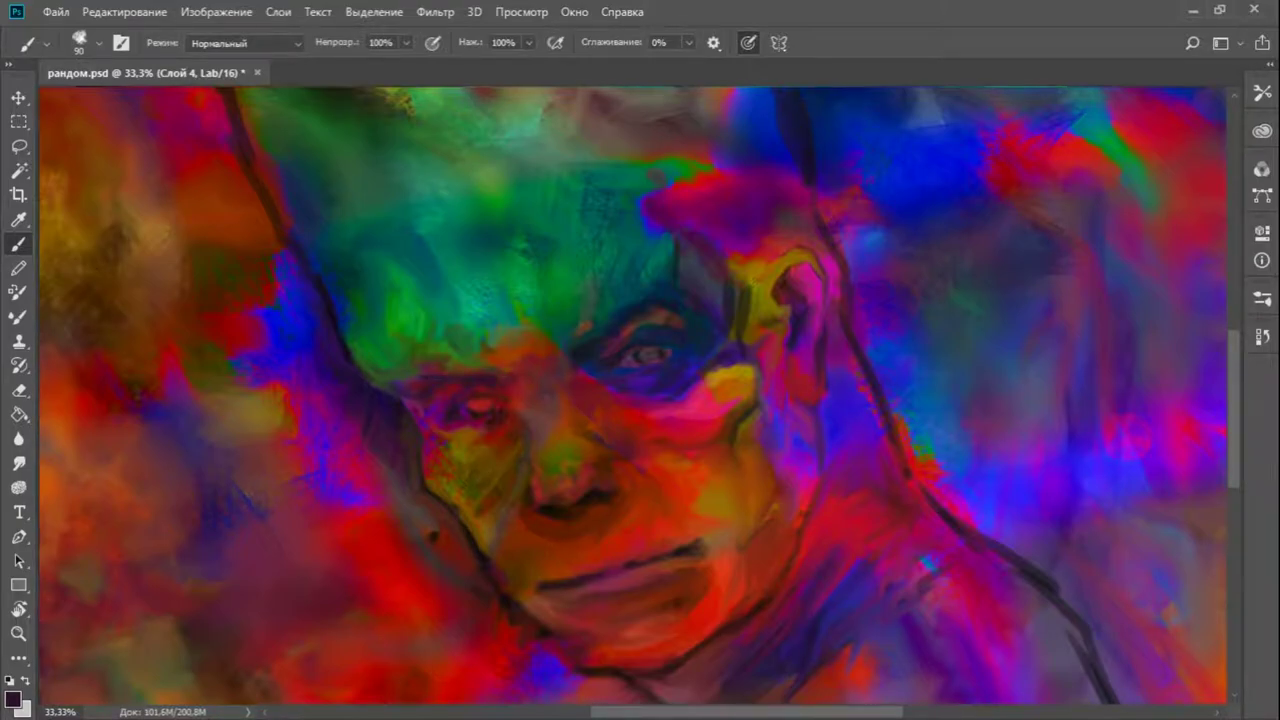
{"action": "mouse_move", "coordinate": [518, 438]}
{"action": "left_mouse_down"}
{"action": "mouse_move", "coordinate": [514, 470]}
{"action": "mouse_move", "coordinate": [500, 456]}
{"action": "mouse_move", "coordinate": [478, 466]}
{"action": "left_mouse_up"}
{"action": "left_click_drag", "start_coordinate": [511, 404], "coordinate": [498, 410]}
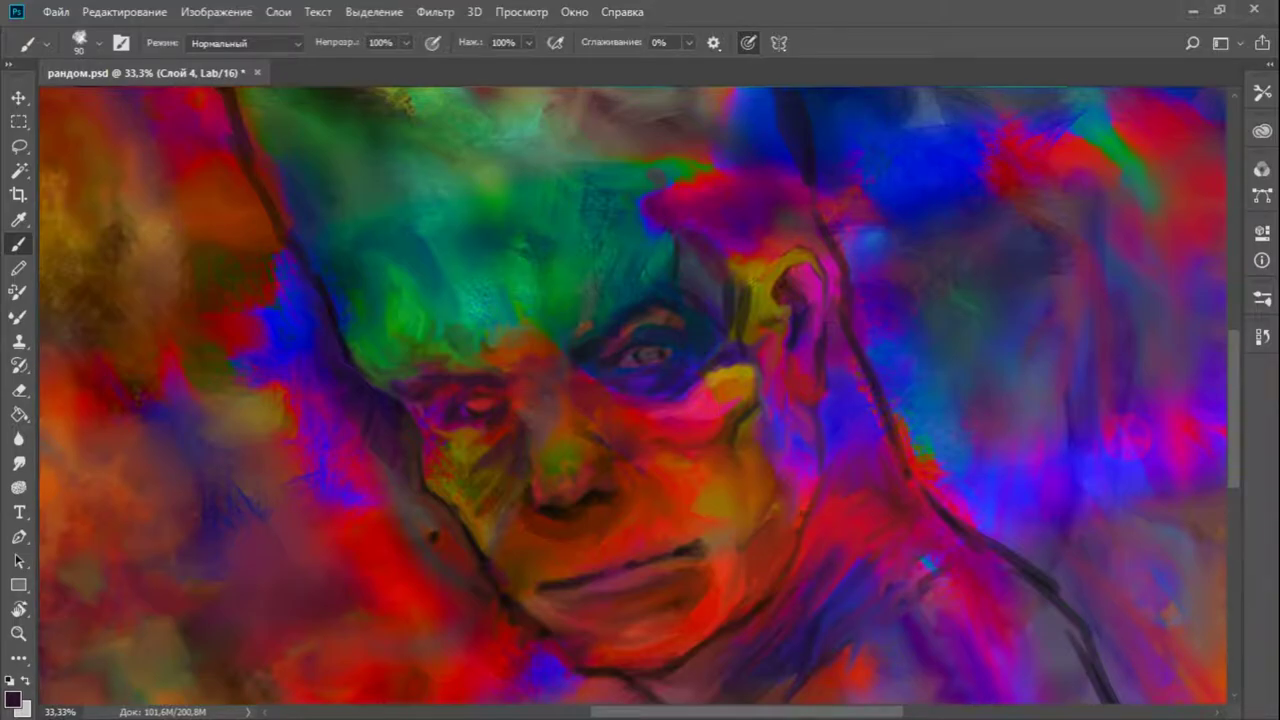
Darken the mouth, the cheekbone crease and the jaw contour with dark purple strokes
{"action": "left_click_drag", "start_coordinate": [564, 576], "coordinate": [618, 548]}
{"action": "left_click_drag", "start_coordinate": [761, 387], "coordinate": [750, 466]}
{"action": "mouse_move", "coordinate": [792, 404]}
{"action": "left_mouse_down"}
{"action": "mouse_move", "coordinate": [809, 525]}
{"action": "mouse_move", "coordinate": [693, 419]}
{"action": "mouse_move", "coordinate": [704, 563]}
{"action": "left_mouse_up"}
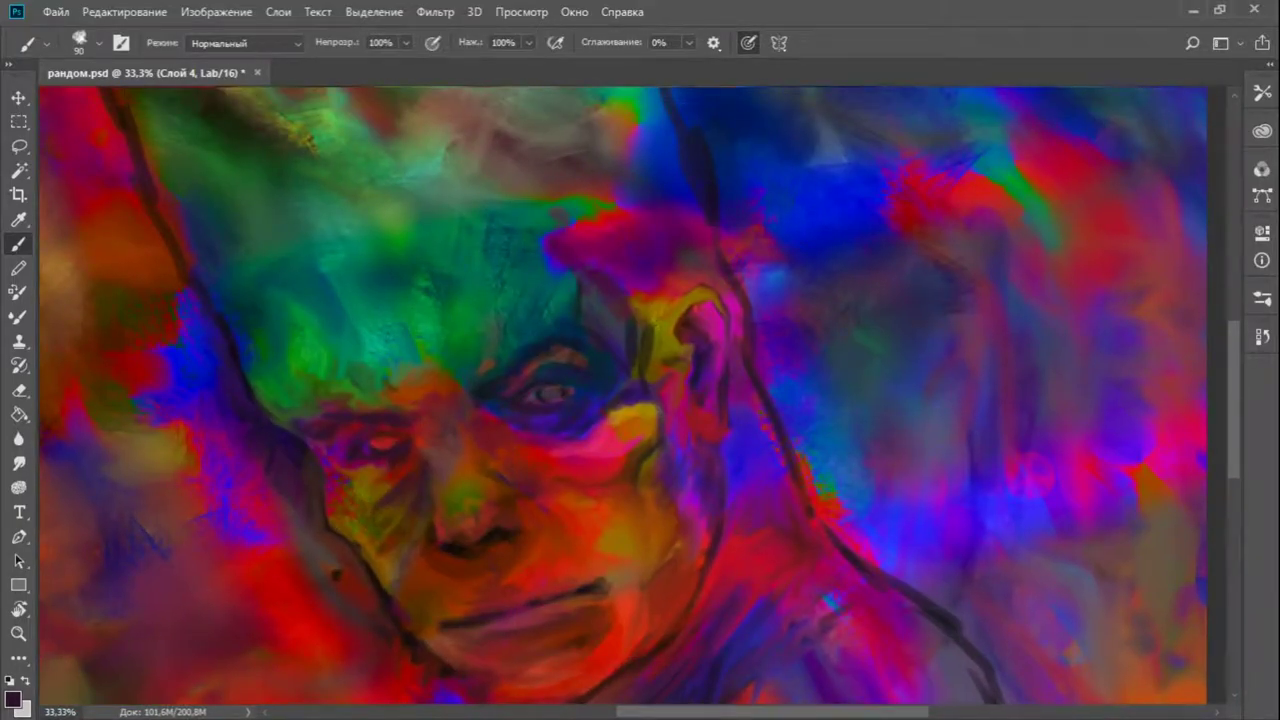
Paint dark purple accents on the ear, the temple and the cheek edge beside them
{"action": "left_click_drag", "start_coordinate": [706, 304], "coordinate": [718, 346]}
{"action": "left_click_drag", "start_coordinate": [718, 476], "coordinate": [702, 446]}
{"action": "left_click_drag", "start_coordinate": [640, 420], "coordinate": [683, 489]}
{"action": "left_click_drag", "start_coordinate": [726, 282], "coordinate": [748, 302]}
{"action": "left_click_drag", "start_coordinate": [708, 147], "coordinate": [716, 157]}
{"action": "left_click_drag", "start_coordinate": [626, 356], "coordinate": [664, 408]}
{"action": "left_click_drag", "start_coordinate": [622, 284], "coordinate": [634, 222]}
{"action": "left_click_drag", "start_coordinate": [640, 420], "coordinate": [600, 251]}
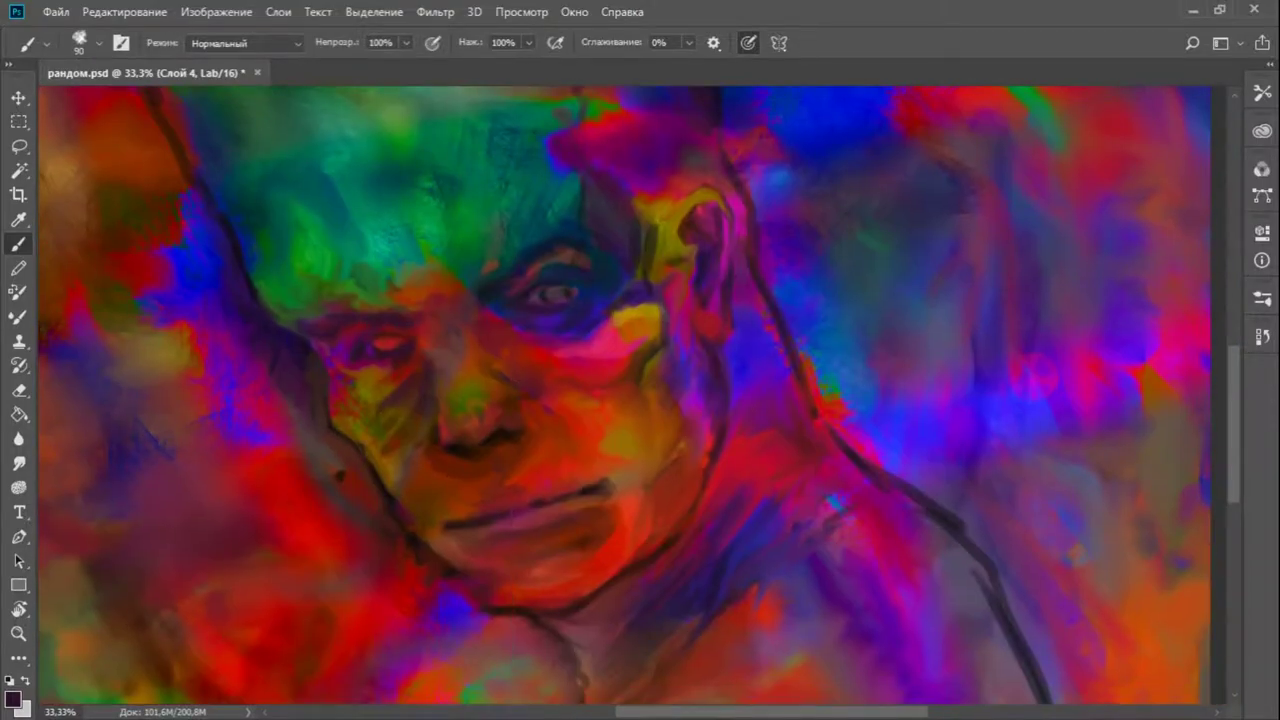
Redraw both long side edges of the tall headpiece with dark purple strokes
{"action": "scroll", "coordinate": [640, 400], "scroll_direction": "up", "scroll_amount": 10}
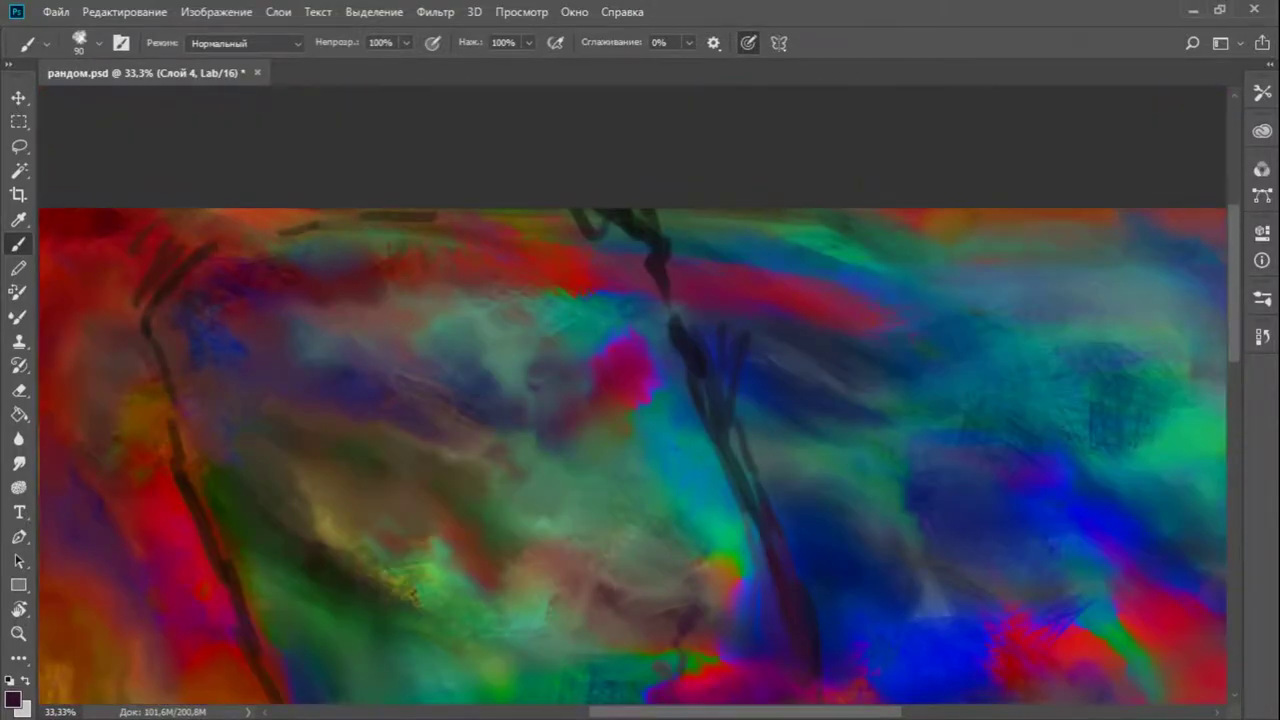
{"action": "key", "text": "ctrl+minus"}
{"action": "left_click_drag", "start_coordinate": [622, 180], "coordinate": [704, 414]}
{"action": "mouse_move", "coordinate": [244, 354]}
{"action": "left_mouse_down"}
{"action": "mouse_move", "coordinate": [222, 284]}
{"action": "mouse_move", "coordinate": [296, 176]}
{"action": "left_mouse_up"}
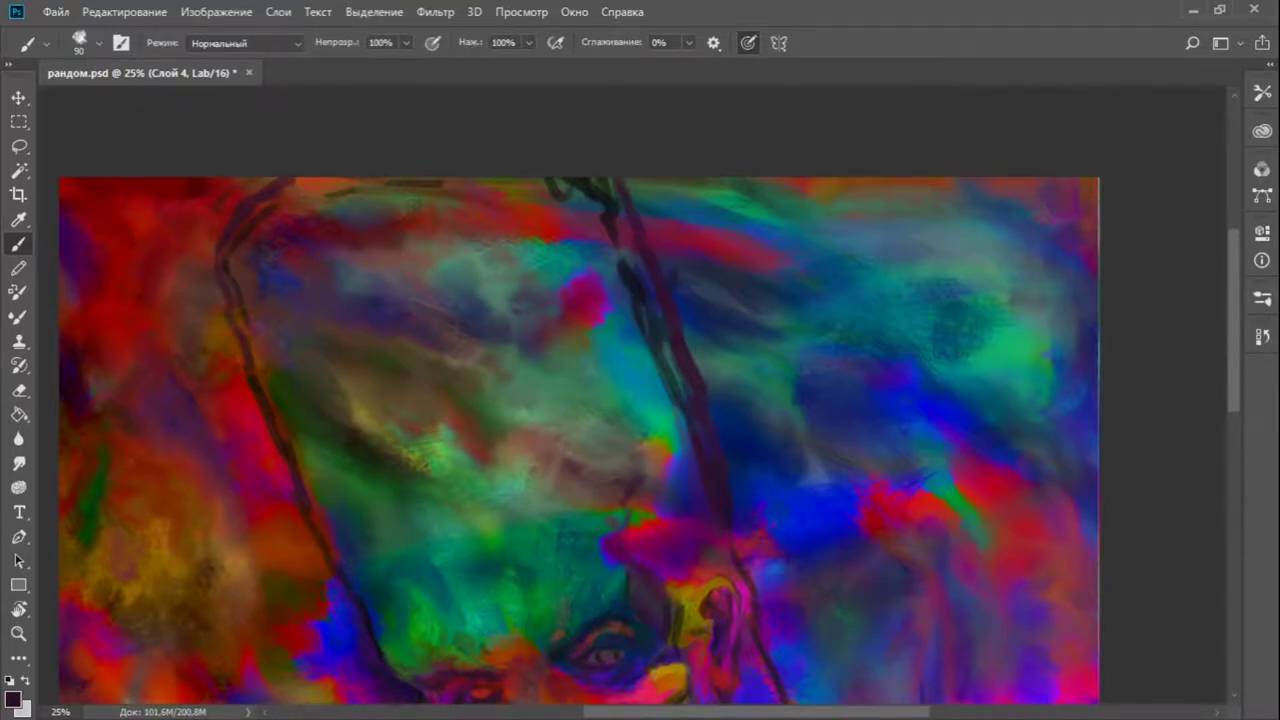
{"action": "left_click_drag", "start_coordinate": [640, 500], "coordinate": [560, 260]}
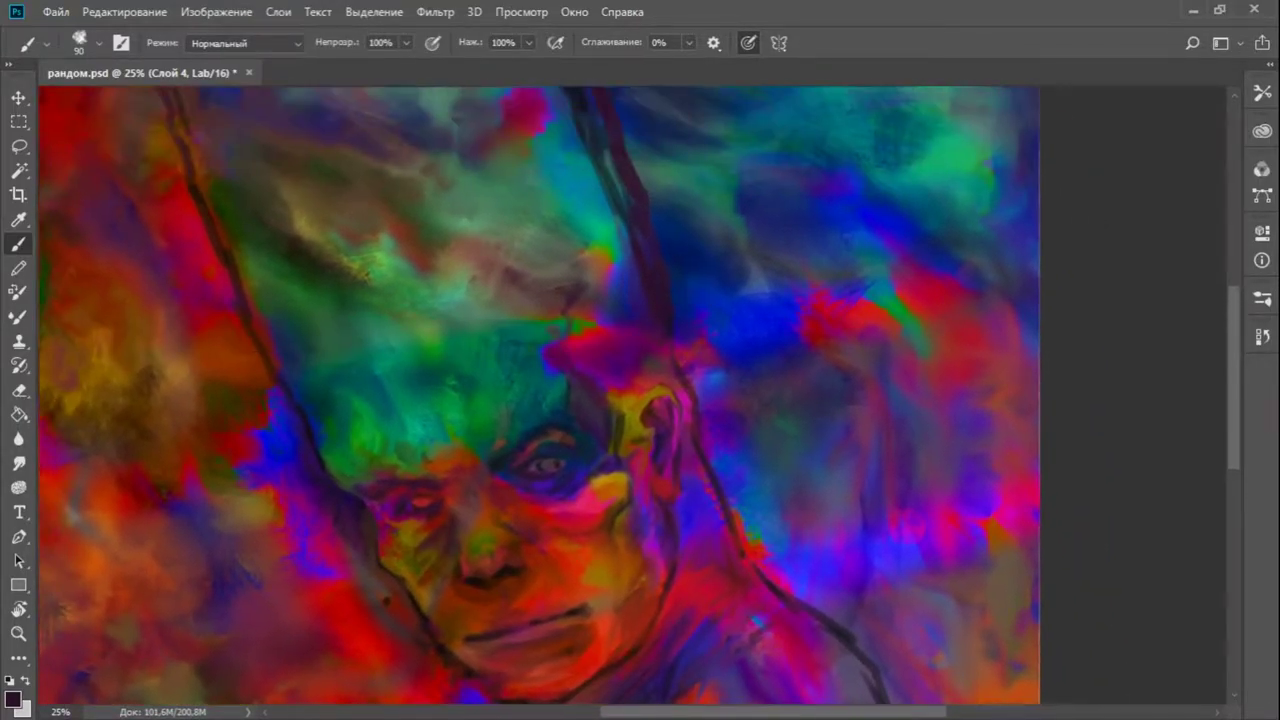
Switch to the Mixer Brush and set it to size 175, 33% wetness, 19% load and 65% mix
{"action": "key", "text": "ctrl+minus"}
{"action": "key", "text": "ctrl+minus"}
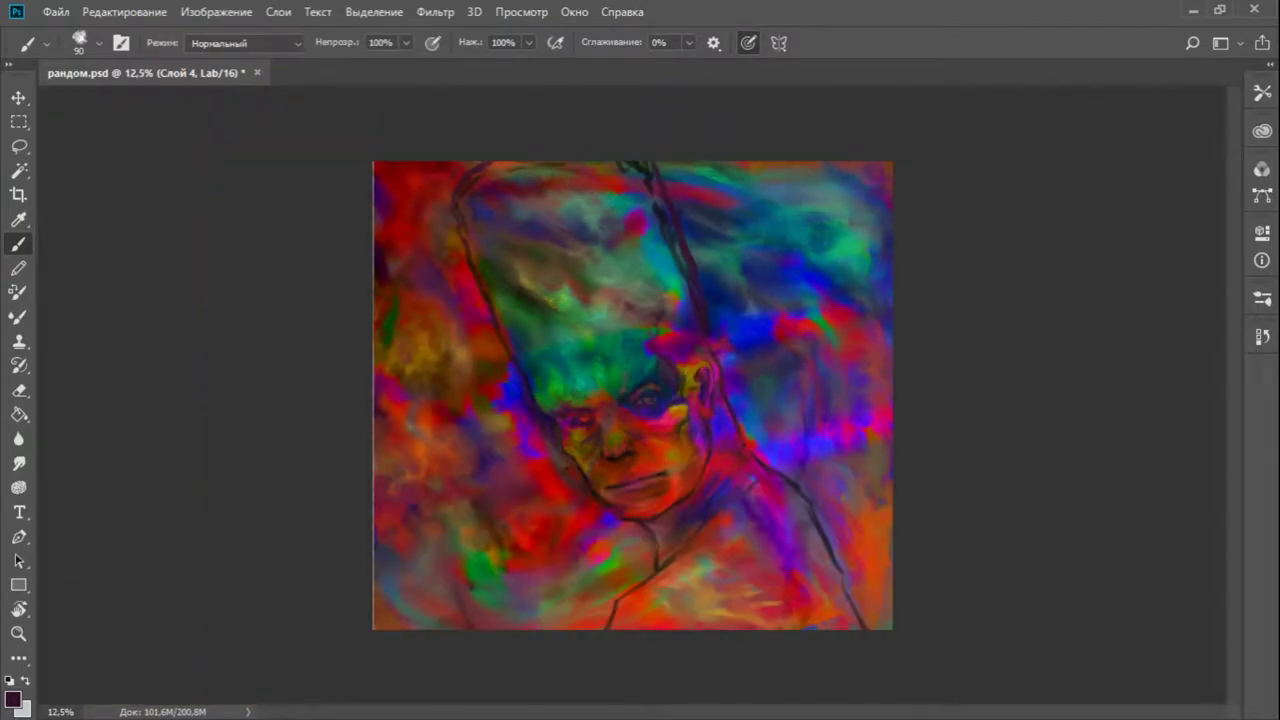
{"action": "key", "text": "ctrl+plus"}
{"action": "key", "text": "ctrl+plus"}
{"action": "key", "text": "ctrl+plus"}
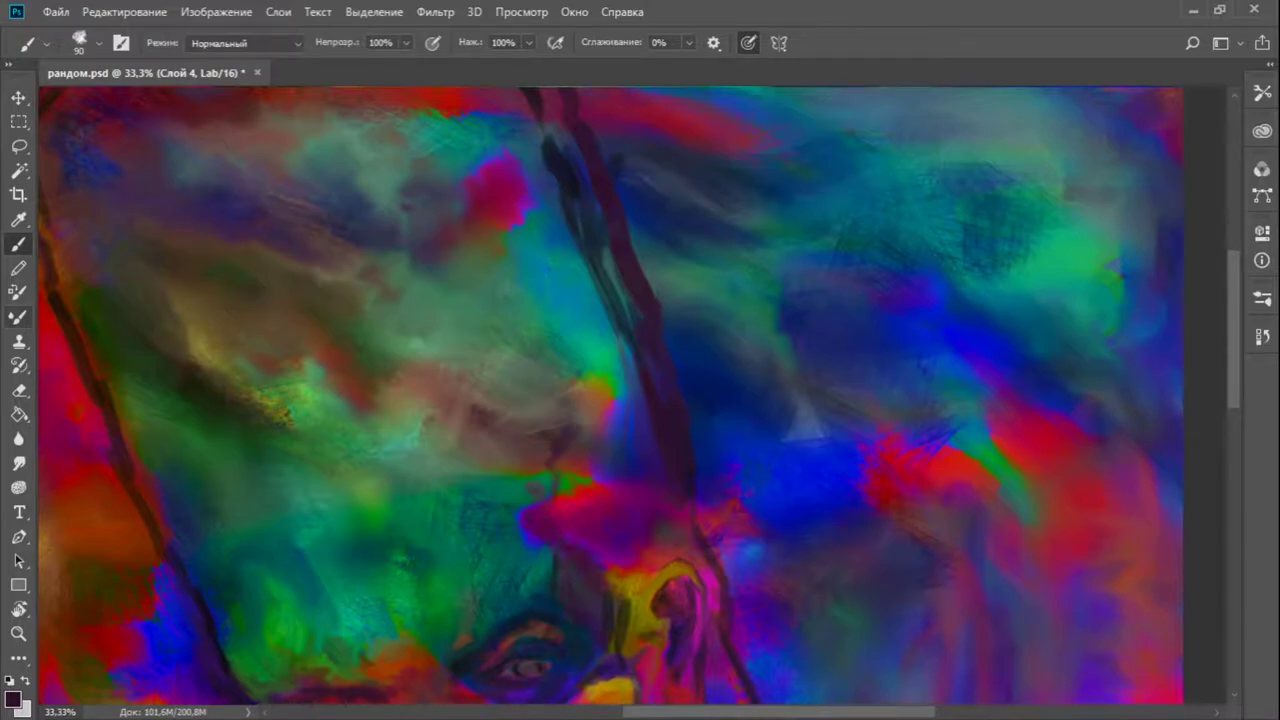
{"action": "key", "text": "shift+b"}
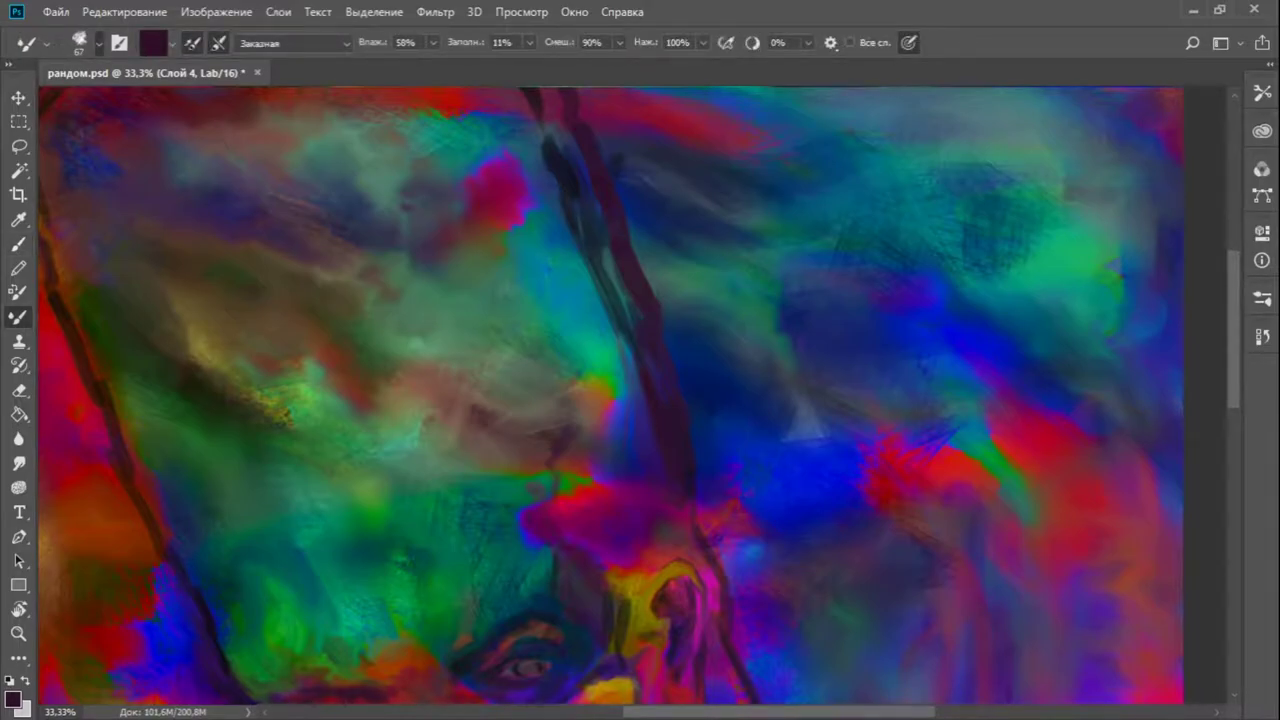
{"action": "key", "text": "bracketright"}
{"action": "key", "text": "bracketright"}
{"action": "key", "text": "bracketright"}
{"action": "key", "text": "bracketright"}
{"action": "key", "text": "bracketright"}
{"action": "key", "text": "bracketright"}
{"action": "key", "text": "bracketright"}
{"action": "key", "text": "3"}
{"action": "key", "text": "3"}
{"action": "key", "text": "shift+5"}
{"action": "key", "text": "shift+0"}
{"action": "key", "text": "shift+5"}
{"action": "key", "text": "shift+4"}
Blend the headpiece's dark edge above the ear into purple, loading colours from beside the line
{"action": "mouse_move", "coordinate": [625, 395]}
{"action": "left_mouse_down"}
{"action": "mouse_move", "coordinate": [612, 280]}
{"action": "mouse_move", "coordinate": [612, 305]}
{"action": "mouse_move", "coordinate": [555, 200]}
{"action": "left_mouse_up"}
{"action": "left_click", "coordinate": [600, 365], "text": "alt"}
{"action": "mouse_move", "coordinate": [632, 372]}
{"action": "left_mouse_down"}
{"action": "mouse_move", "coordinate": [630, 474]}
{"action": "mouse_move", "coordinate": [640, 366]}
{"action": "mouse_move", "coordinate": [632, 424]}
{"action": "left_mouse_up"}
{"action": "left_click", "coordinate": [645, 360], "text": "alt"}
Blend the upper part of that headpiece edge into a purple-grey band, using size 86, 13% wetness and 43% mix
{"action": "scroll", "coordinate": [640, 400], "scroll_direction": "up", "scroll_amount": 1}
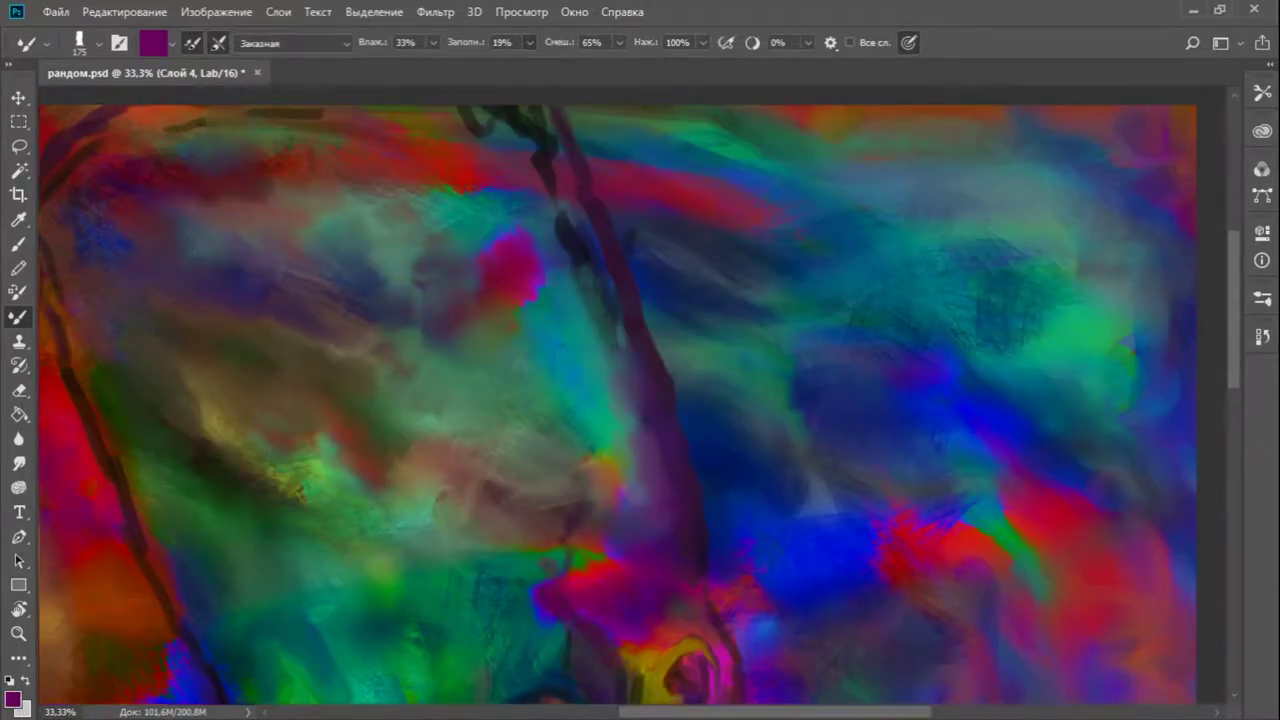
{"action": "key", "text": "2"}
{"action": "key", "text": "3"}
{"action": "left_click", "coordinate": [636, 440], "text": "alt"}
{"action": "mouse_move", "coordinate": [610, 360]}
{"action": "left_mouse_down"}
{"action": "mouse_move", "coordinate": [565, 265]}
{"action": "mouse_move", "coordinate": [635, 435]}
{"action": "mouse_move", "coordinate": [565, 258]}
{"action": "left_mouse_up"}
{"action": "left_click", "coordinate": [565, 245], "text": "alt"}
{"action": "left_click", "coordinate": [615, 405], "text": "alt"}
{"action": "mouse_move", "coordinate": [627, 425]}
{"action": "left_mouse_down"}
{"action": "mouse_move", "coordinate": [570, 245]}
{"action": "mouse_move", "coordinate": [635, 440]}
{"action": "mouse_move", "coordinate": [636, 500]}
{"action": "mouse_move", "coordinate": [613, 410]}
{"action": "left_mouse_up"}
{"action": "left_click", "coordinate": [645, 480], "text": "alt"}
{"action": "left_click_drag", "start_coordinate": [647, 362], "coordinate": [650, 415]}
Blend the magenta band above the temple and the dark strokes in front of the ear, loading blue and olive tones
{"action": "scroll", "coordinate": [618, 396], "scroll_direction": "down", "scroll_amount": 3}
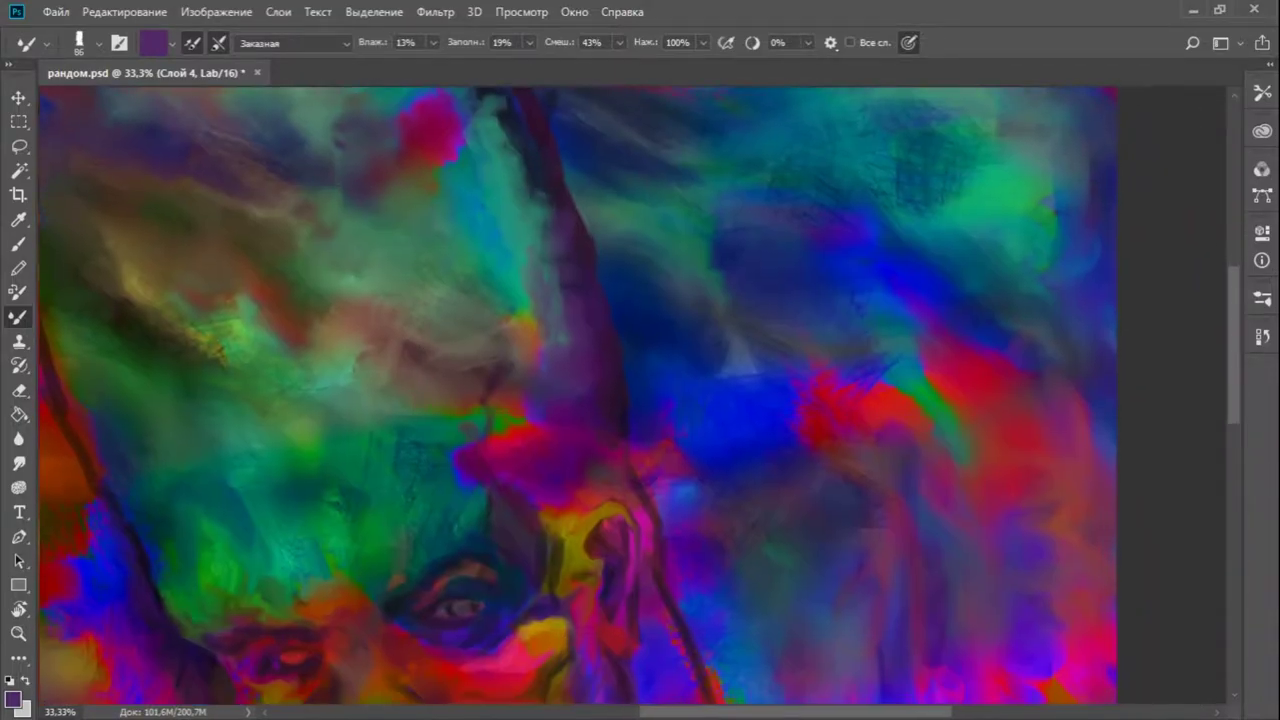
{"action": "left_click", "coordinate": [517, 378], "text": "alt"}
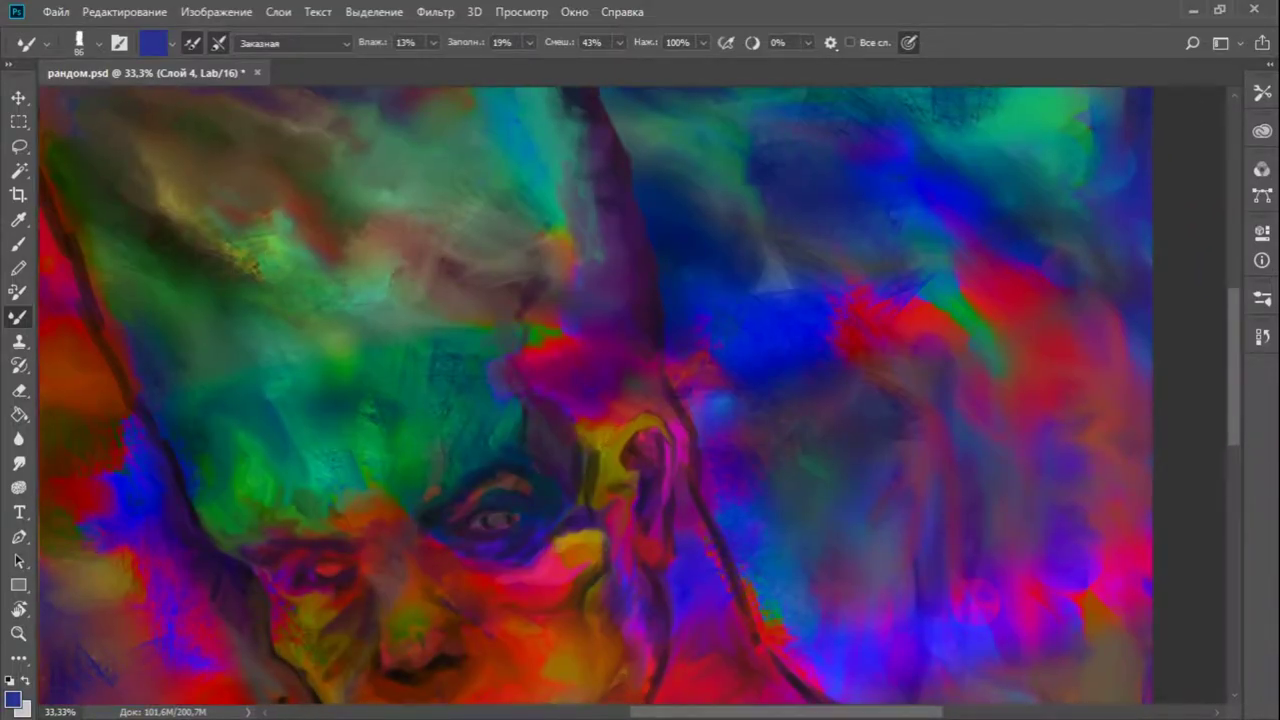
{"action": "left_click", "coordinate": [620, 388], "text": "alt"}
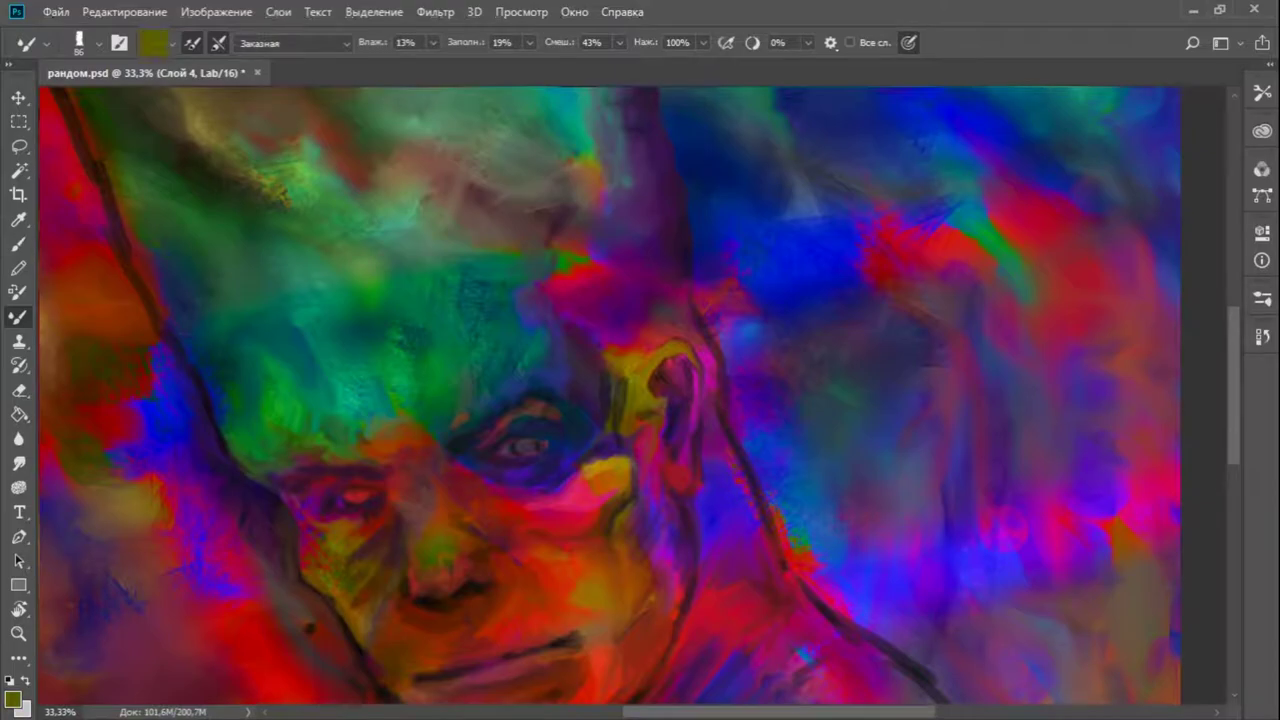
{"action": "left_click", "coordinate": [675, 366], "text": "alt"}
{"action": "left_click", "coordinate": [677, 364], "text": "alt"}
Blend the area between the temple and the ear with sampled orange and dark purple
{"action": "left_click_drag", "start_coordinate": [625, 349], "coordinate": [607, 303]}
{"action": "left_click", "coordinate": [607, 303], "text": "alt"}
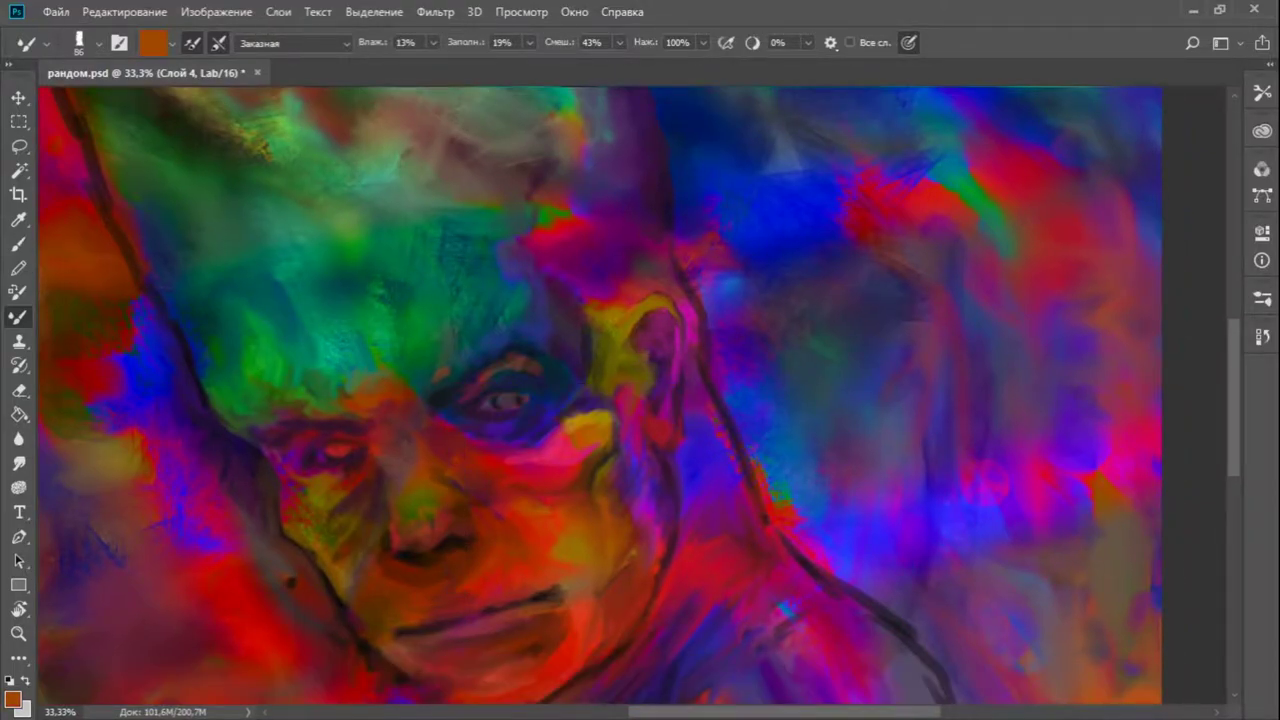
{"action": "left_click", "coordinate": [607, 303], "text": "alt"}
{"action": "left_click", "coordinate": [586, 342], "text": "alt"}
{"action": "left_click", "coordinate": [596, 330], "text": "alt"}
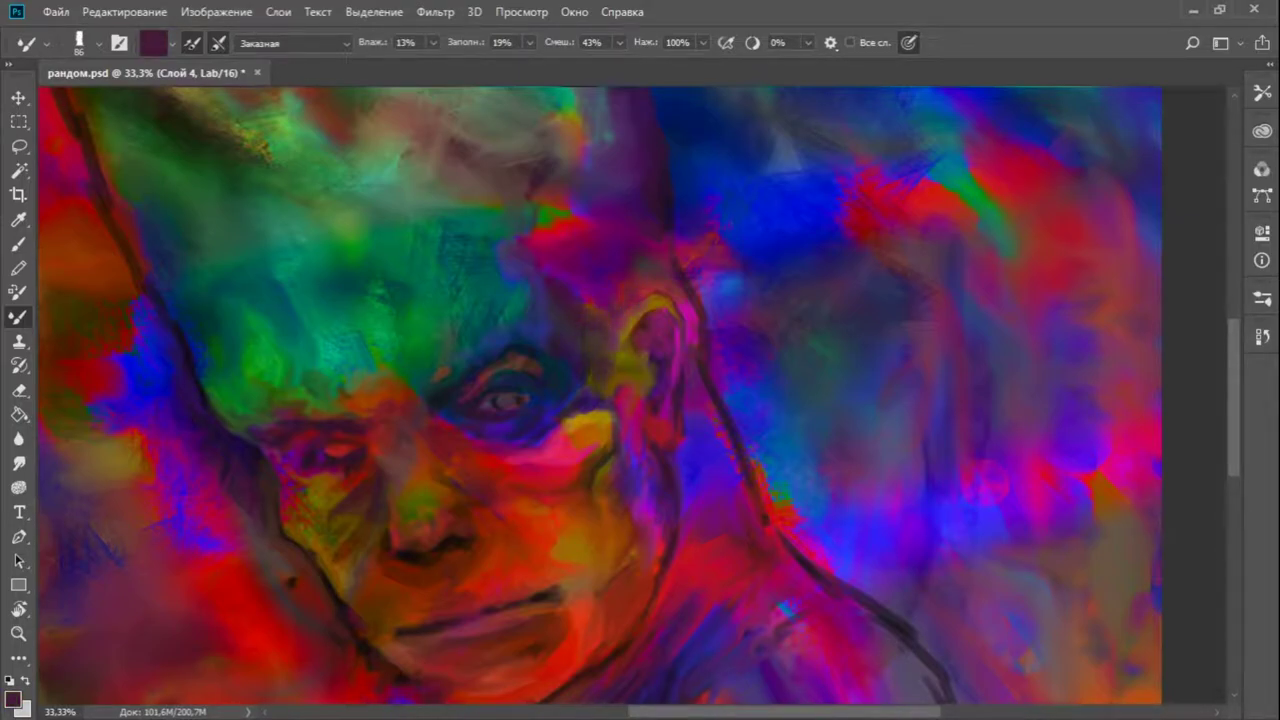
Blend the dark line behind and above the ear into the surrounding colours with sampled purple and dark blue
{"action": "mouse_move", "coordinate": [708, 282]}
{"action": "left_mouse_down"}
{"action": "mouse_move", "coordinate": [705, 326]}
{"action": "mouse_move", "coordinate": [685, 235]}
{"action": "mouse_move", "coordinate": [678, 262]}
{"action": "left_mouse_up"}
{"action": "left_click", "coordinate": [706, 314], "text": "alt"}
{"action": "left_click", "coordinate": [683, 238], "text": "alt"}
{"action": "left_click_drag", "start_coordinate": [704, 312], "coordinate": [704, 338]}
{"action": "left_click_drag", "start_coordinate": [688, 282], "coordinate": [698, 348]}
{"action": "left_click_drag", "start_coordinate": [736, 284], "coordinate": [710, 298]}
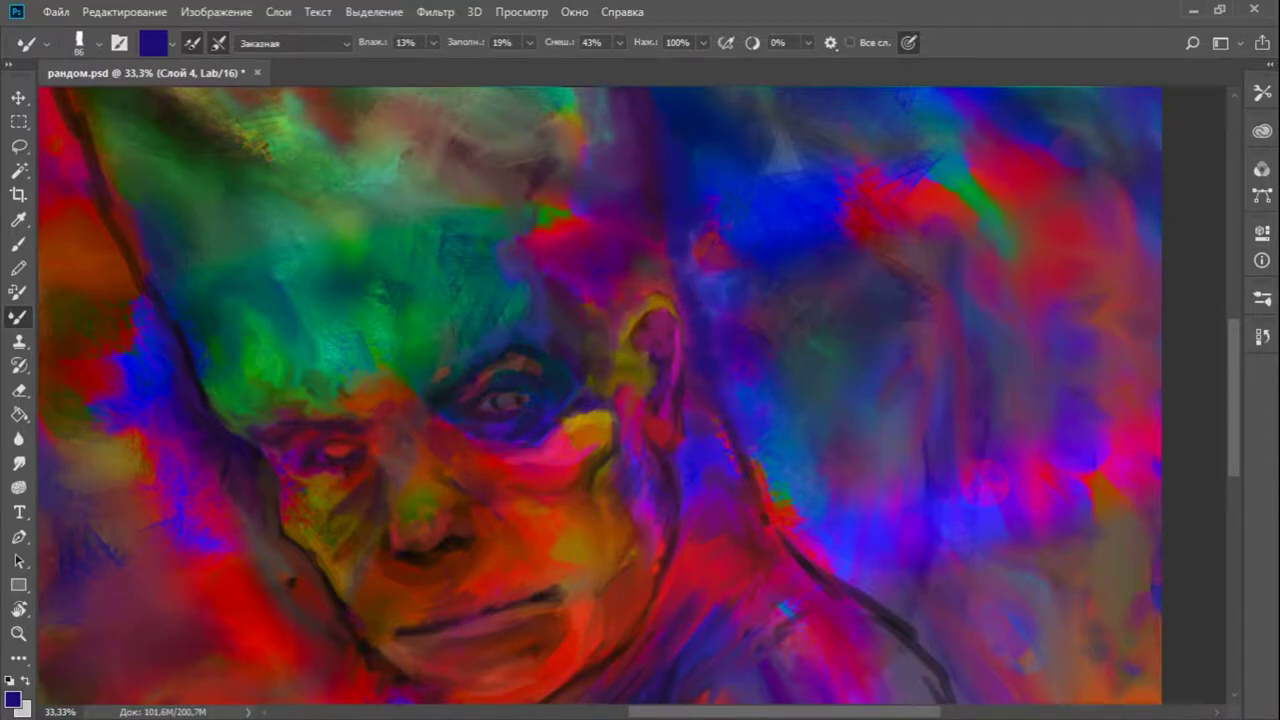
Smooth the cheek colours between the large eye and the mouth with olive and red, using 6% load and 93% mix
{"action": "key", "text": "ctrl+minus"}
{"action": "key", "text": "ctrl+minus"}
{"action": "key", "text": "ctrl+minus"}
{"action": "key", "text": "ctrl+plus"}
{"action": "key", "text": "ctrl+plus"}
{"action": "key", "text": "ctrl+plus"}
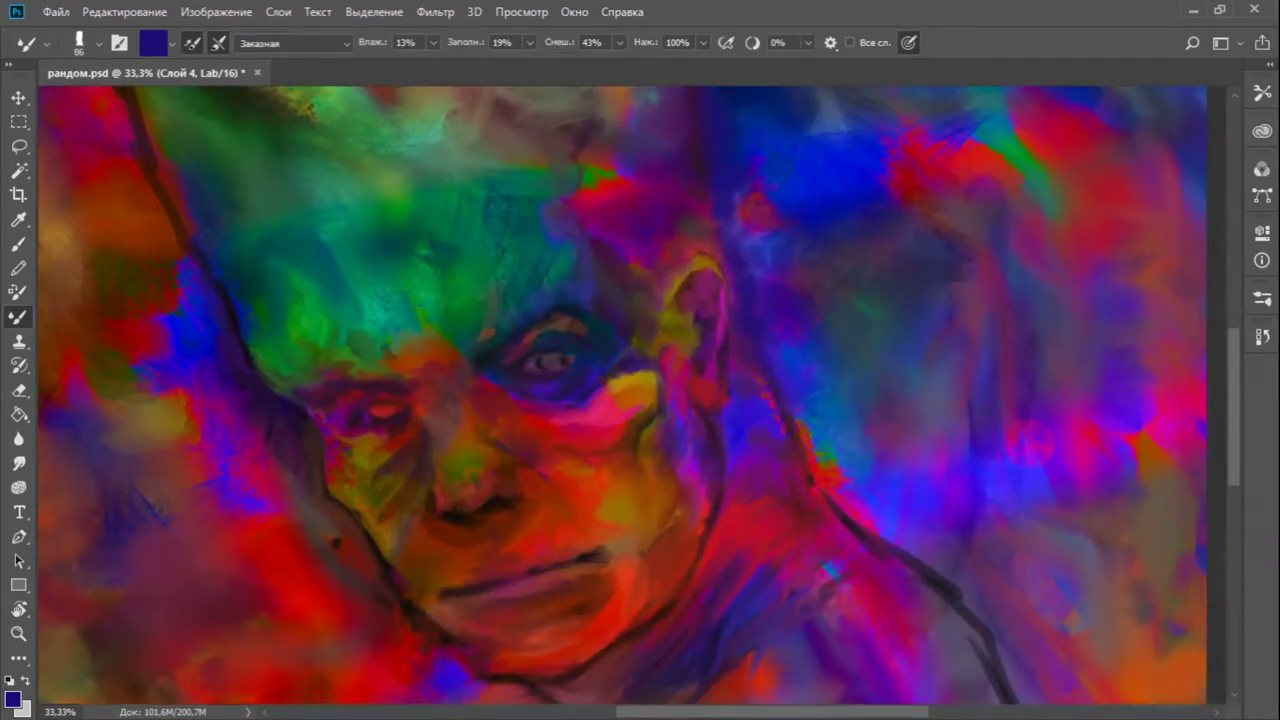
{"action": "left_click", "coordinate": [600, 410], "text": "alt"}
{"action": "left_click_drag", "start_coordinate": [576, 426], "coordinate": [530, 420]}
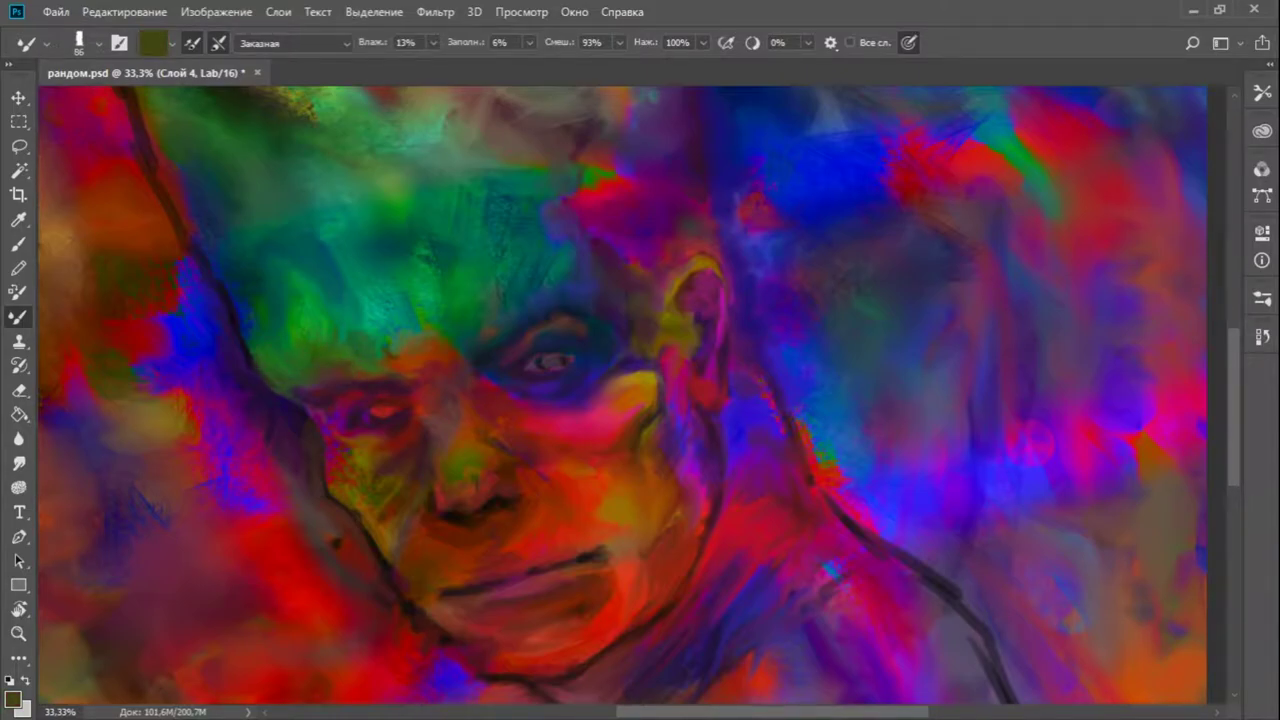
{"action": "key", "text": "x"}
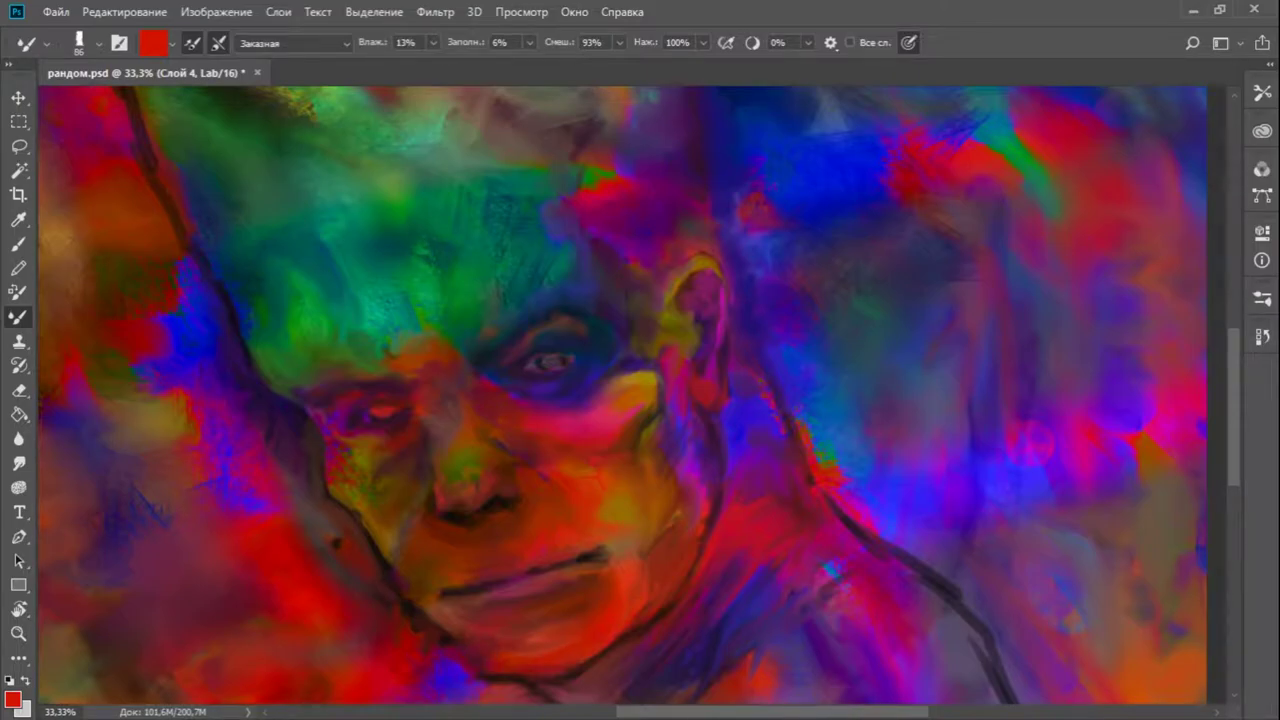
{"action": "key", "text": "x"}
Blend the green patches on the forehead above the smaller eye with sampled orange-brown and teal
{"action": "scroll", "coordinate": [620, 400], "scroll_direction": "down", "scroll_amount": 2}
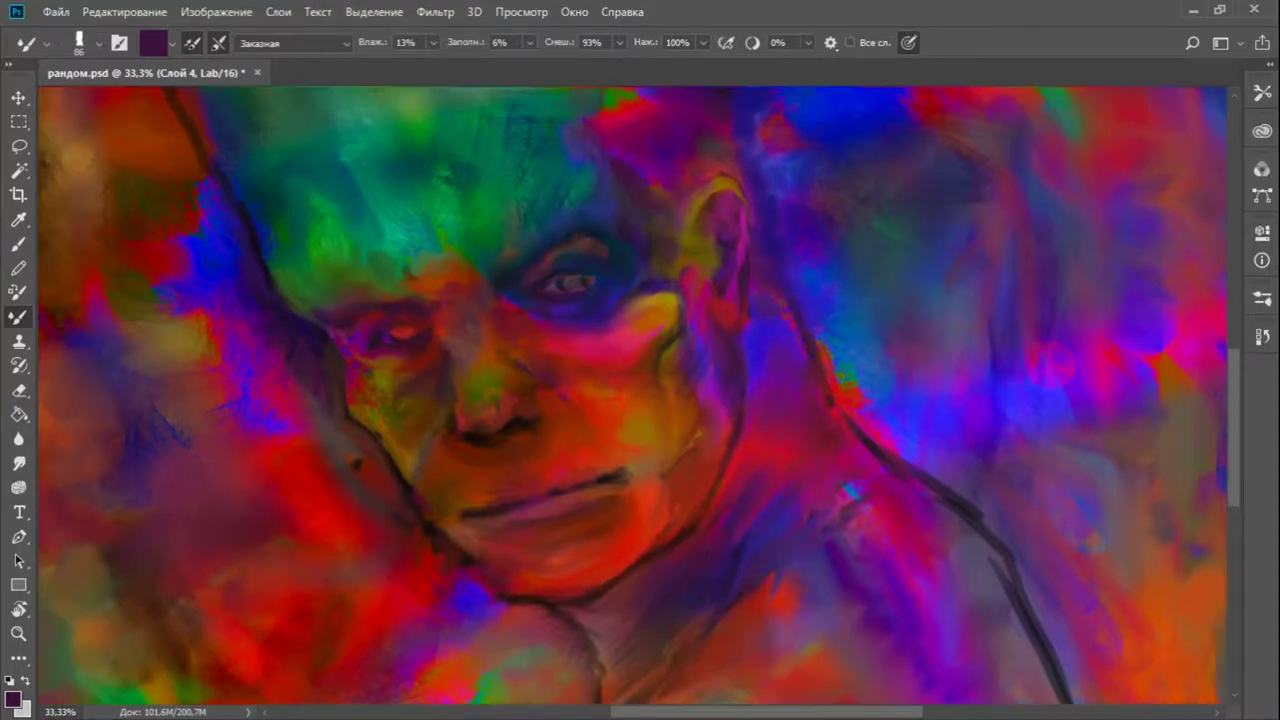
{"action": "scroll", "coordinate": [640, 400], "scroll_direction": "up", "scroll_amount": 1}
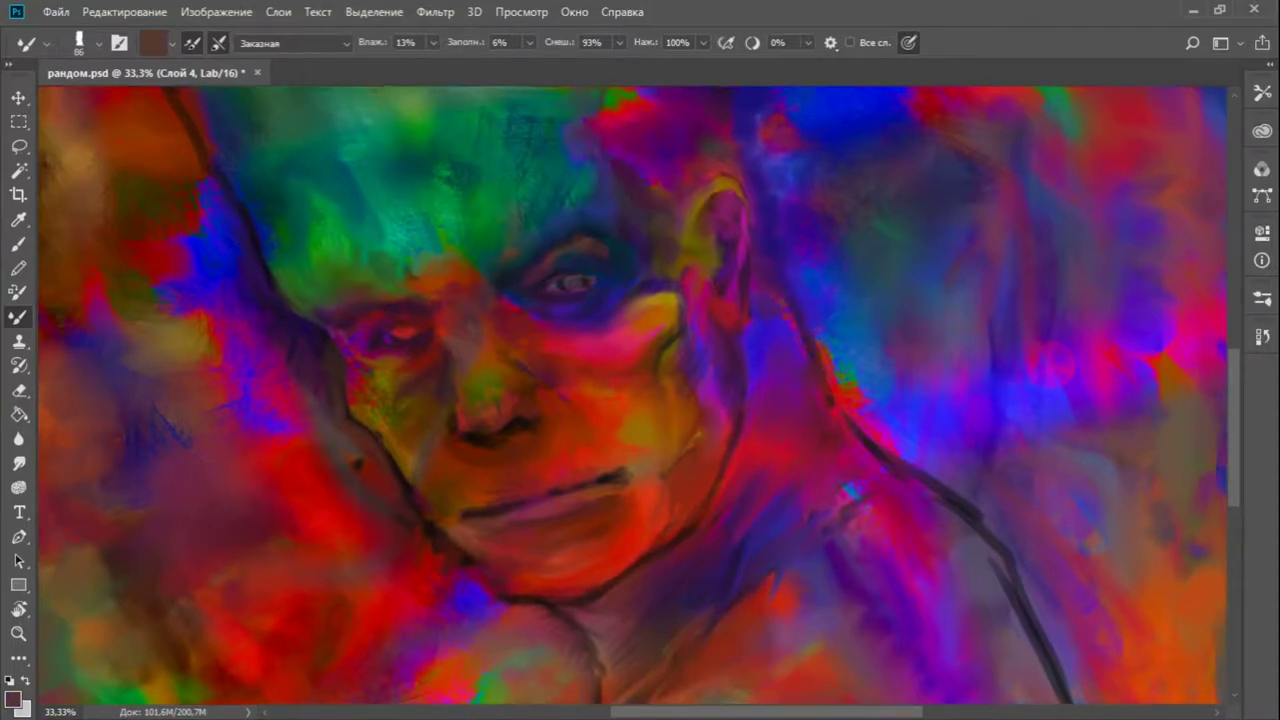
{"action": "scroll", "coordinate": [640, 400], "scroll_direction": "up", "scroll_amount": 2}
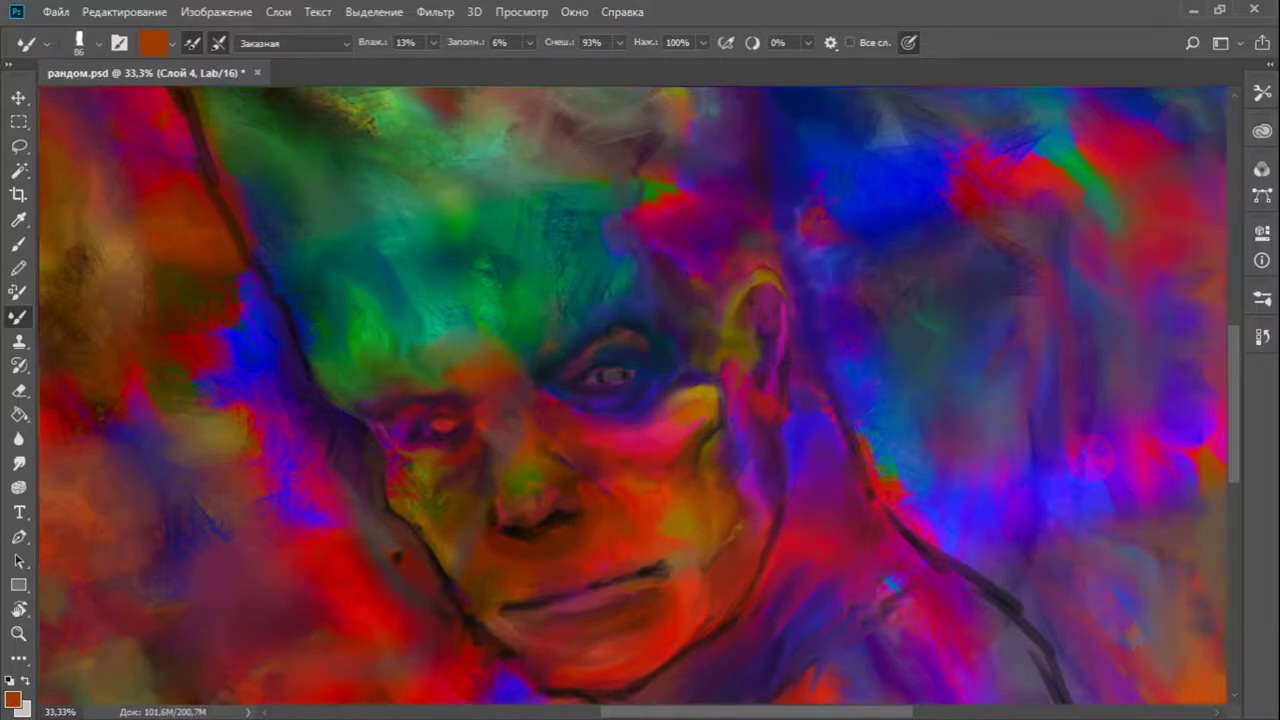
{"action": "left_click", "coordinate": [370, 287], "text": "alt"}
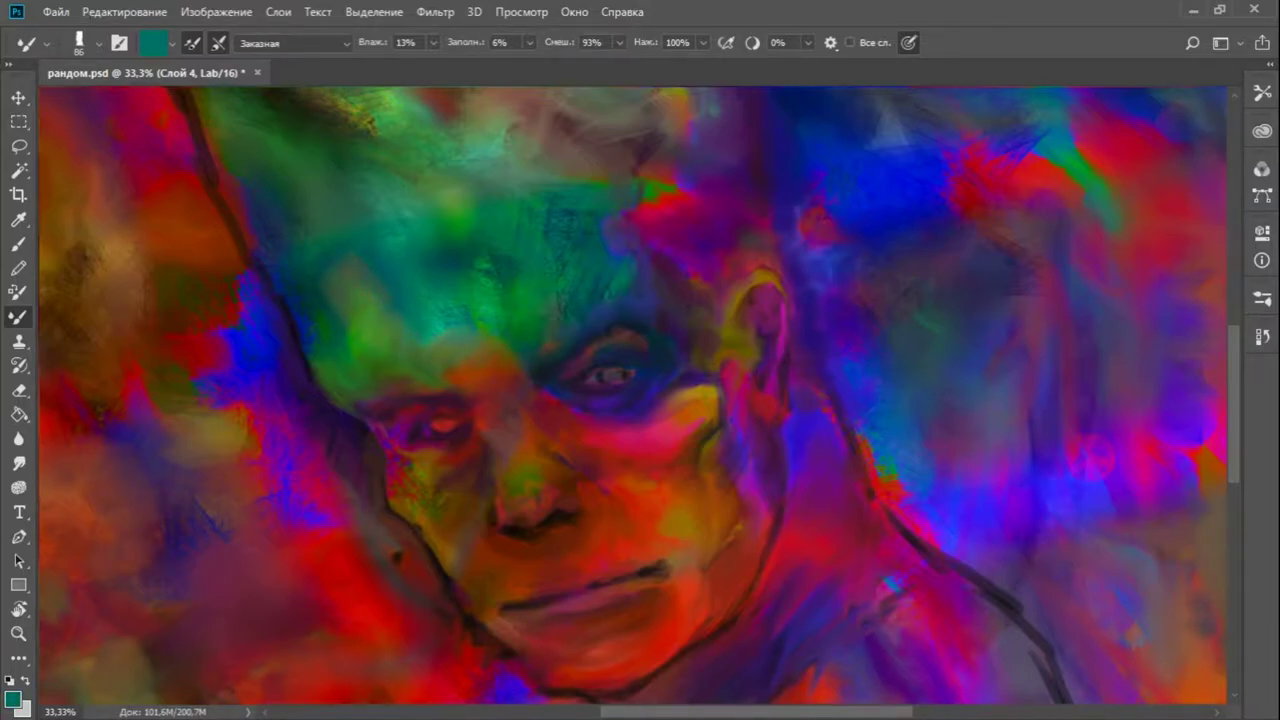
Check the whole painting and save the document
{"action": "key", "text": "ctrl+minus"}
{"action": "key", "text": "ctrl+minus"}
{"action": "key", "text": "ctrl+minus"}
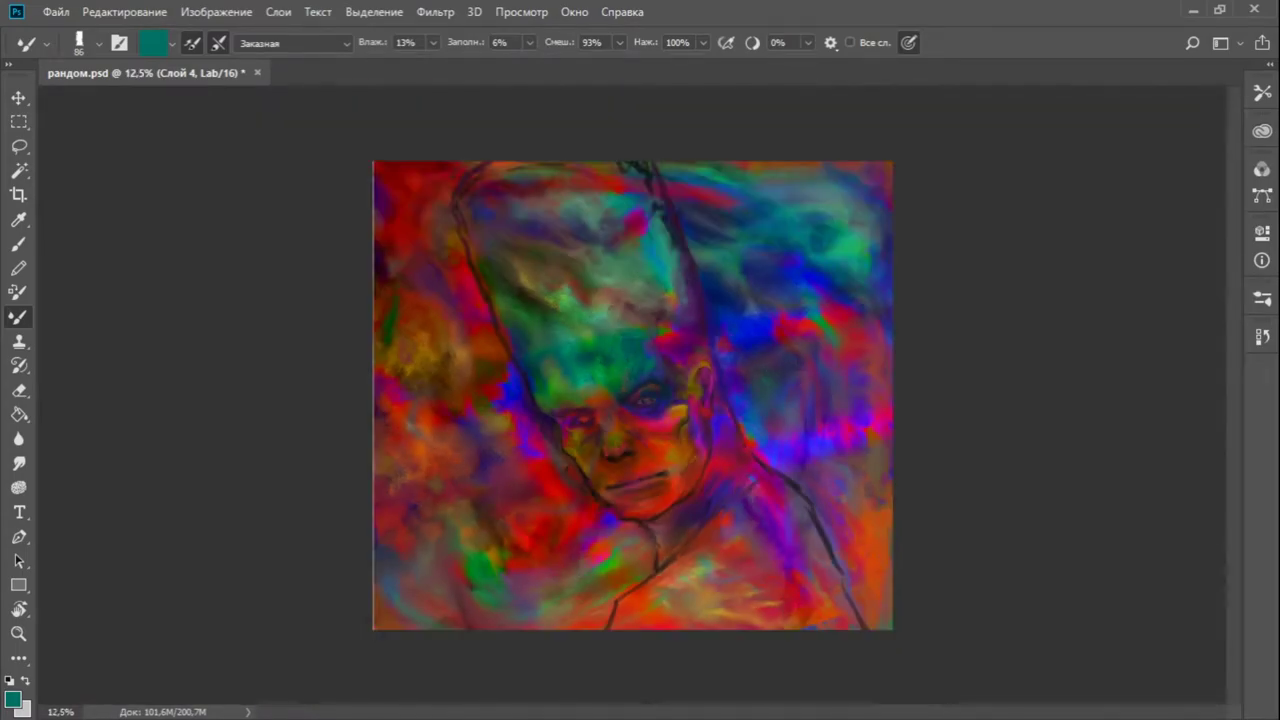
{"action": "key", "text": "ctrl+plus"}
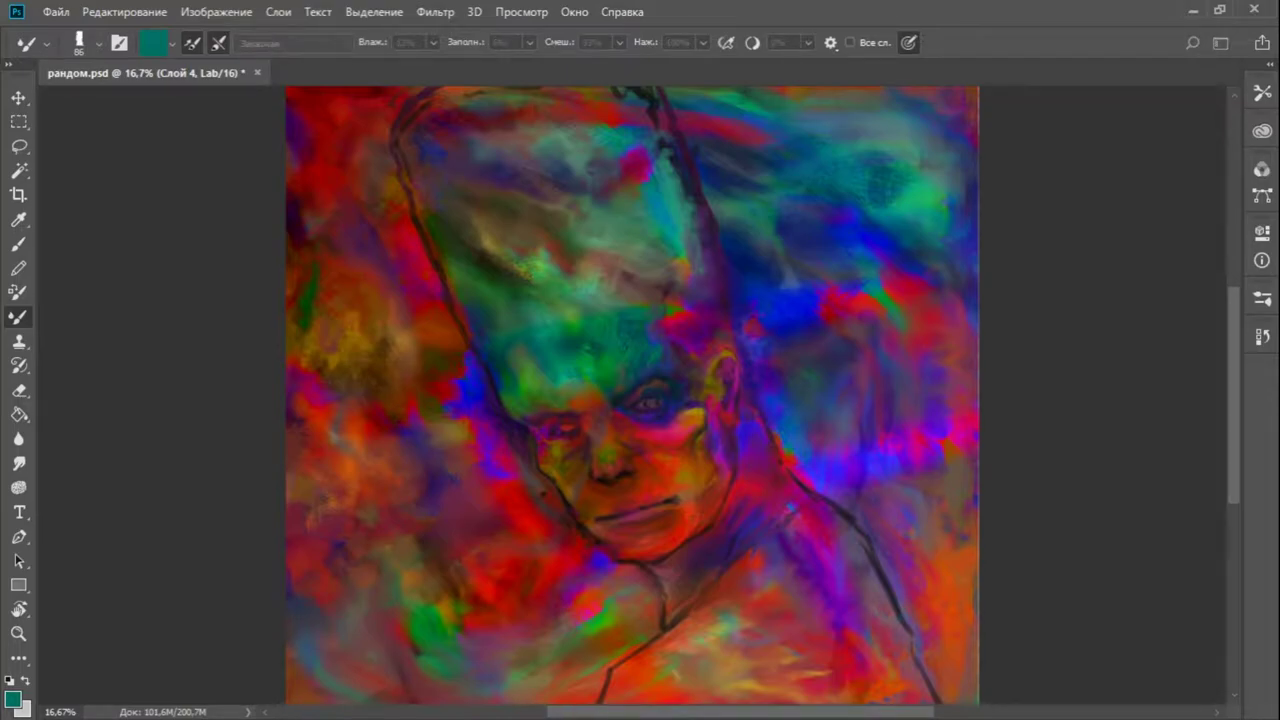
{"action": "key", "text": "ctrl+s"}
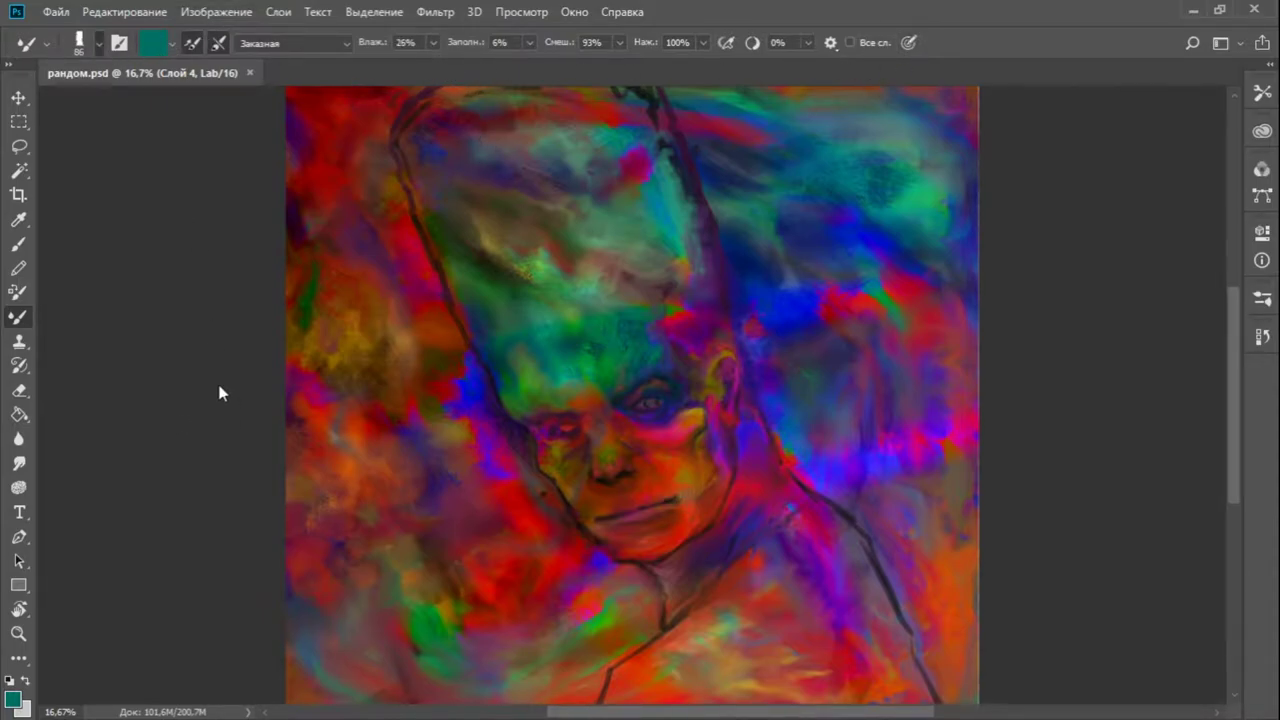
Soften the dark spot outside the far cheek contour with teal and sampled red, using brush size 80 and 26% wetness
{"action": "key", "text": "bracketleft"}
{"action": "scroll", "coordinate": [563, 494], "scroll_direction": "up", "scroll_amount": 3}
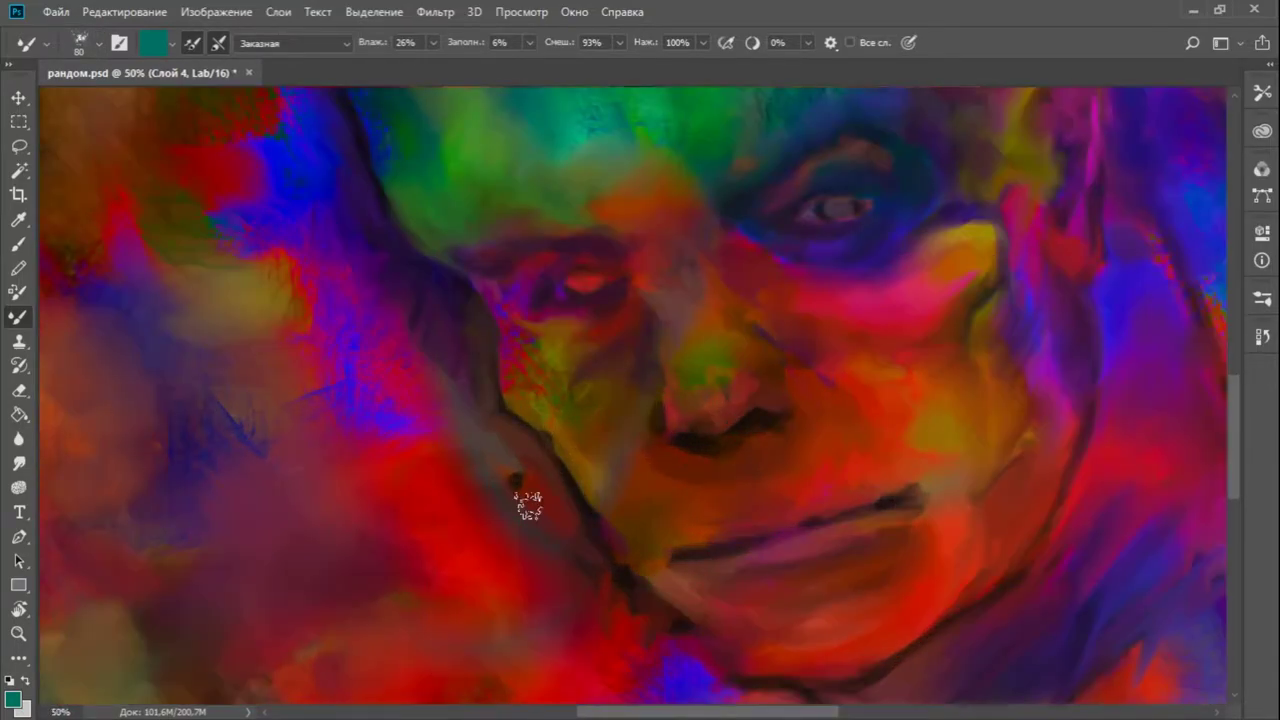
{"action": "mouse_move", "coordinate": [528, 505]}
{"action": "left_mouse_down"}
{"action": "mouse_move", "coordinate": [491, 472]}
{"action": "mouse_move", "coordinate": [517, 459]}
{"action": "mouse_move", "coordinate": [502, 502]}
{"action": "mouse_move", "coordinate": [479, 507]}
{"action": "mouse_move", "coordinate": [489, 598]}
{"action": "mouse_move", "coordinate": [490, 507]}
{"action": "mouse_move", "coordinate": [525, 392]}
{"action": "mouse_move", "coordinate": [483, 505]}
{"action": "left_mouse_up"}
{"action": "left_click", "coordinate": [481, 505], "text": "alt"}
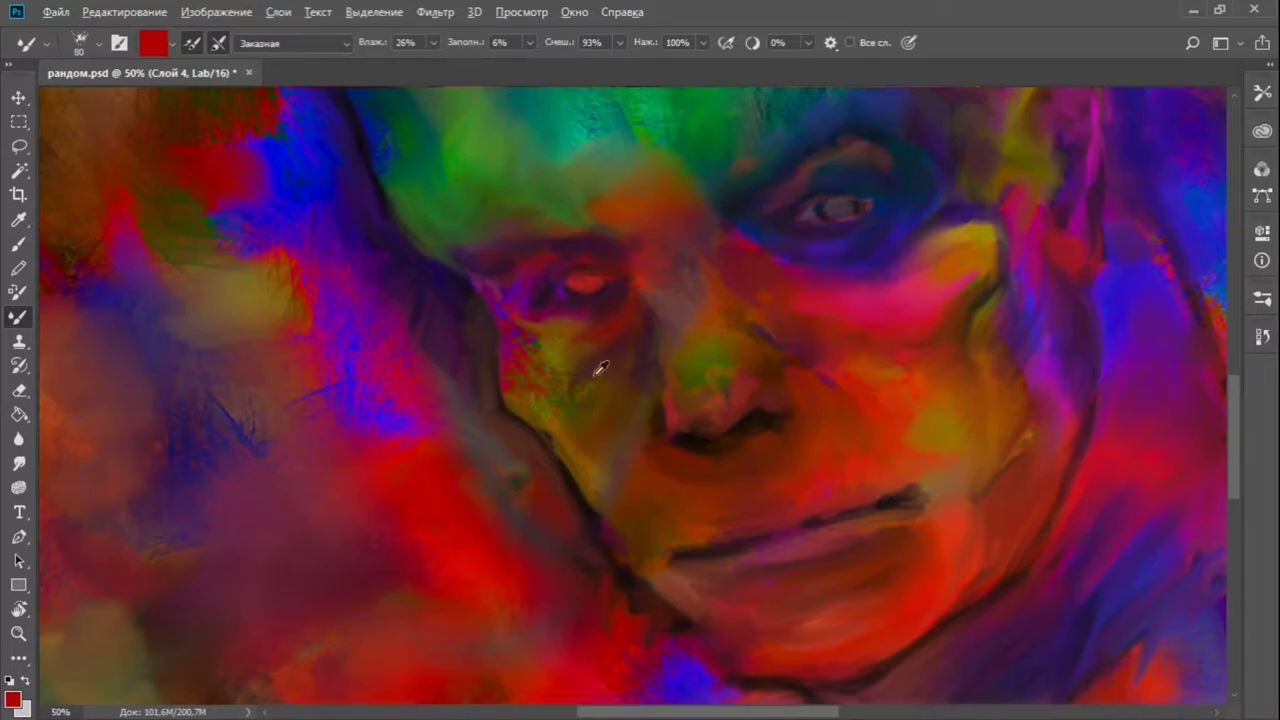
{"action": "left_click", "coordinate": [586, 466], "text": "alt"}
Blend the black strokes at the headpiece's upper corner with sampled grey-green and dark purple, using a size 70 brush
{"action": "left_click_drag", "start_coordinate": [586, 466], "coordinate": [415, 549]}
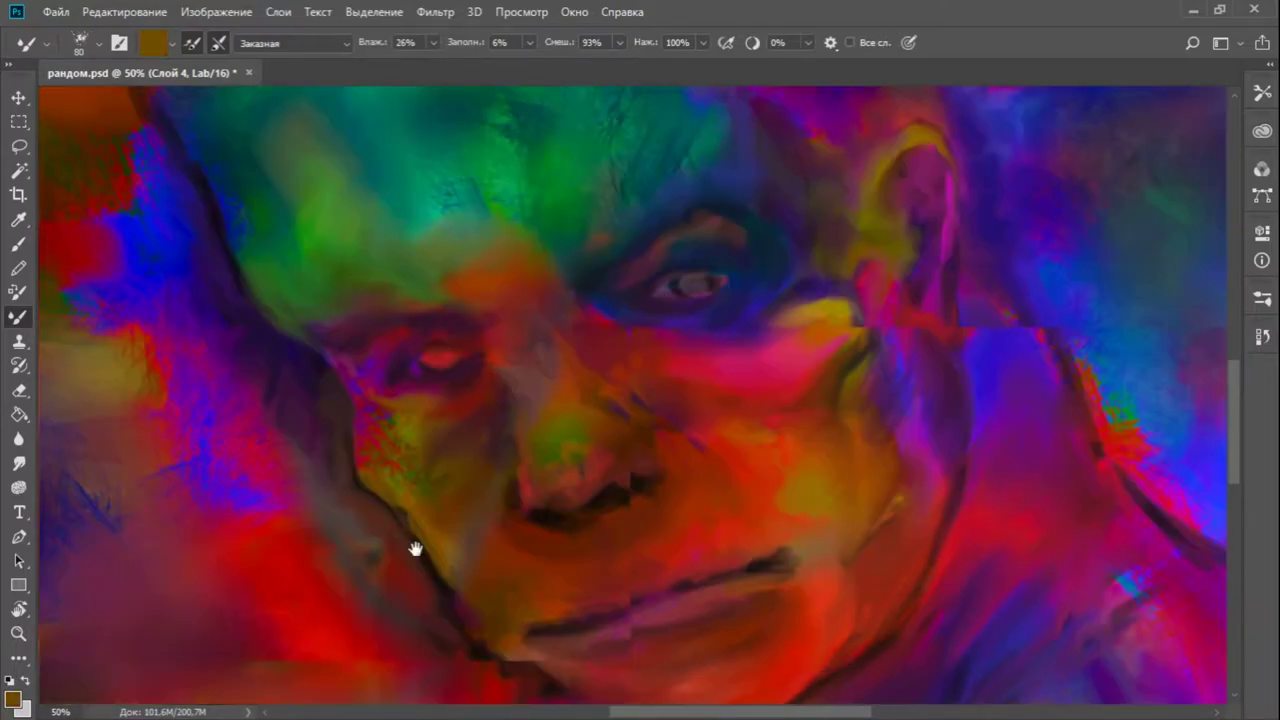
{"action": "left_click_drag", "start_coordinate": [480, 423], "coordinate": [570, 567]}
{"action": "scroll", "coordinate": [570, 567], "scroll_direction": "up", "scroll_amount": 5}
{"action": "left_click", "coordinate": [563, 332], "text": "alt"}
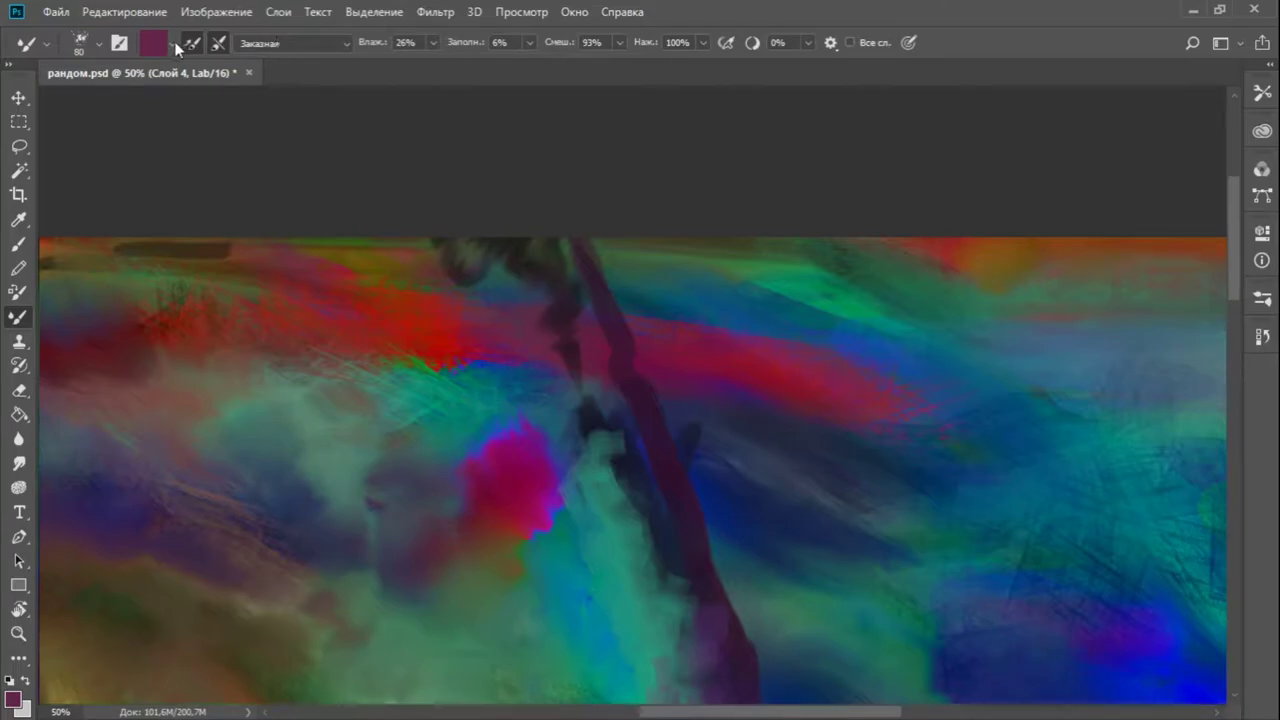
{"action": "key", "text": "period"}
{"action": "left_click", "coordinate": [488, 276], "text": "alt"}
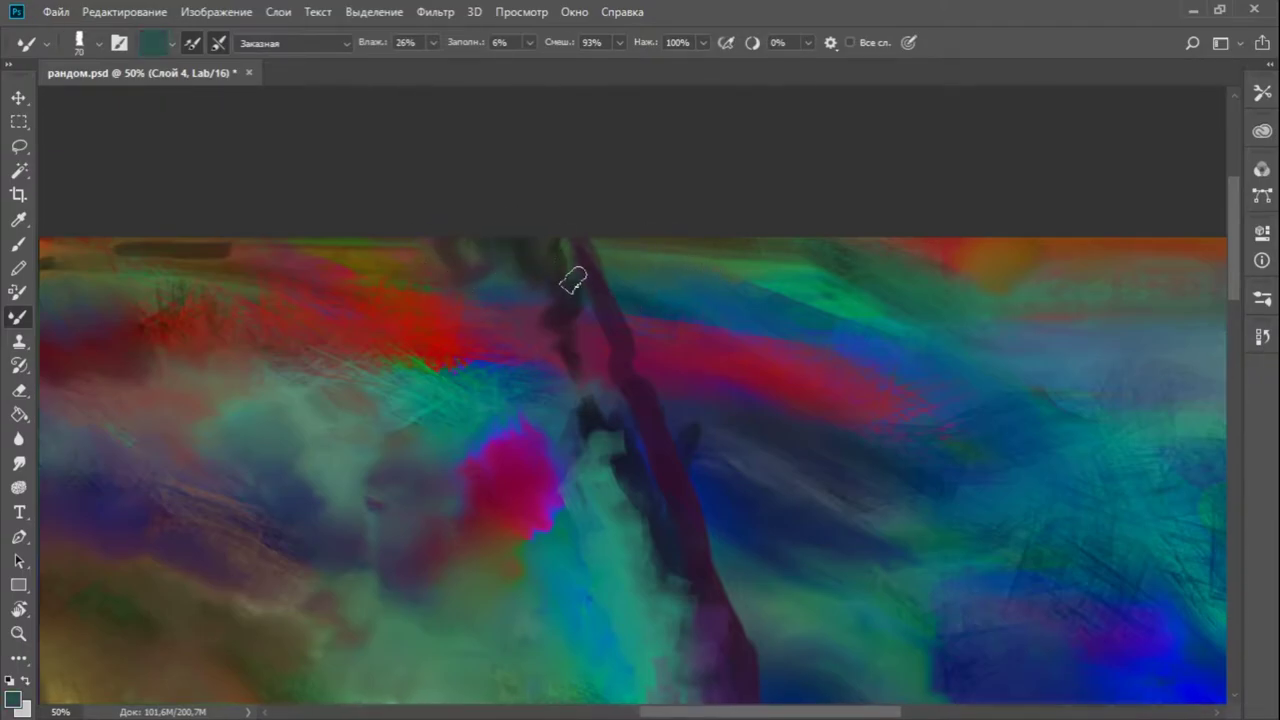
{"action": "left_click", "coordinate": [603, 325], "text": "alt"}
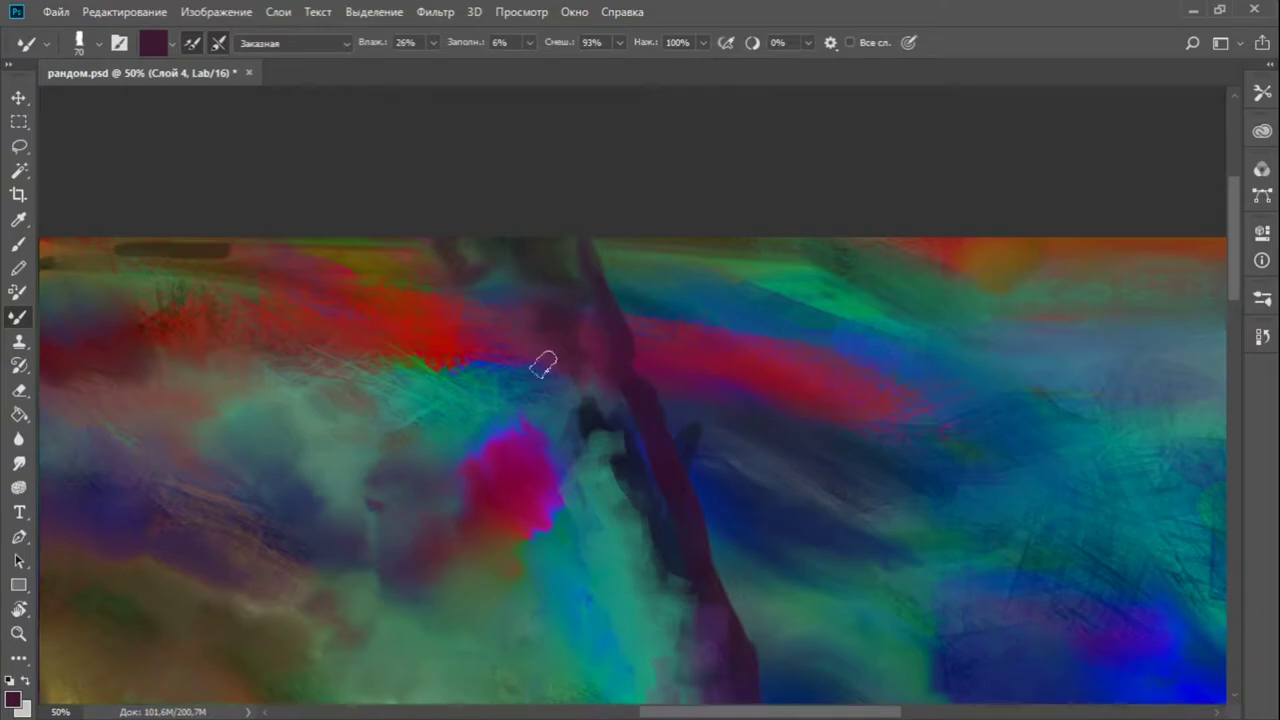
Blend the dark strokes inside the headpiece's edge with teal and soften the rim of the magenta patch with purple
{"action": "left_click", "coordinate": [605, 440], "text": "alt"}
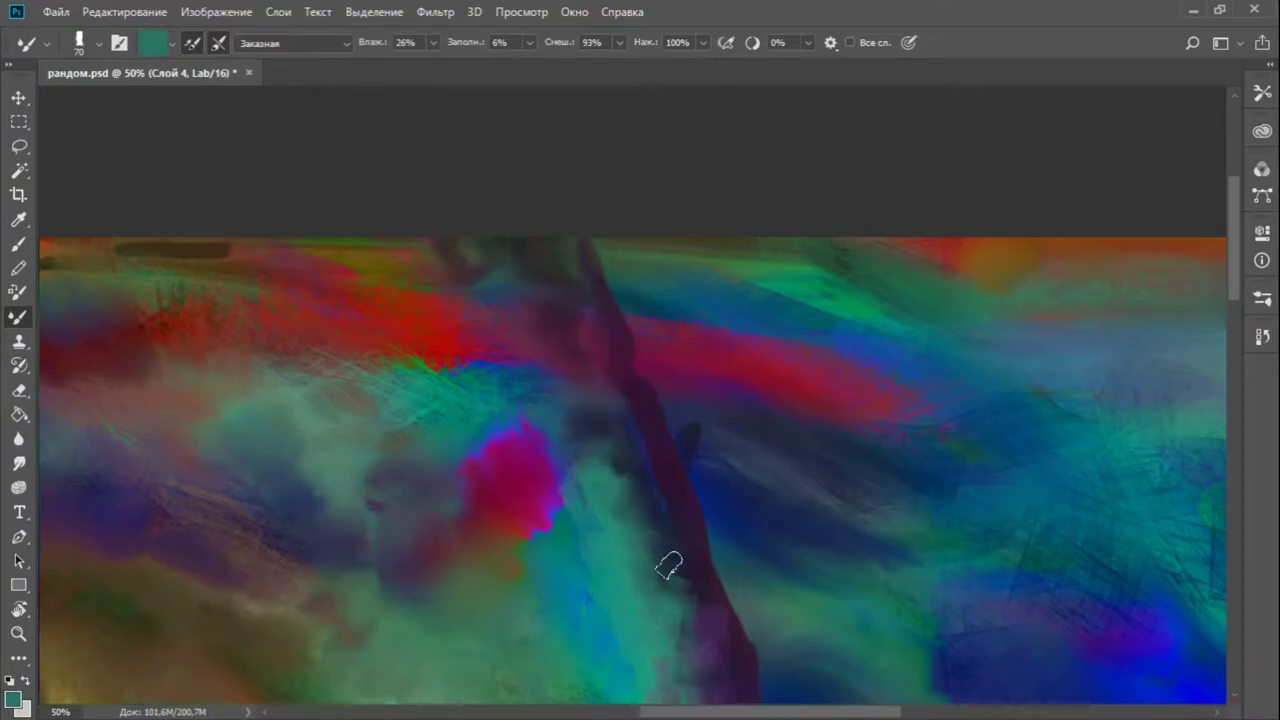
{"action": "left_click", "coordinate": [551, 499], "text": "alt"}
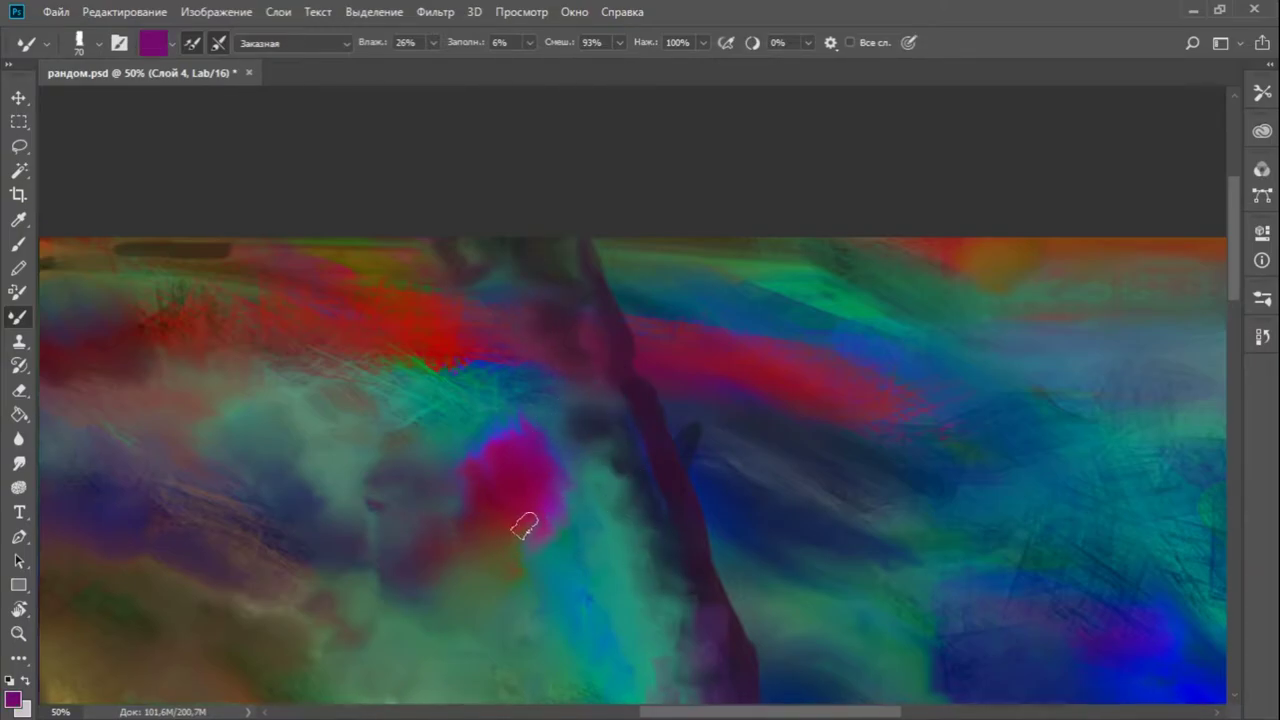
{"action": "left_click", "coordinate": [636, 428], "text": "alt"}
Soften both sides of the headpiece's purple edge, blending the dark spur and inner strokes with sampled purple and teal
{"action": "scroll", "coordinate": [596, 244], "scroll_direction": "down", "scroll_amount": 4}
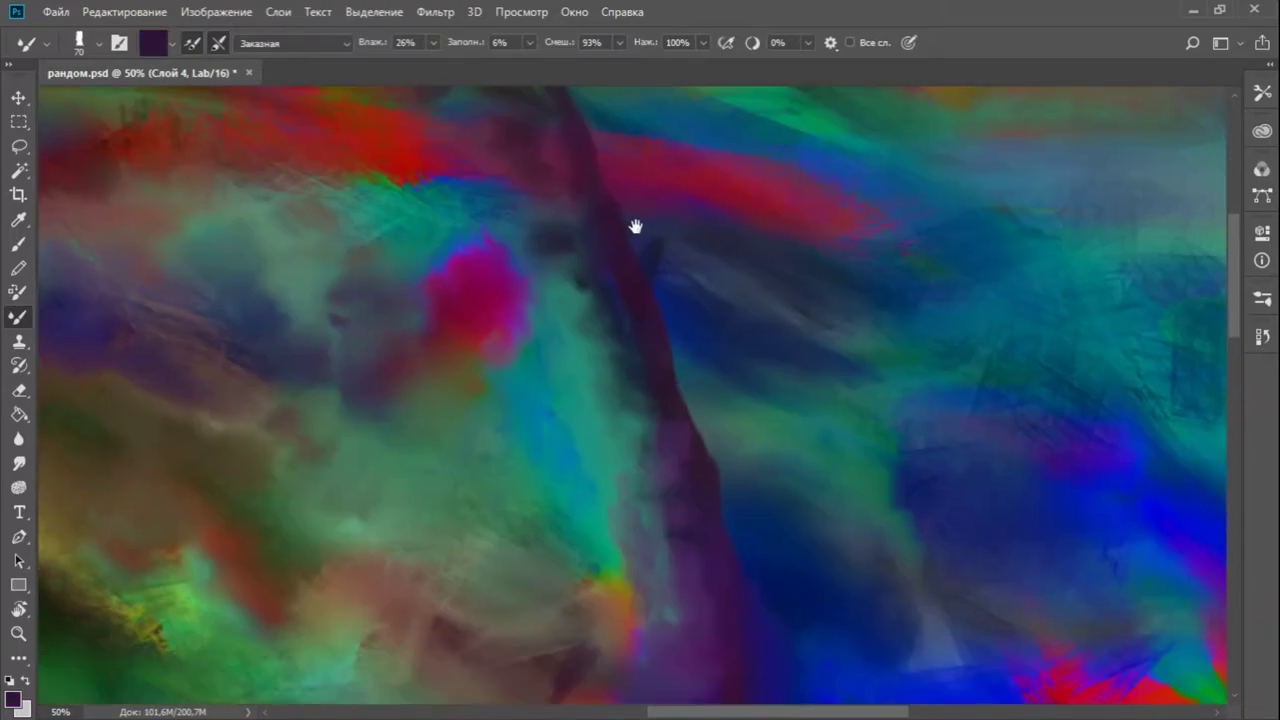
{"action": "left_click", "coordinate": [668, 262], "text": "alt"}
{"action": "left_click", "coordinate": [631, 314], "text": "alt"}
{"action": "left_click", "coordinate": [626, 354], "text": "alt"}
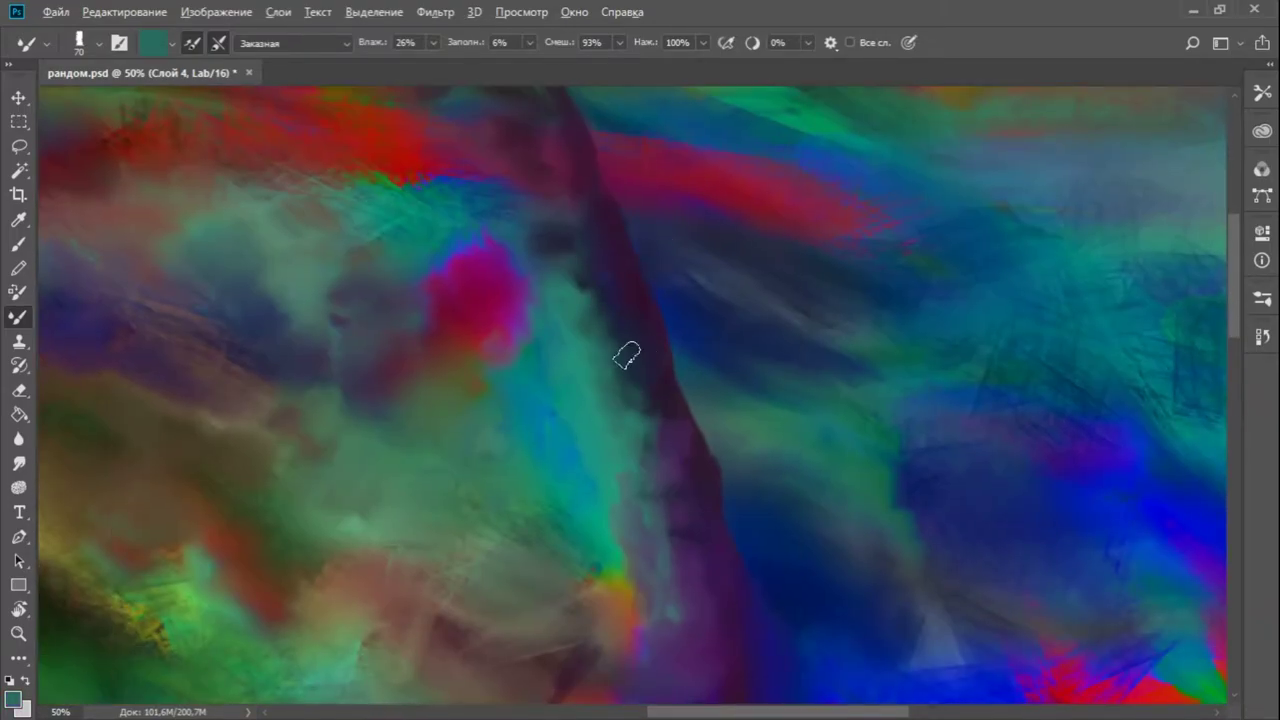
{"action": "left_click", "coordinate": [648, 426], "text": "alt"}
Blend the cheek, jaw and yellow cheekbone highlight with sampled red, brown, olive, orange and blue tones
{"action": "mouse_move", "coordinate": [620, 430]}
{"action": "left_mouse_down"}
{"action": "mouse_move", "coordinate": [686, 463]}
{"action": "mouse_move", "coordinate": [603, 543]}
{"action": "mouse_move", "coordinate": [673, 572]}
{"action": "mouse_move", "coordinate": [571, 209]}
{"action": "mouse_move", "coordinate": [529, 297]}
{"action": "mouse_move", "coordinate": [566, 311]}
{"action": "left_mouse_up"}
{"action": "left_click", "coordinate": [549, 399], "text": "alt"}
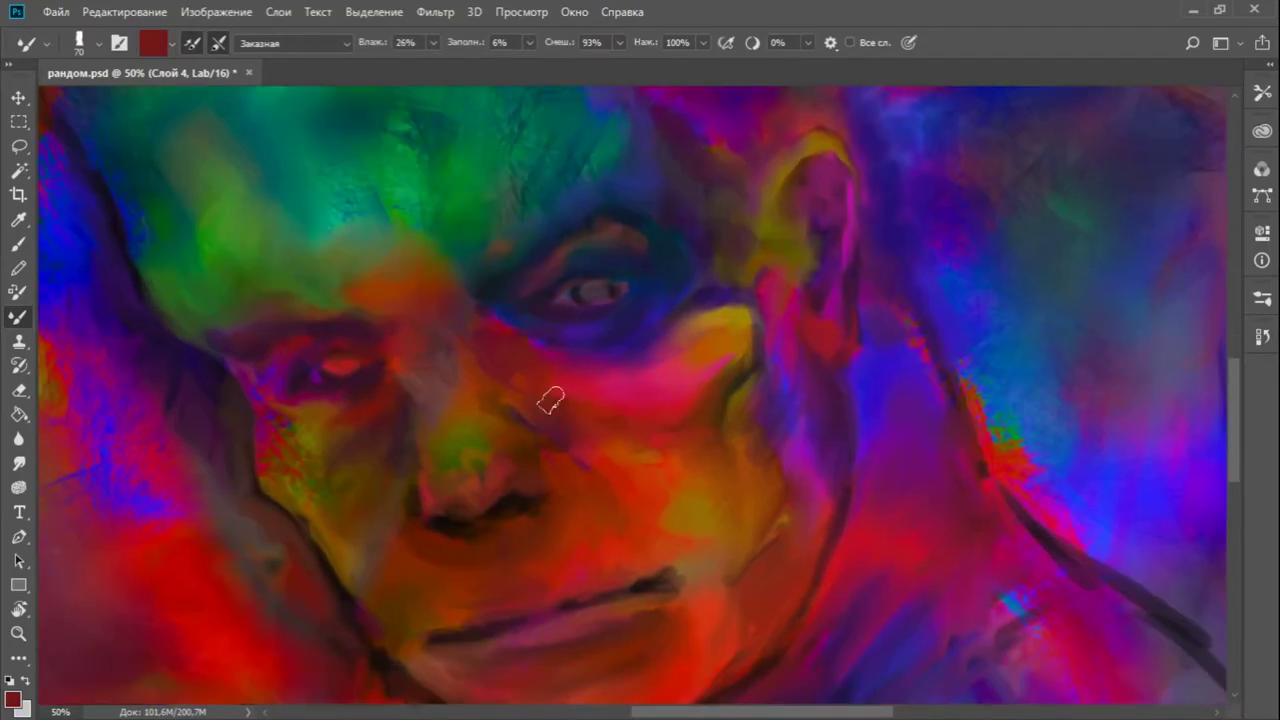
{"action": "left_click", "coordinate": [716, 375], "text": "alt"}
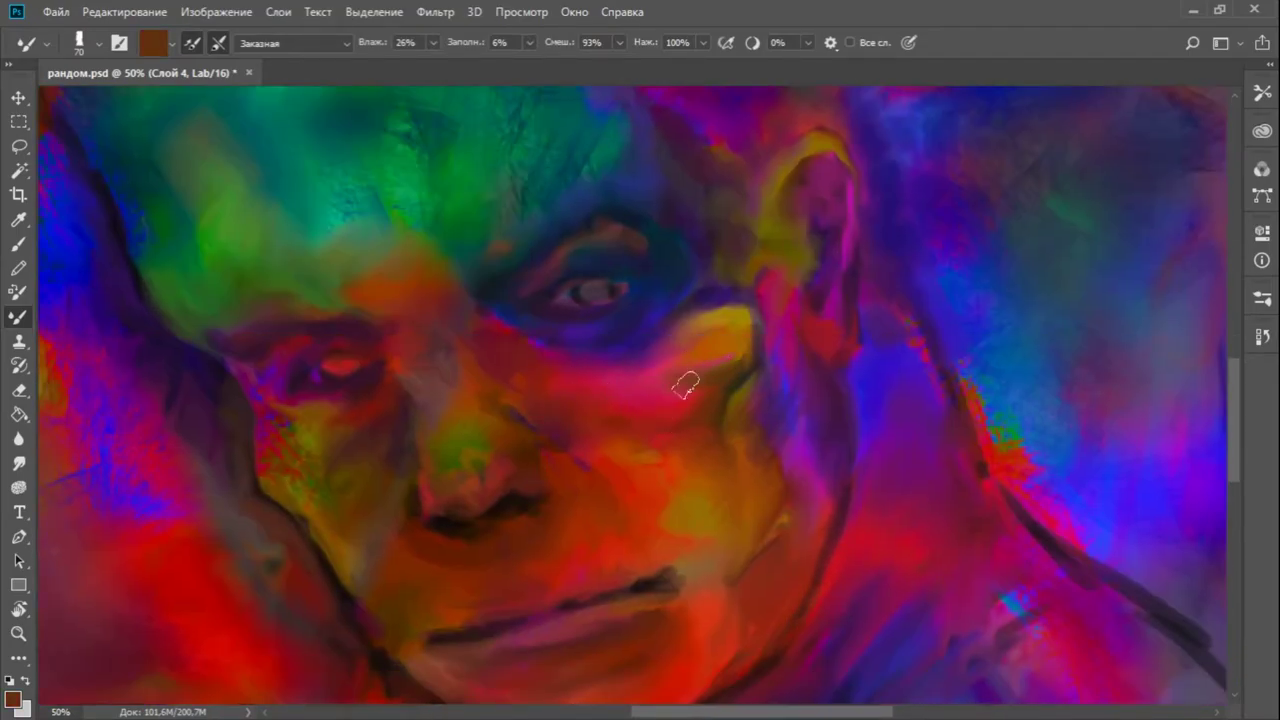
{"action": "left_click", "coordinate": [728, 400], "text": "alt"}
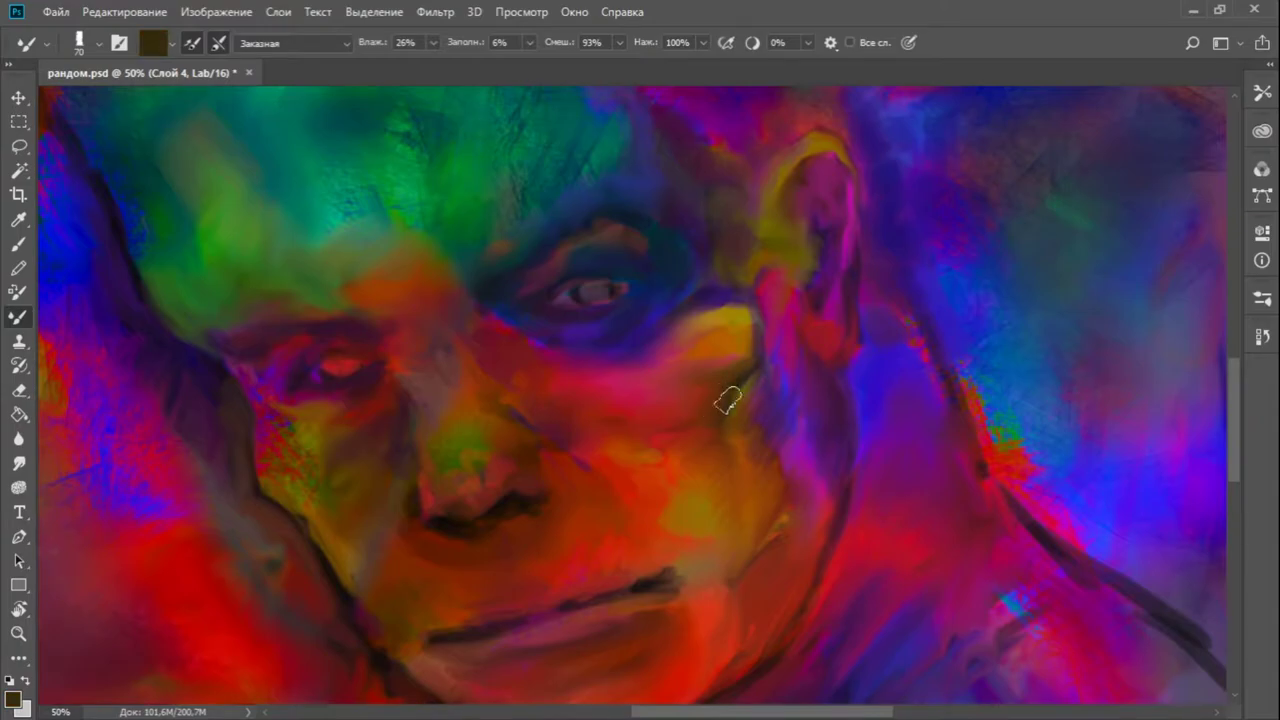
{"action": "left_click", "coordinate": [770, 468], "text": "alt"}
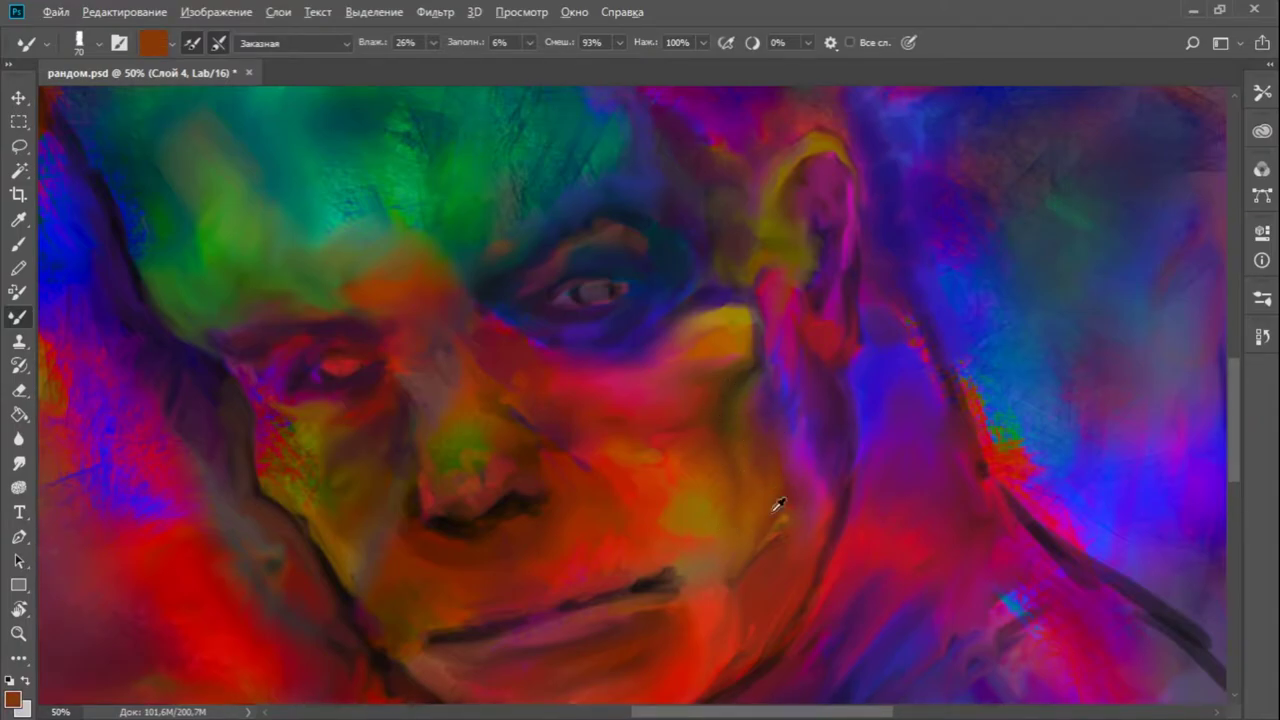
{"action": "left_click", "coordinate": [643, 497], "text": "alt"}
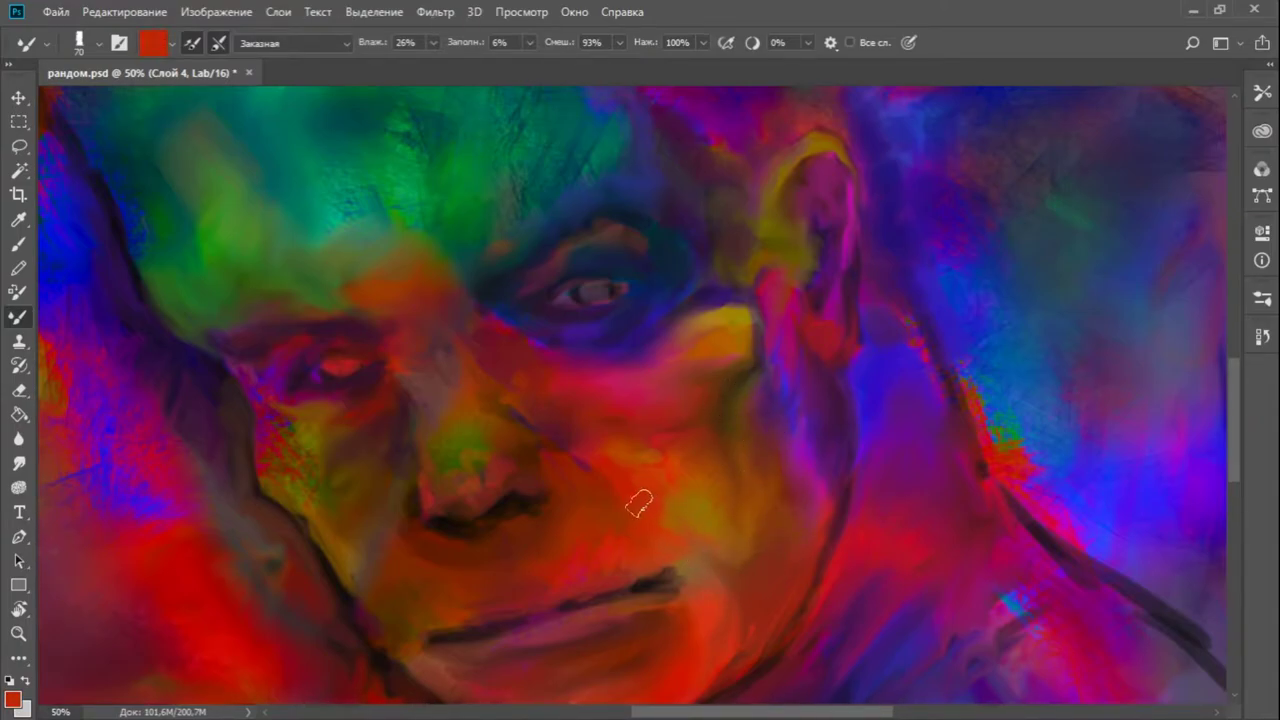
{"action": "left_click_drag", "start_coordinate": [752, 325], "coordinate": [684, 318]}
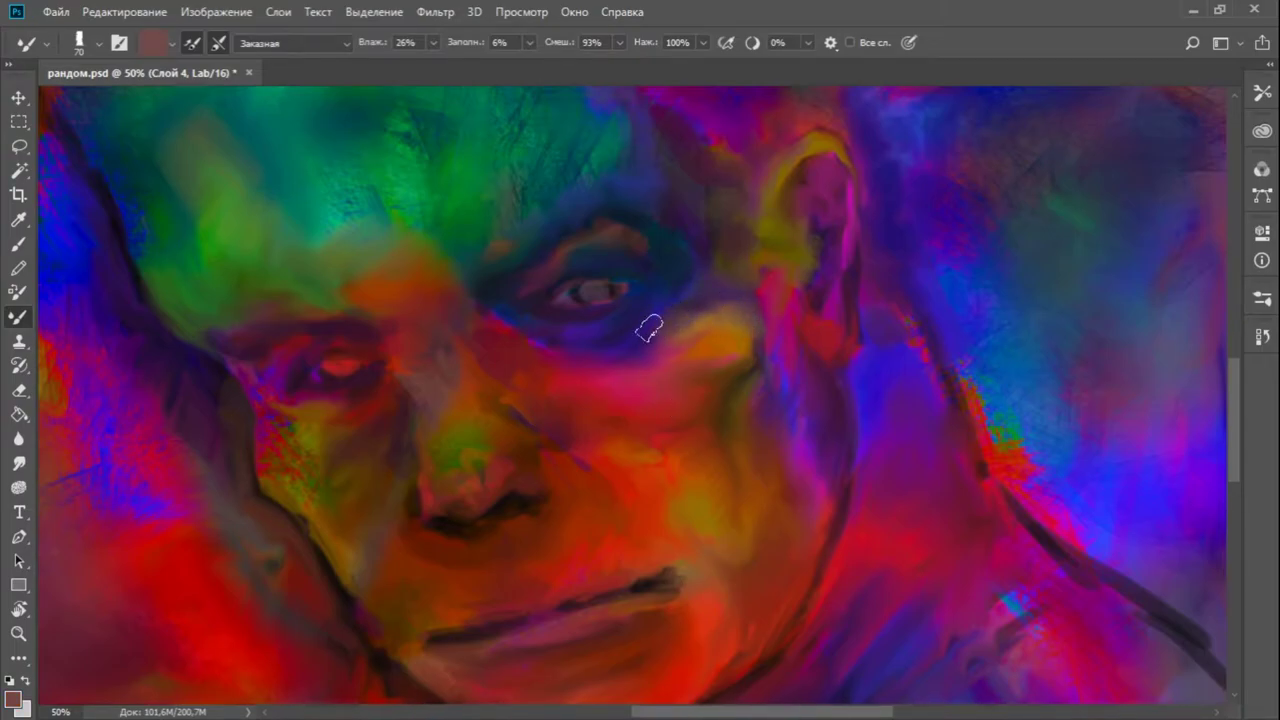
{"action": "left_click", "coordinate": [672, 298], "text": "alt"}
Soften the inner corner of the smaller eye with sampled dark red and the mouth line with red
{"action": "left_click_drag", "start_coordinate": [759, 219], "coordinate": [759, 144]}
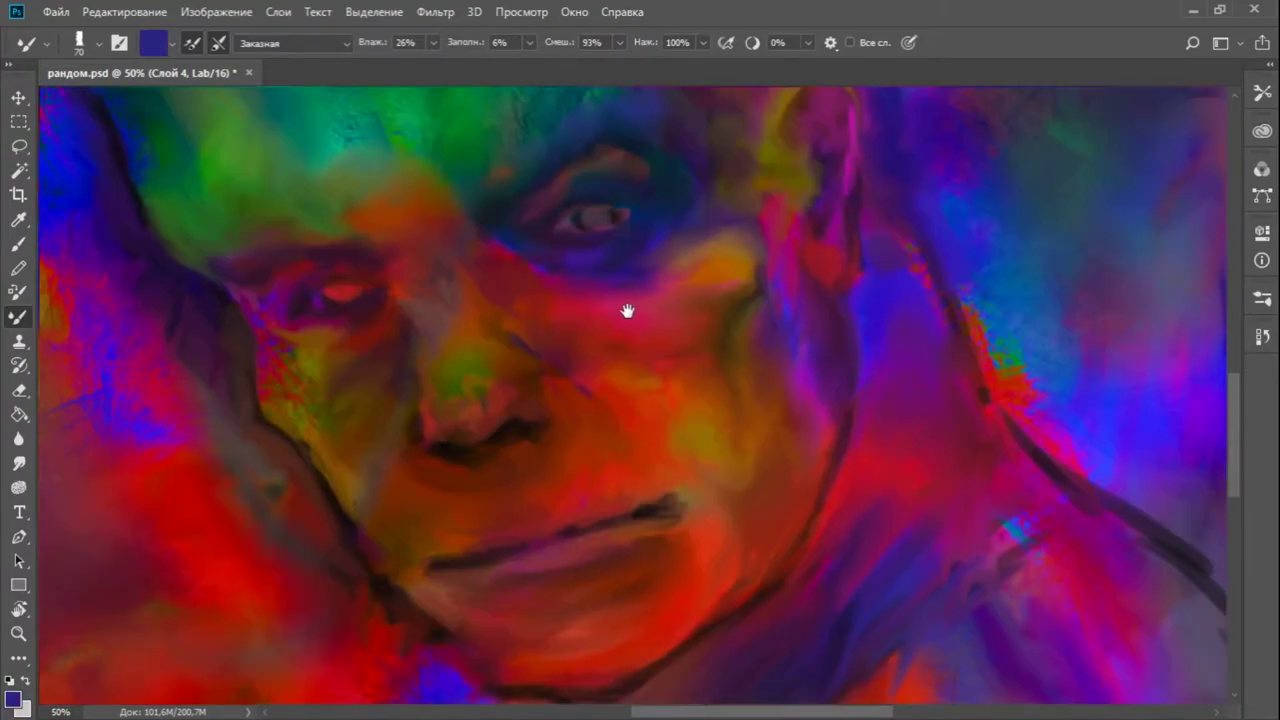
{"action": "left_click", "coordinate": [385, 298], "text": "alt"}
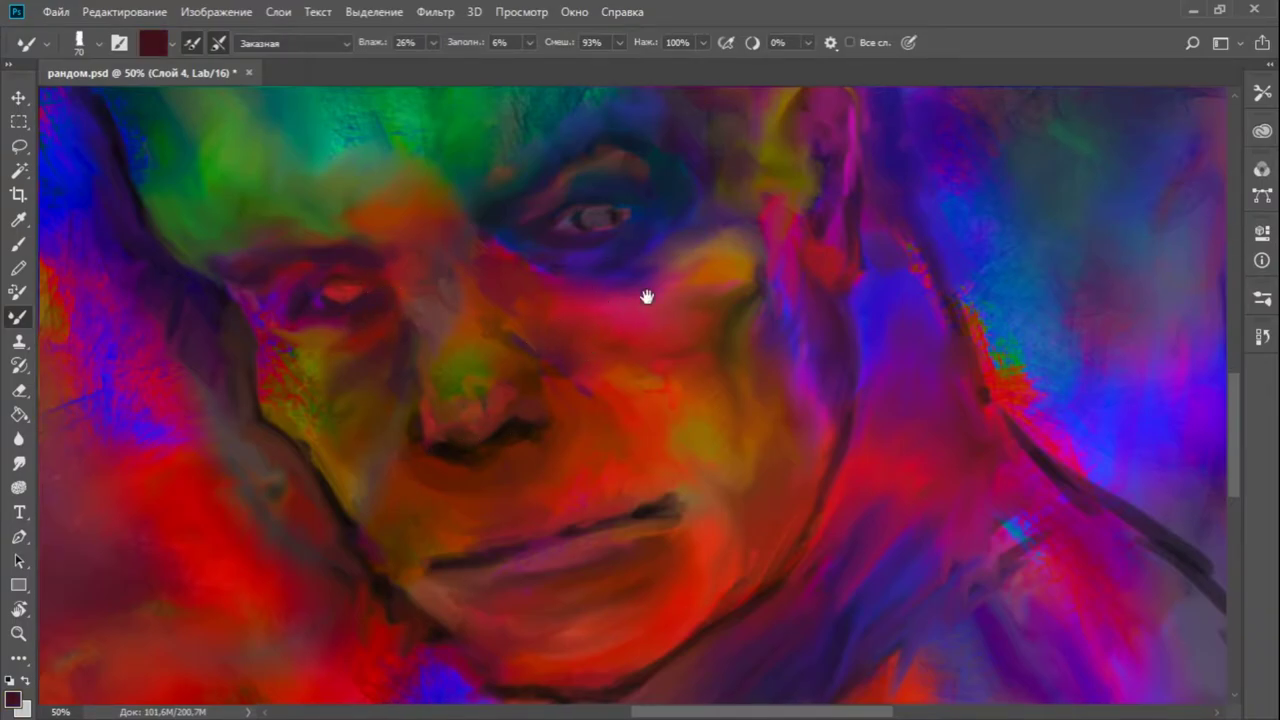
{"action": "left_click_drag", "start_coordinate": [646, 294], "coordinate": [591, 236]}
{"action": "left_click", "coordinate": [495, 460], "text": "alt"}
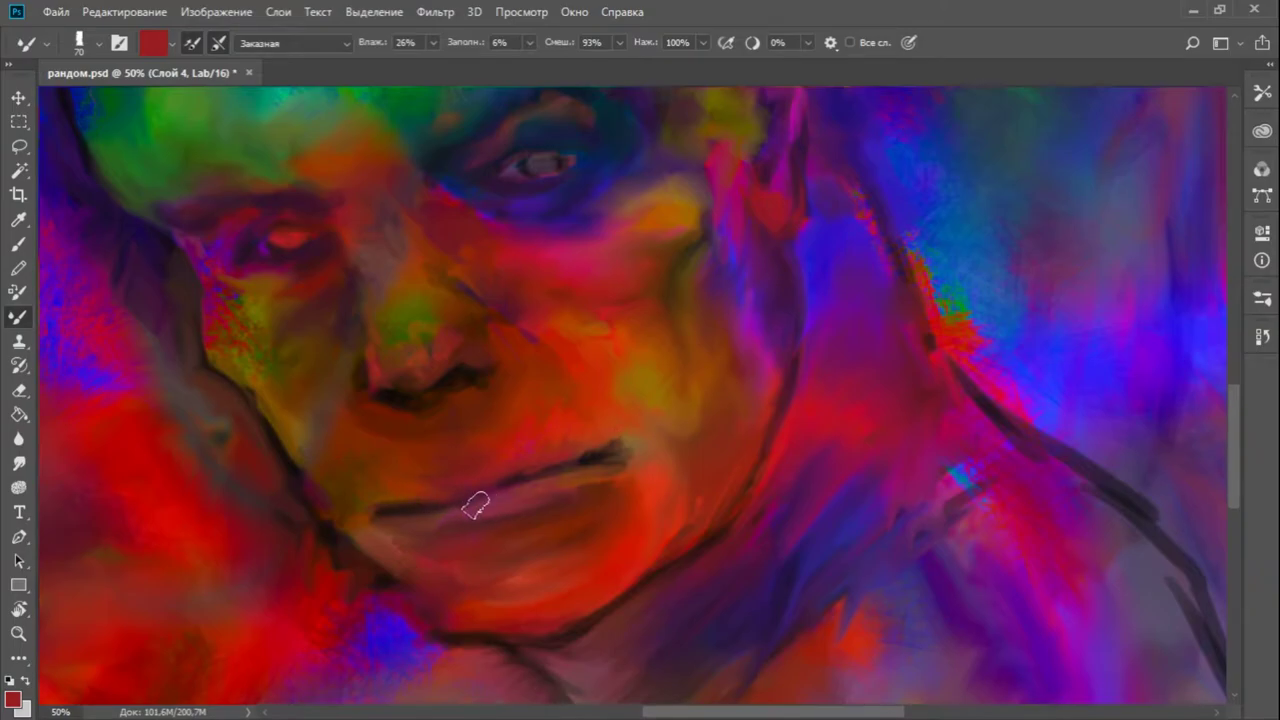
Blend the dark area outside the temple and far cheek into the background with sampled dark purple tones
{"action": "left_click_drag", "start_coordinate": [663, 417], "coordinate": [749, 474]}
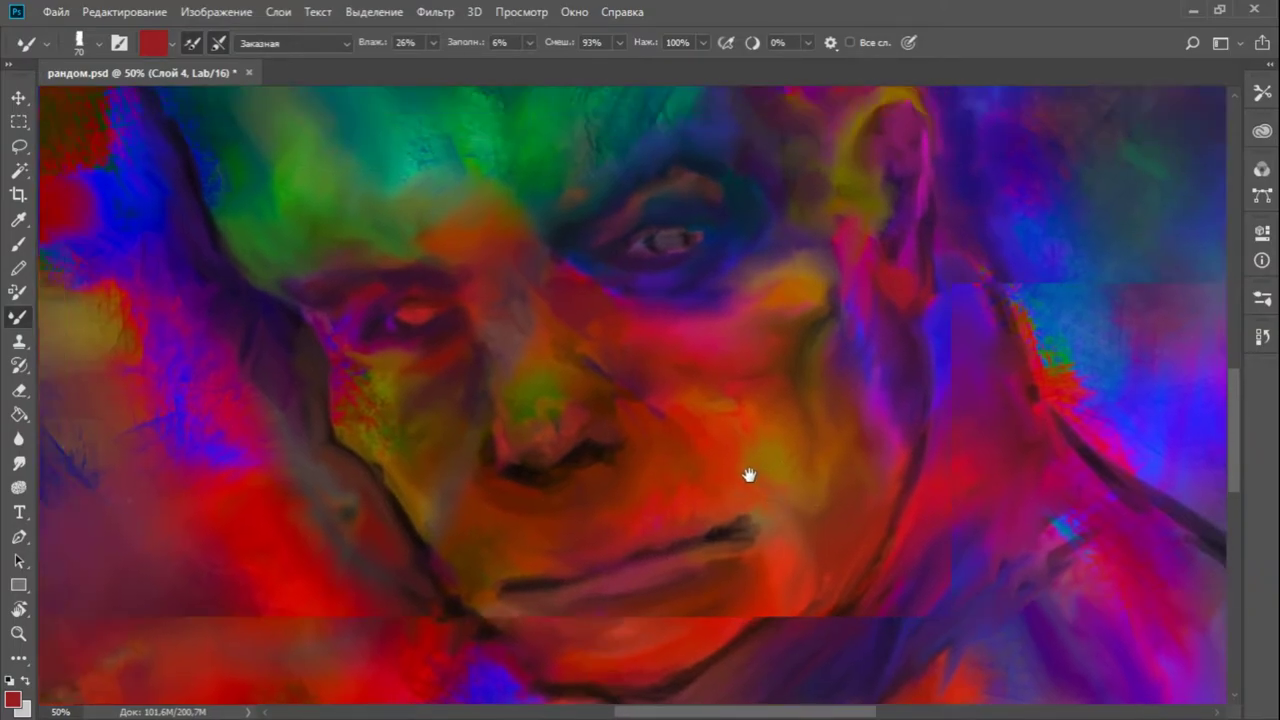
{"action": "left_click", "coordinate": [265, 385], "text": "alt"}
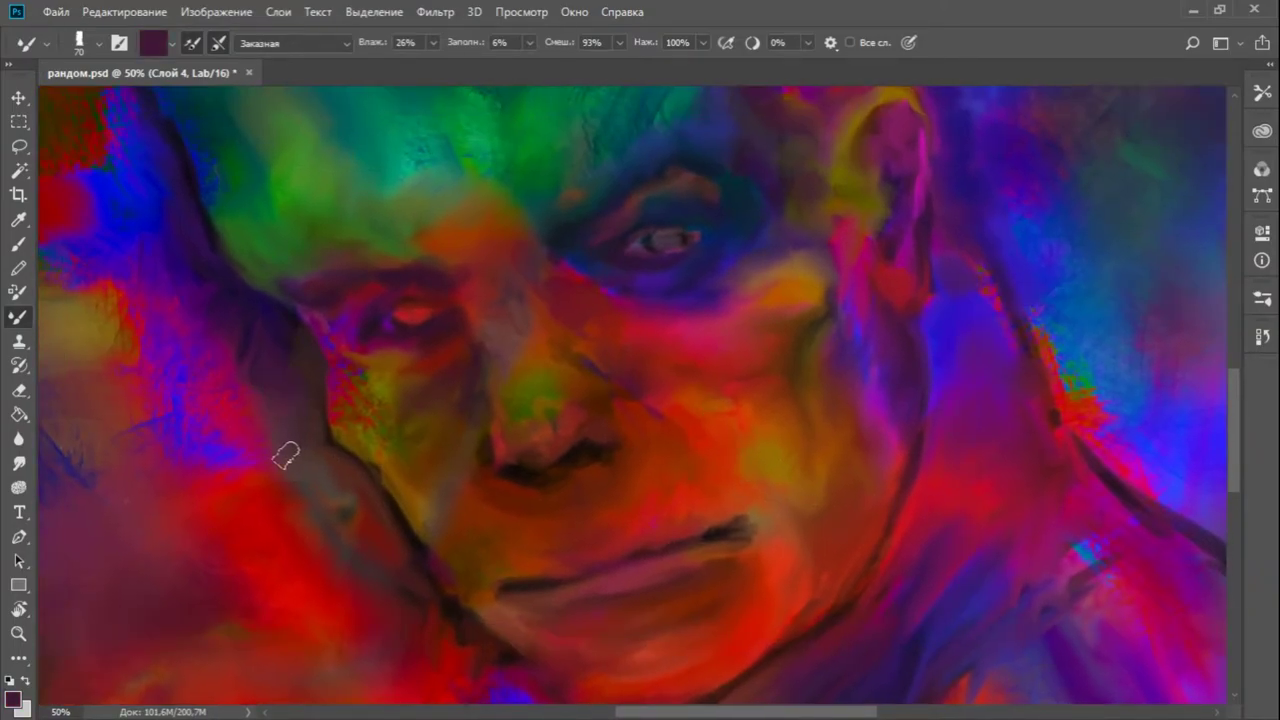
{"action": "left_click", "coordinate": [265, 340], "text": "alt"}
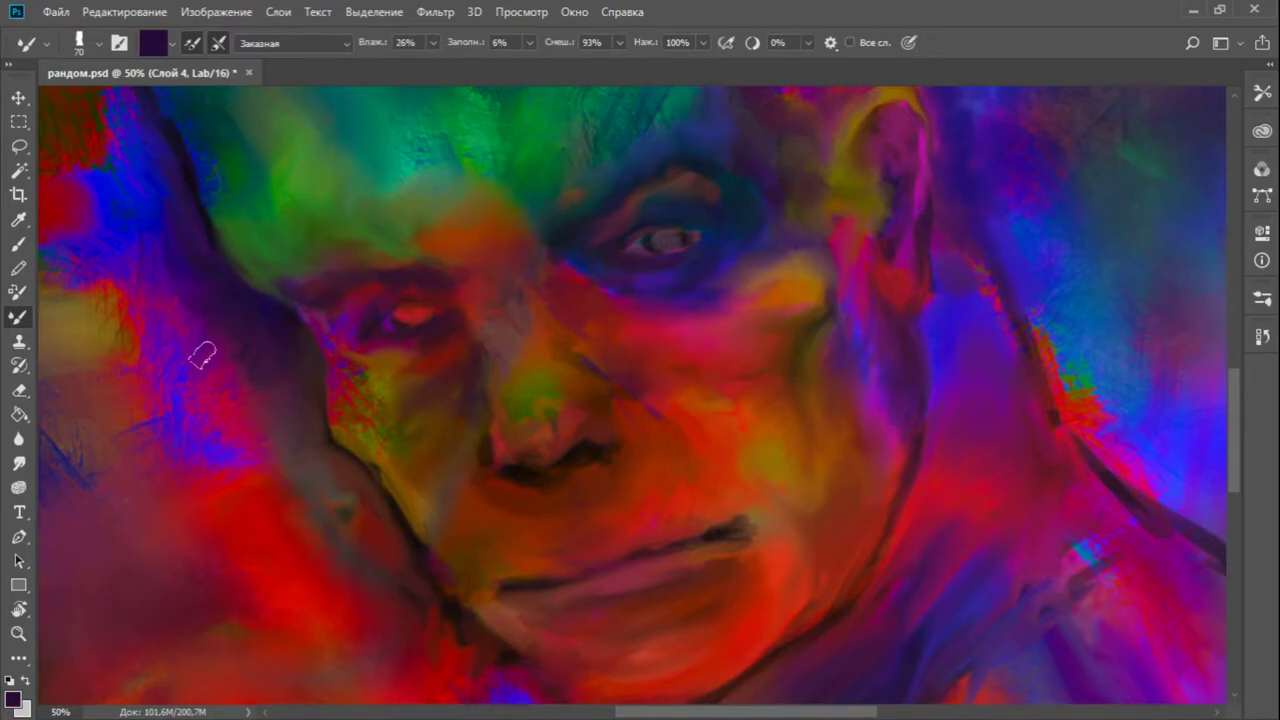
Blend the dark contour from the temple up the headpiece's red side into the background with sampled blue, orange-brown and red
{"action": "left_click_drag", "start_coordinate": [155, 269], "coordinate": [295, 439]}
{"action": "left_click", "coordinate": [290, 402], "text": "alt"}
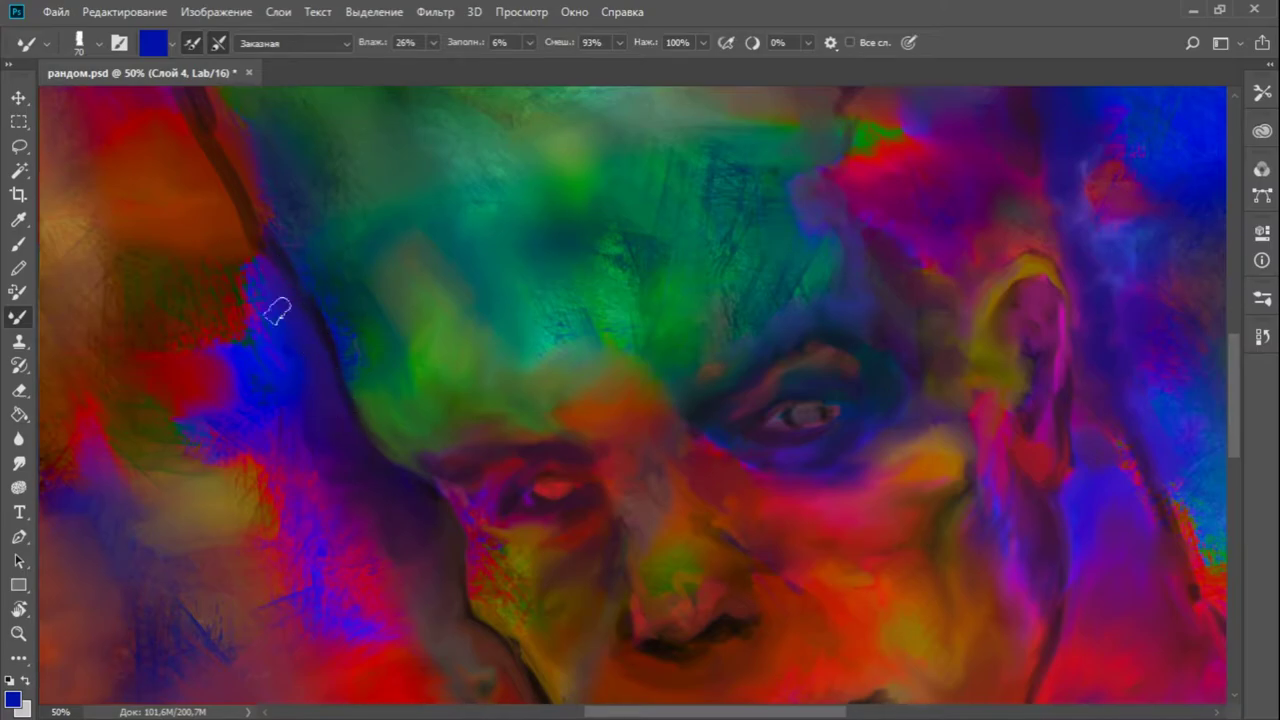
{"action": "left_click_drag", "start_coordinate": [320, 394], "coordinate": [395, 428]}
{"action": "left_click", "coordinate": [337, 406], "text": "alt"}
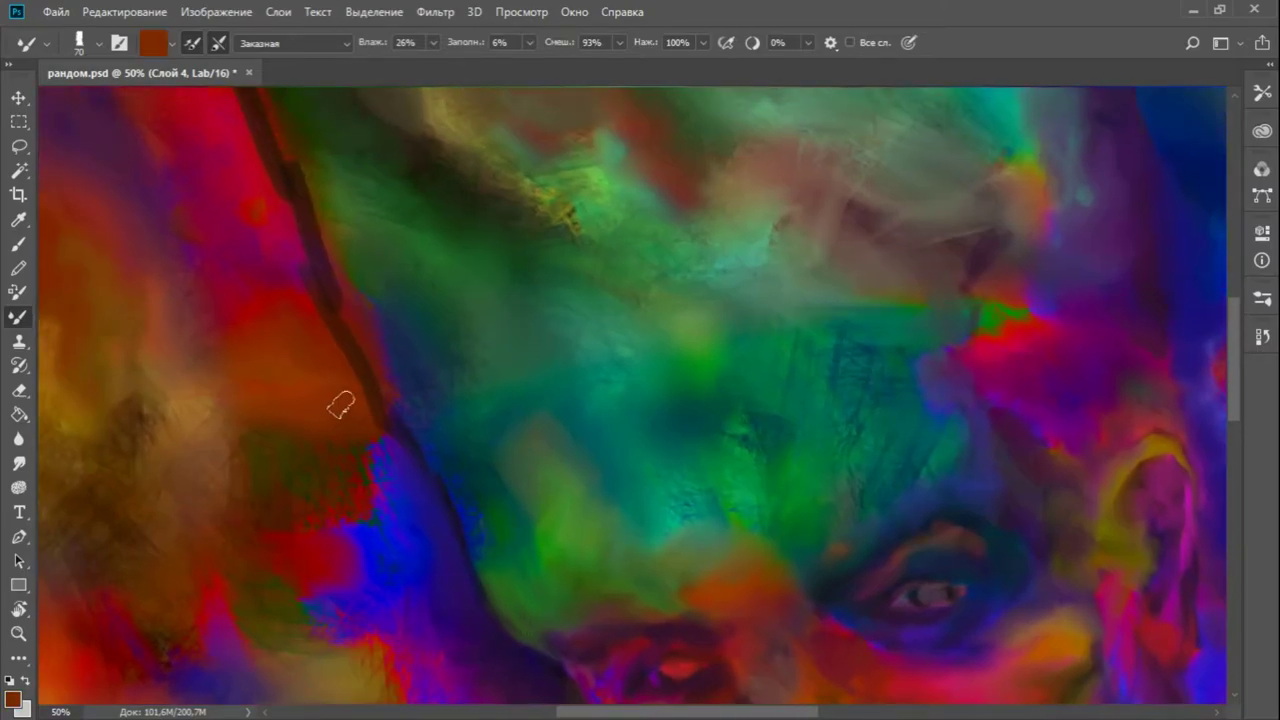
{"action": "left_click", "coordinate": [300, 290], "text": "alt"}
{"action": "left_click_drag", "start_coordinate": [308, 315], "coordinate": [366, 429]}
{"action": "left_click", "coordinate": [370, 400], "text": "alt"}
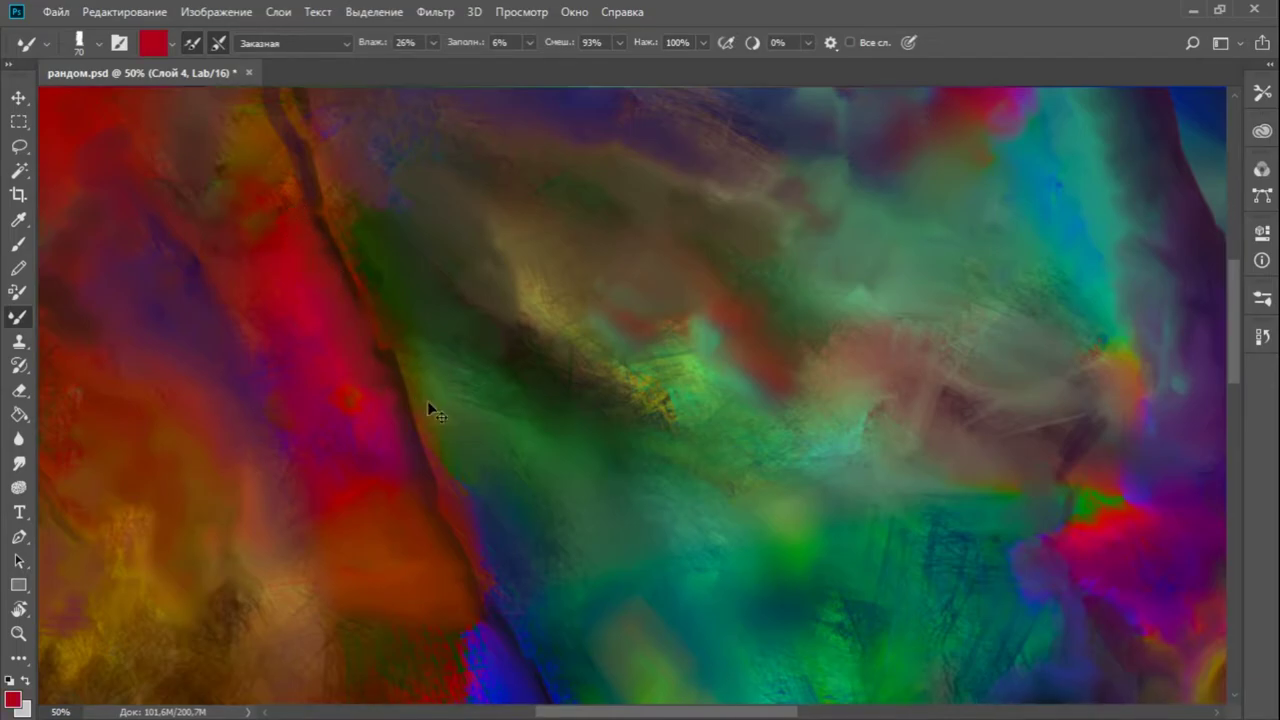
Blend the lower lip and the contour of the far cheek and jaw with sampled brown, purple and dark red tones
{"action": "key", "text": "ctrl+minus"}
{"action": "key", "text": "ctrl+minus"}
{"action": "mouse_move", "coordinate": [766, 523]}
{"action": "left_mouse_down"}
{"action": "mouse_move", "coordinate": [611, 509]}
{"action": "mouse_move", "coordinate": [583, 457]}
{"action": "mouse_move", "coordinate": [594, 457]}
{"action": "mouse_move", "coordinate": [580, 457]}
{"action": "left_mouse_up"}
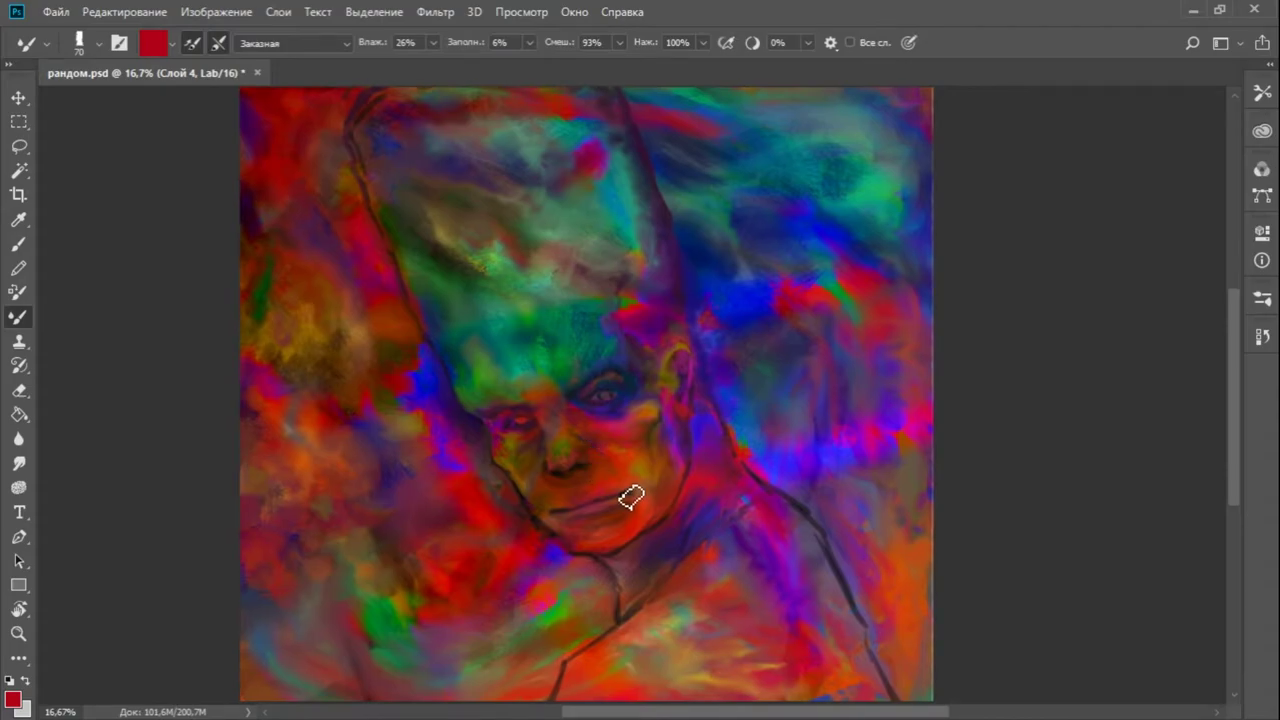
{"action": "left_click_drag", "start_coordinate": [646, 537], "coordinate": [604, 491]}
{"action": "left_click", "coordinate": [603, 491], "text": "ctrl"}
{"action": "left_click_drag", "start_coordinate": [620, 405], "coordinate": [640, 429]}
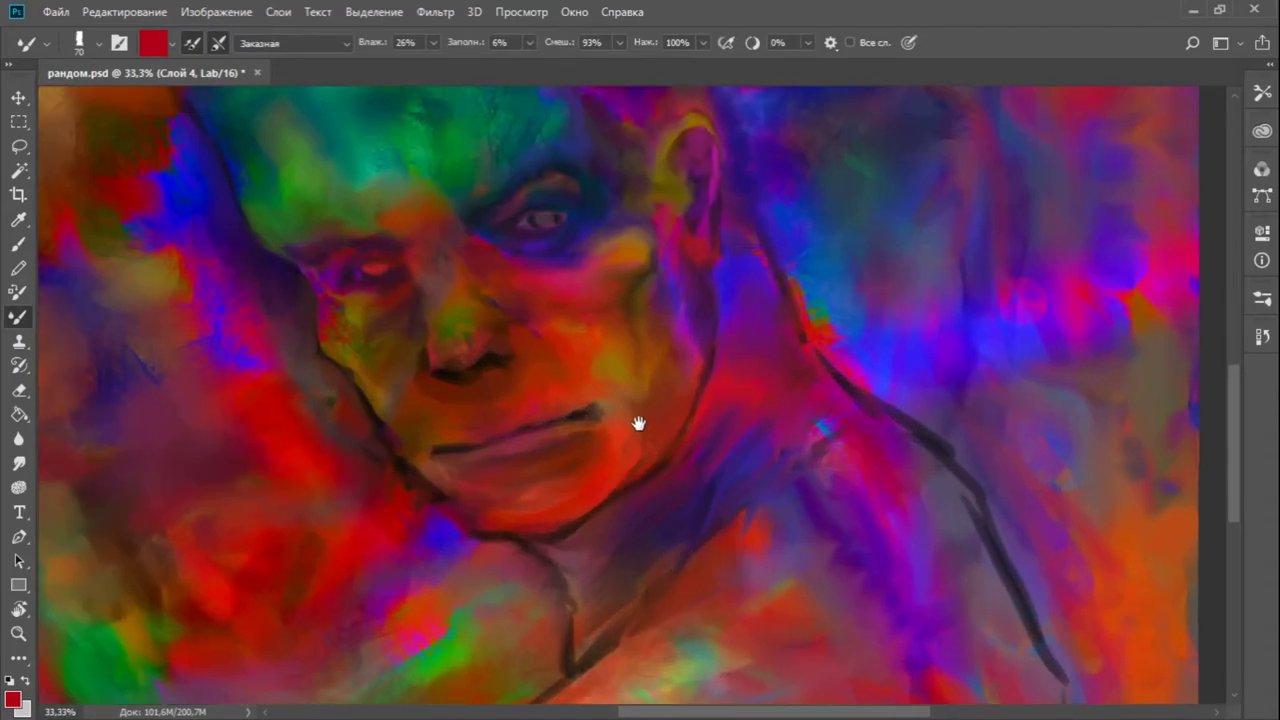
{"action": "left_click", "coordinate": [337, 266], "text": "alt"}
{"action": "left_click", "coordinate": [347, 292], "text": "alt"}
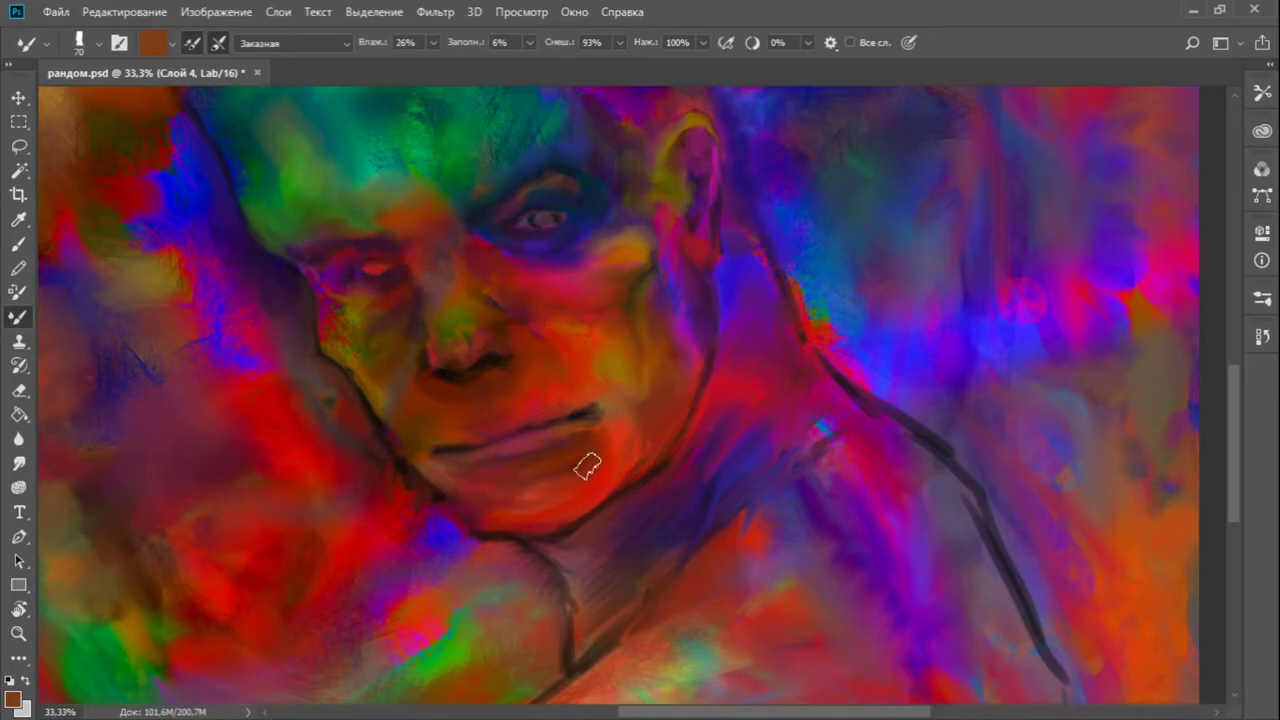
{"action": "left_click", "coordinate": [354, 418], "text": "alt"}
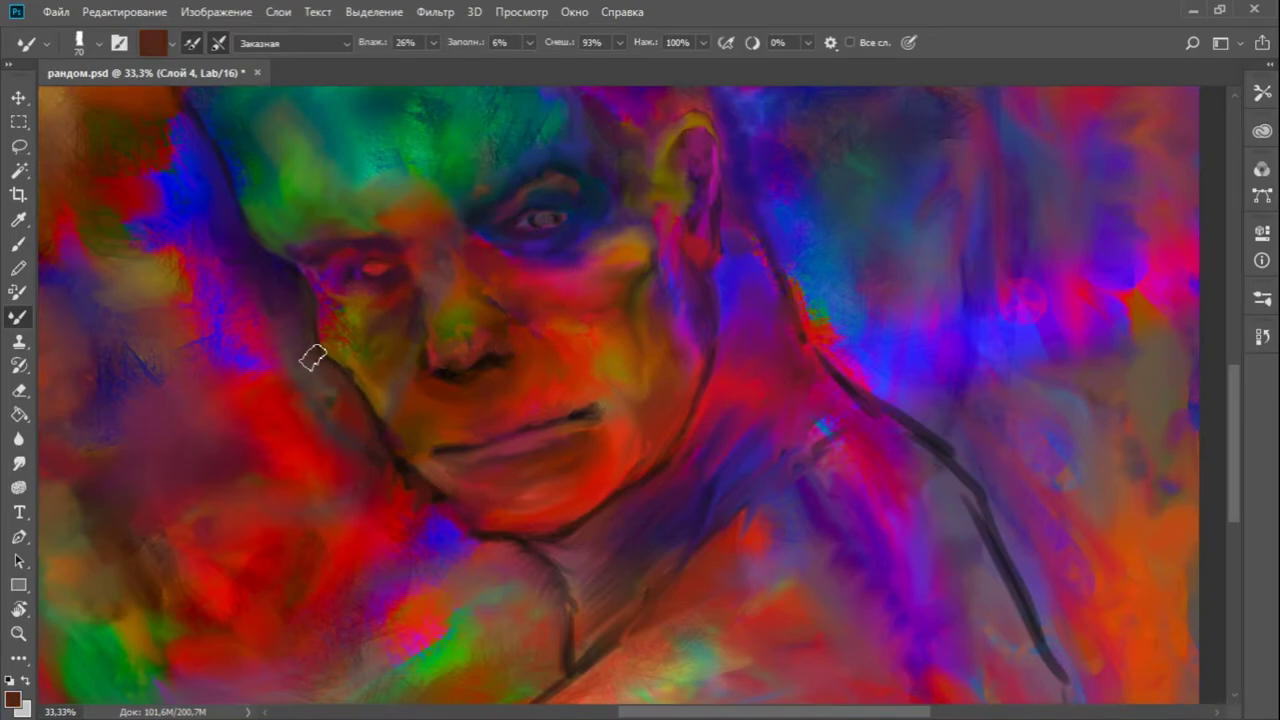
{"action": "left_click", "coordinate": [232, 268], "text": "alt"}
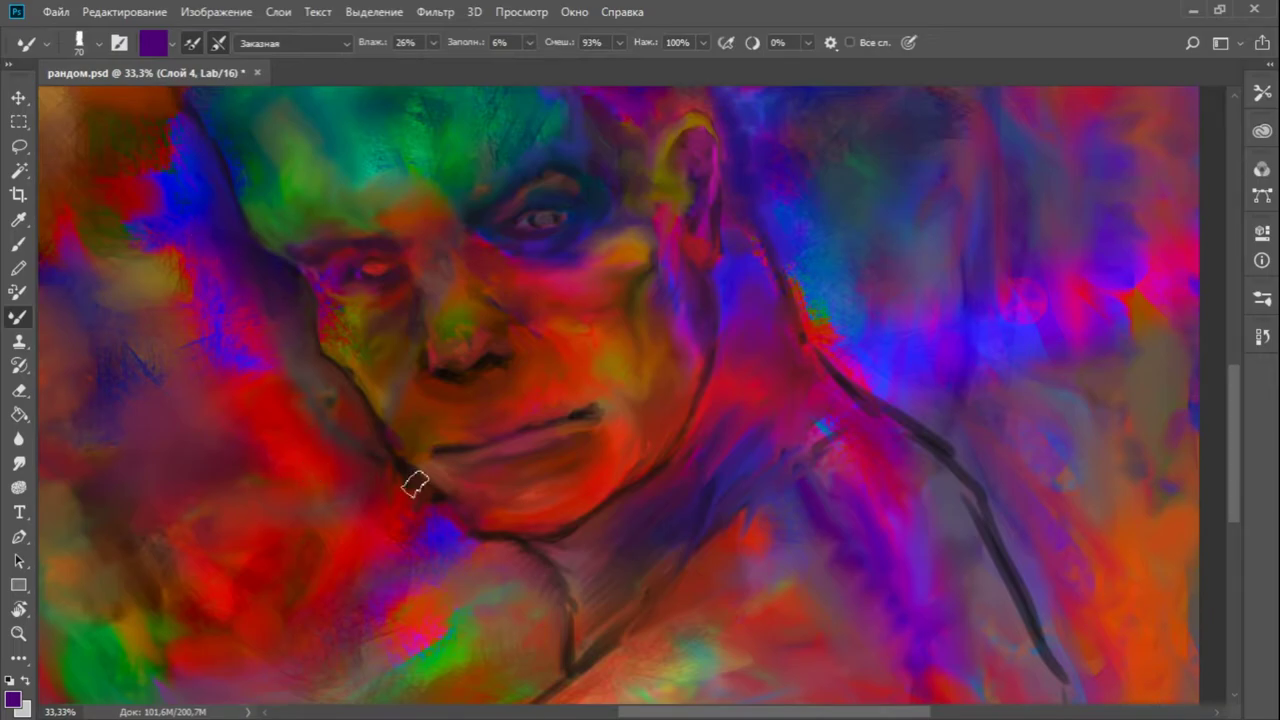
{"action": "left_click", "coordinate": [408, 495], "text": "alt"}
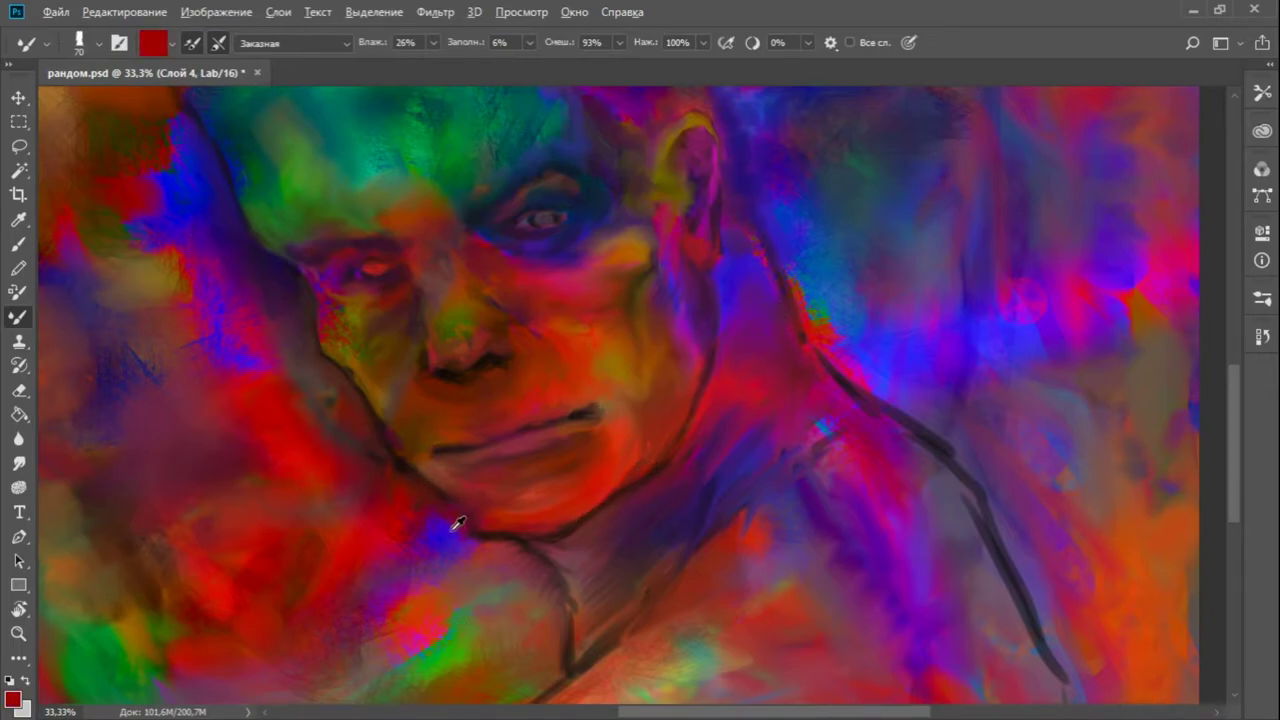
{"action": "left_click", "coordinate": [380, 460], "text": "alt"}
Soften the front neck line and the dark contour under the chin with sampled grey and red
{"action": "left_click_drag", "start_coordinate": [611, 485], "coordinate": [474, 380]}
{"action": "left_click", "coordinate": [387, 490], "text": "alt"}
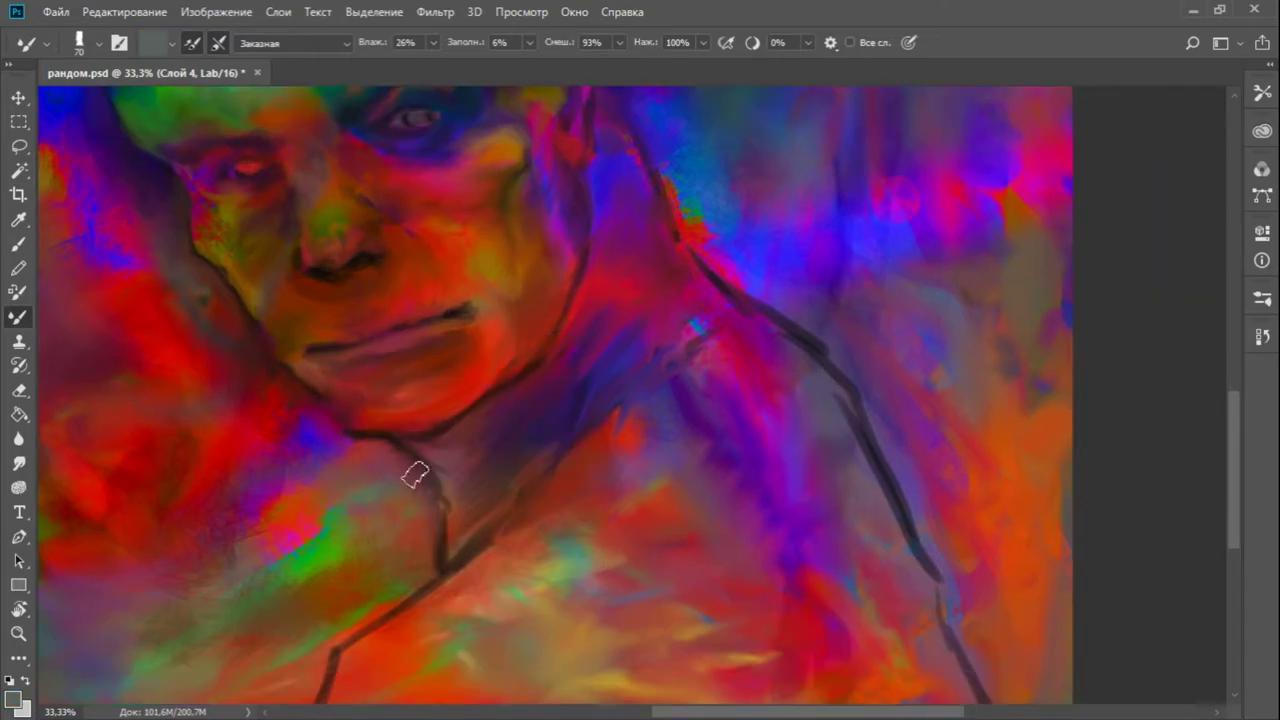
{"action": "left_click", "coordinate": [402, 430], "text": "alt"}
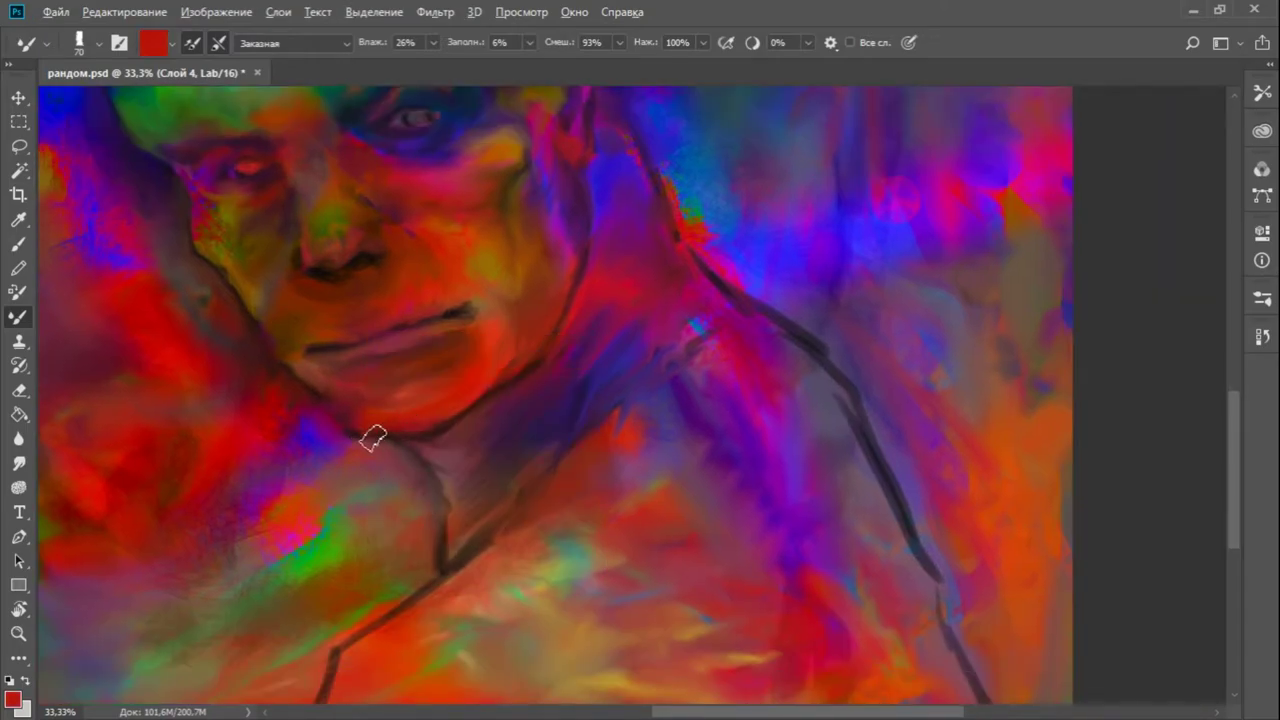
Soften the collar stroke and the long dark shoulder contour with sampled blue, magenta, purple and mauve
{"action": "mouse_move", "coordinate": [537, 531]}
{"action": "left_mouse_down"}
{"action": "mouse_move", "coordinate": [526, 546]}
{"action": "mouse_move", "coordinate": [529, 360]}
{"action": "left_mouse_up"}
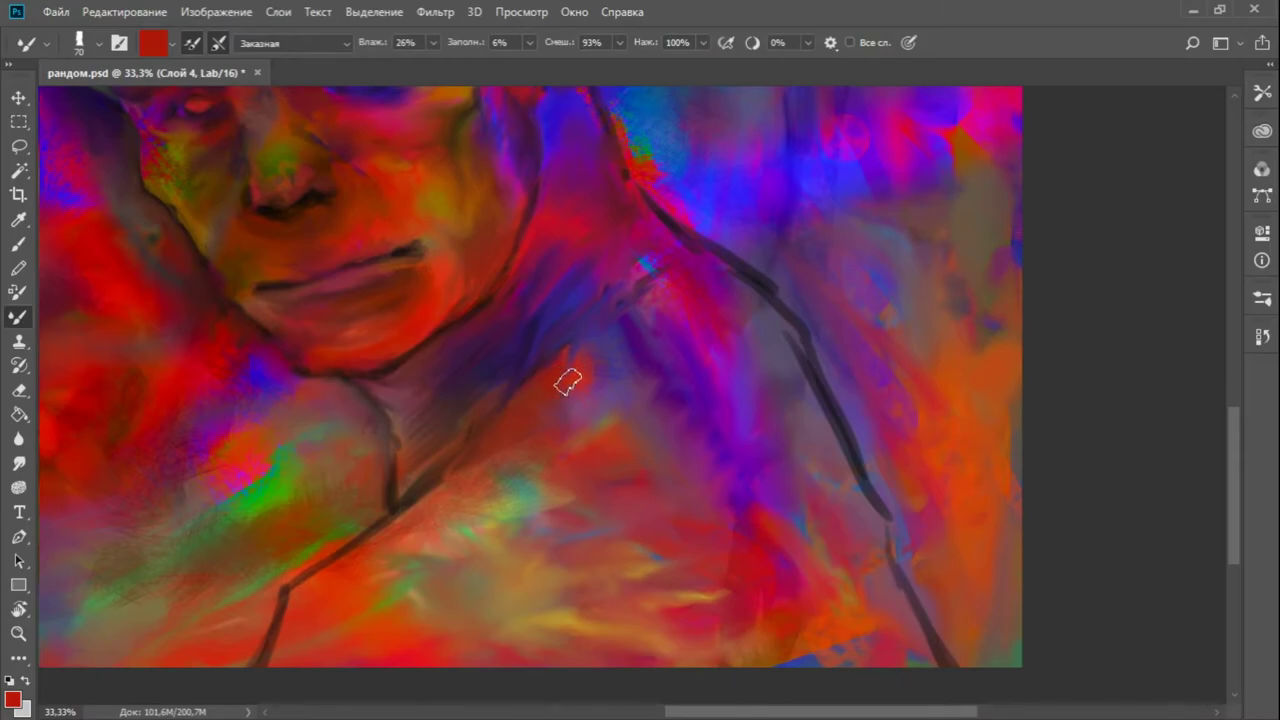
{"action": "left_click", "coordinate": [540, 338], "text": "alt"}
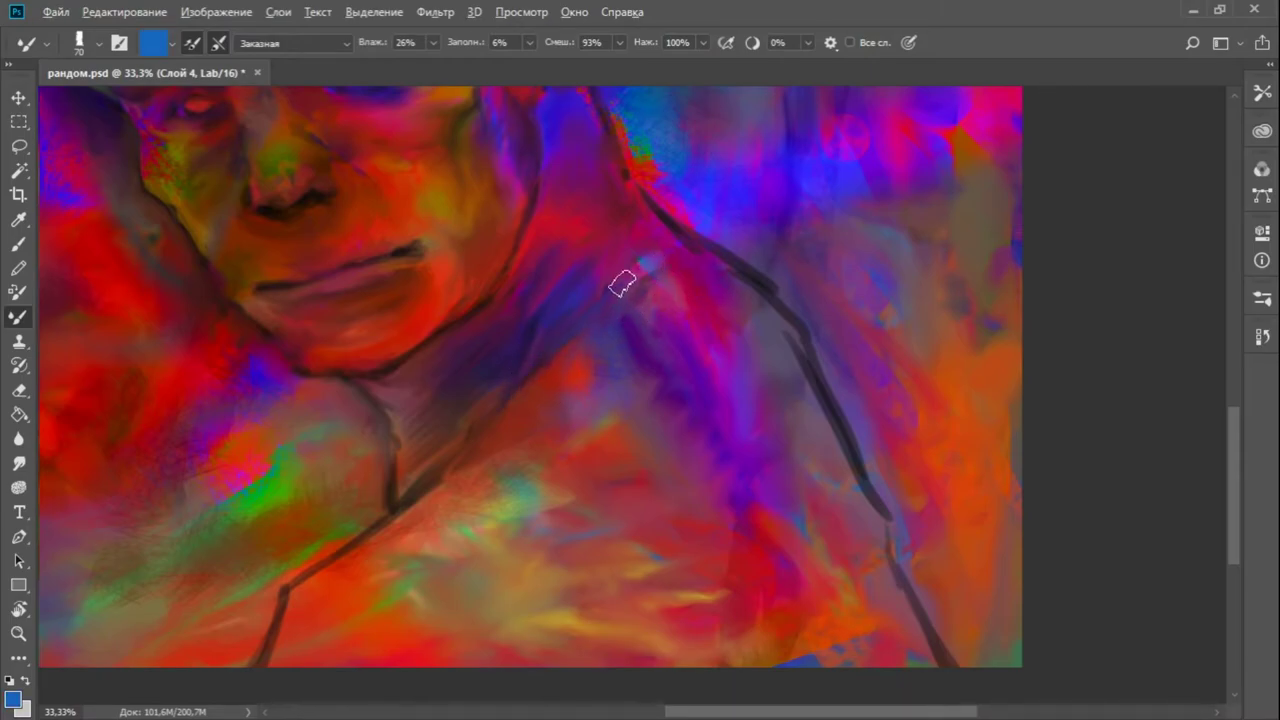
{"action": "left_click", "coordinate": [659, 191], "text": "alt"}
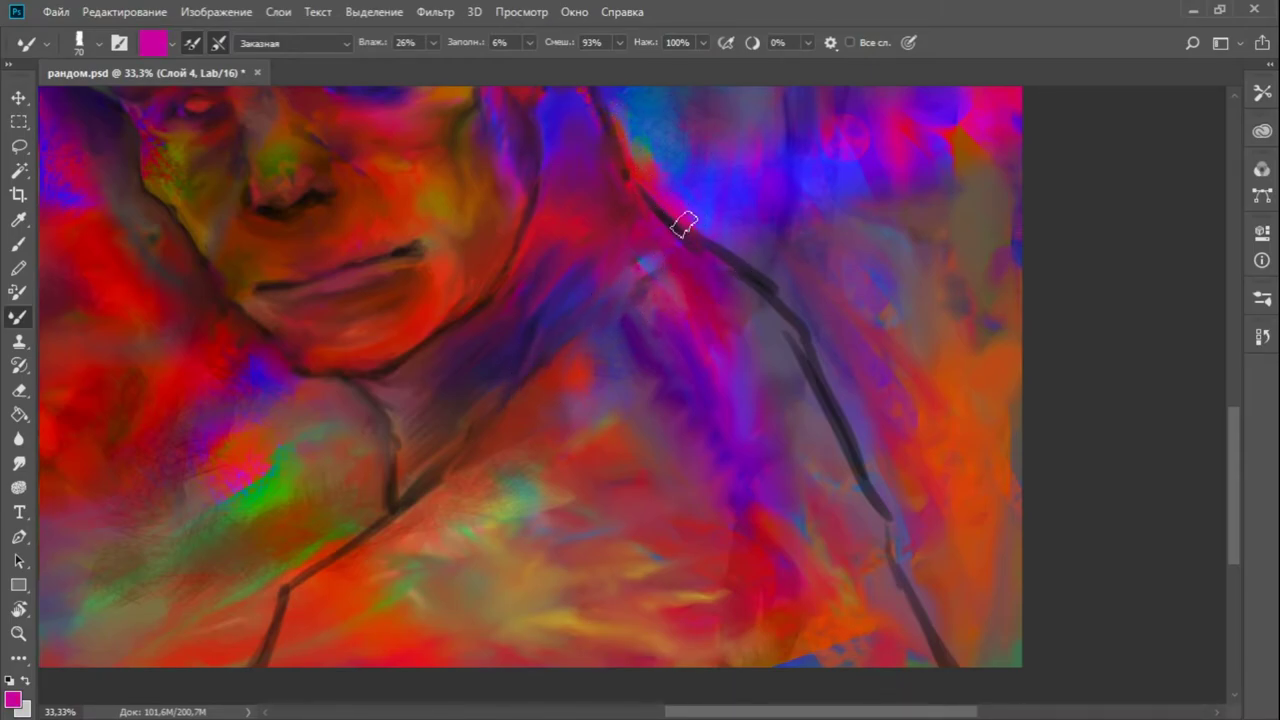
{"action": "left_click", "coordinate": [728, 222], "text": "alt"}
{"action": "left_click_drag", "start_coordinate": [791, 300], "coordinate": [623, 323]}
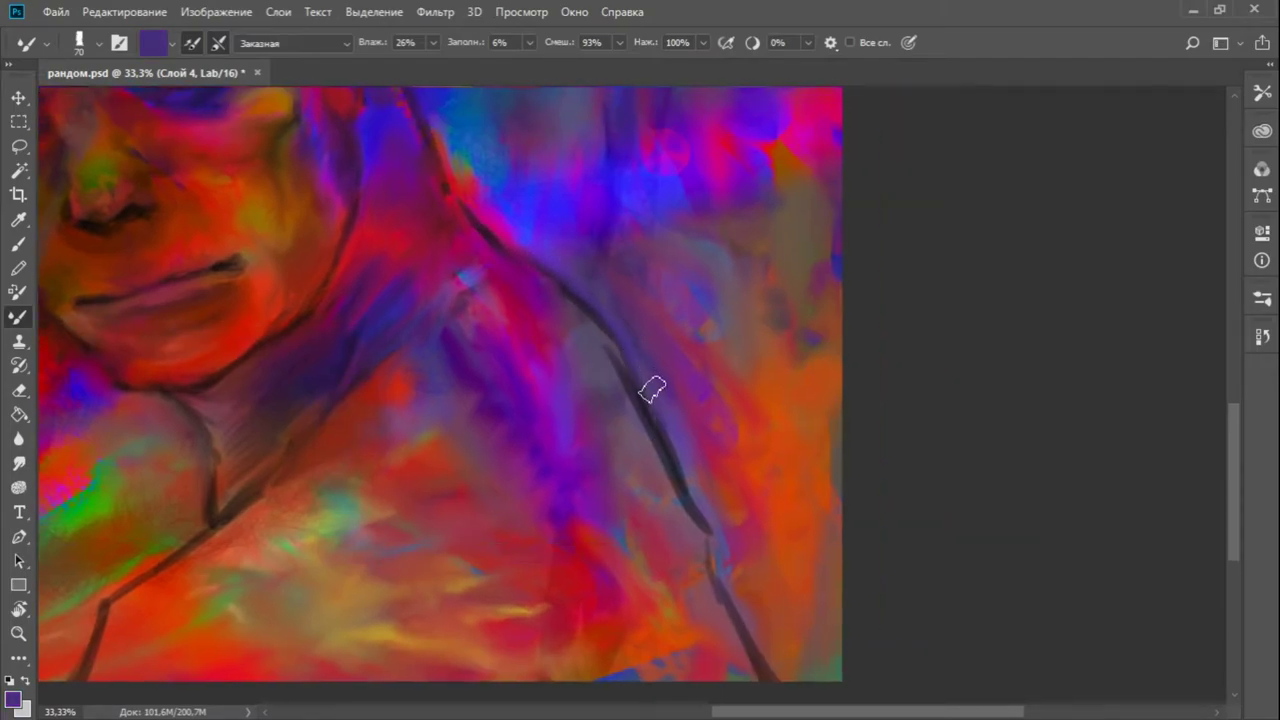
{"action": "left_click", "coordinate": [722, 616], "text": "alt"}
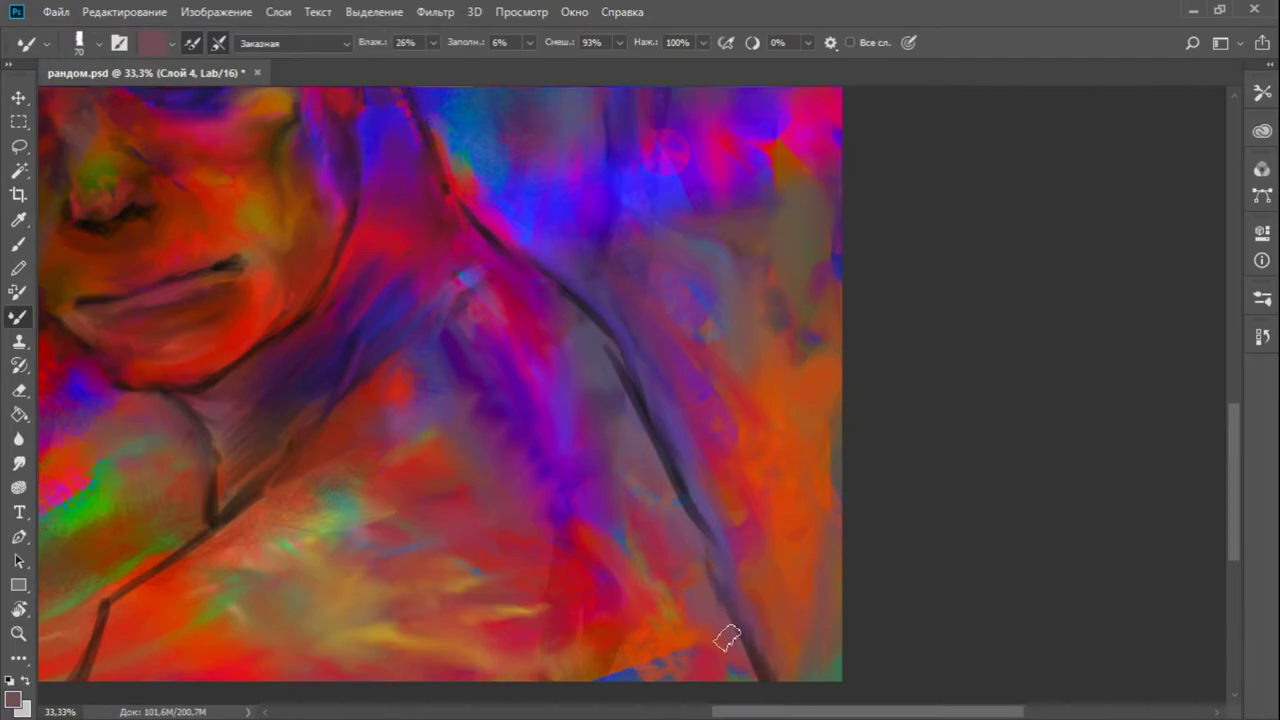
Smooth the hatched neck shadow and the dark strokes at the collar with sampled brown, dark purple and red-brown
{"action": "mouse_move", "coordinate": [719, 542]}
{"action": "left_mouse_down"}
{"action": "mouse_move", "coordinate": [602, 326]}
{"action": "mouse_move", "coordinate": [642, 395]}
{"action": "mouse_move", "coordinate": [569, 281]}
{"action": "mouse_move", "coordinate": [492, 226]}
{"action": "mouse_move", "coordinate": [614, 286]}
{"action": "left_mouse_up"}
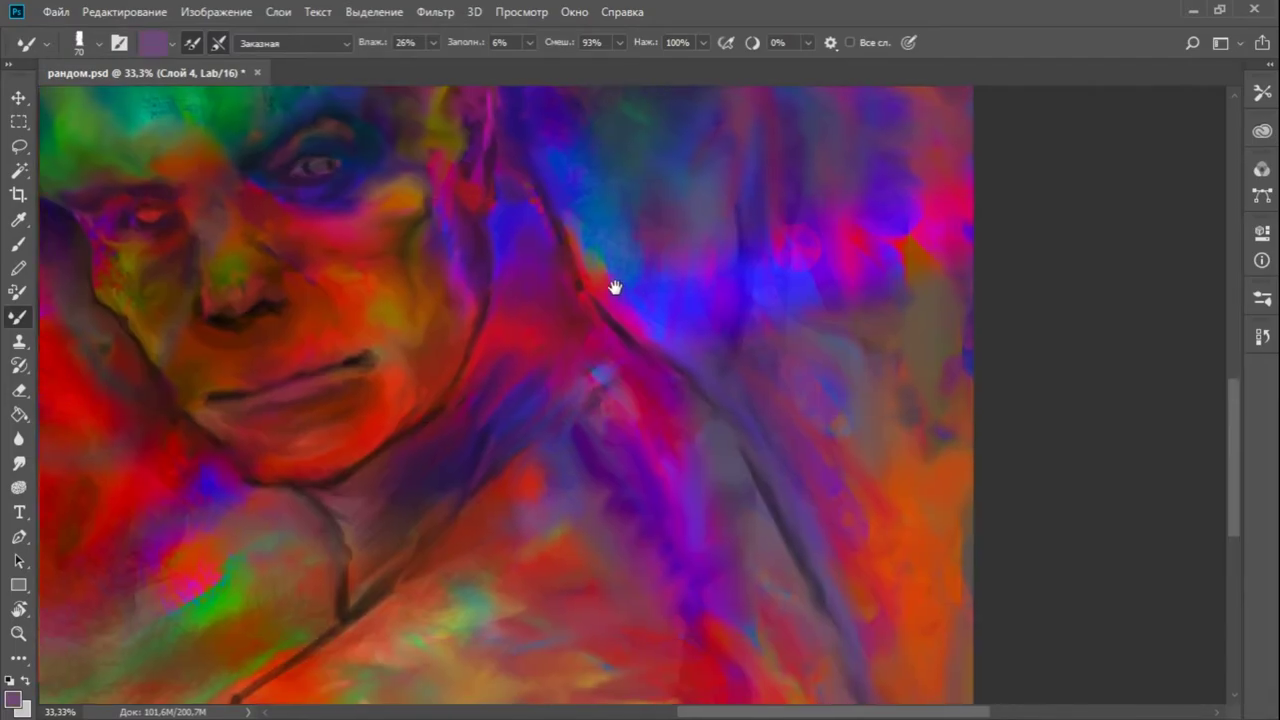
{"action": "left_click", "coordinate": [349, 531], "text": "alt"}
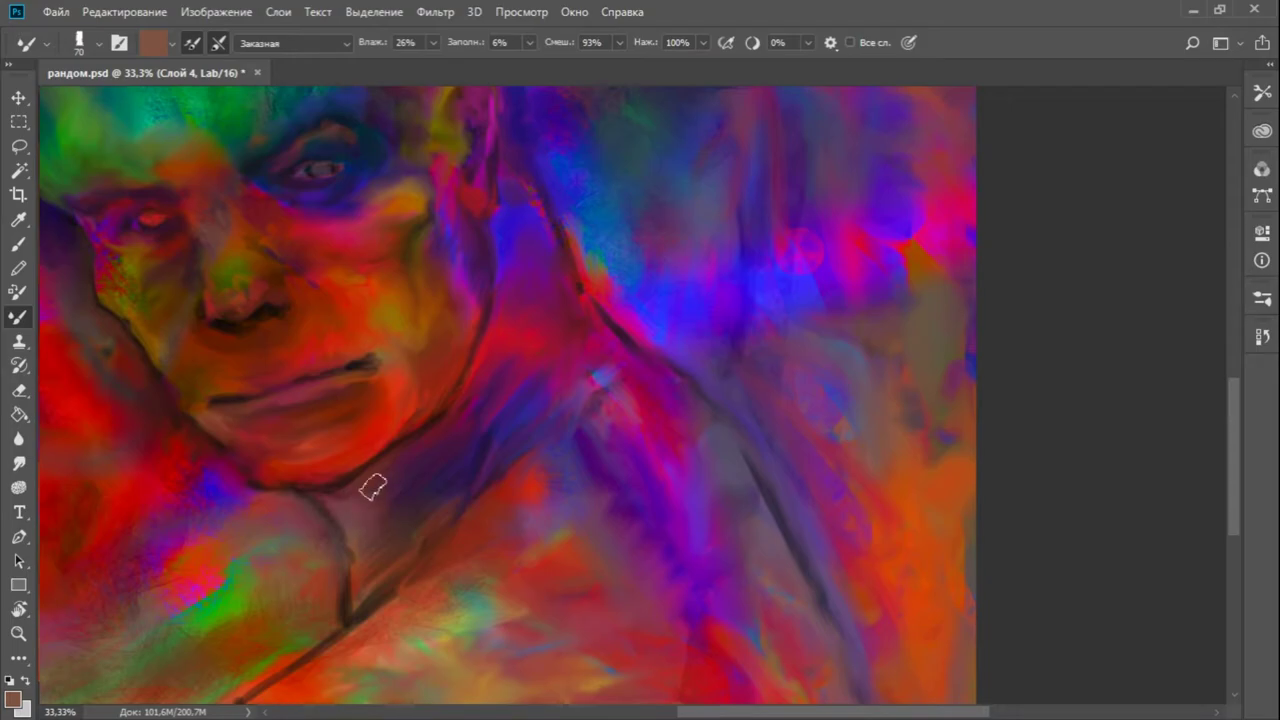
{"action": "left_click", "coordinate": [423, 491], "text": "alt"}
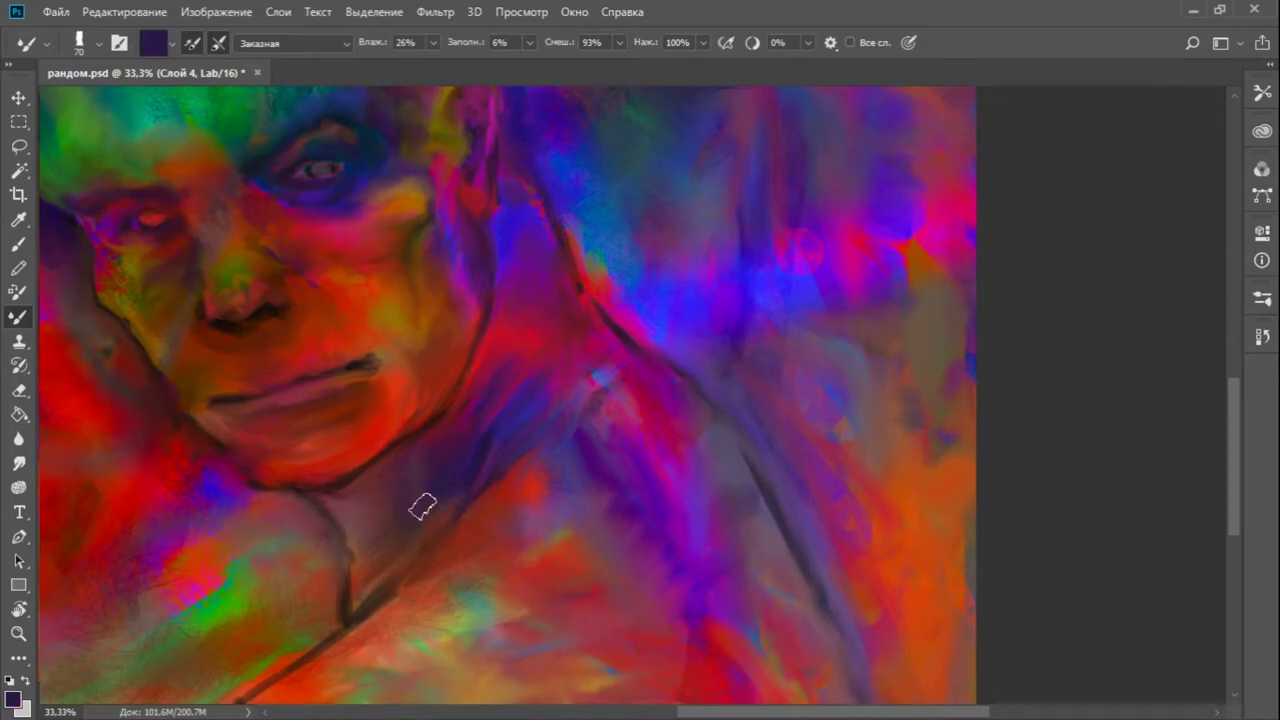
{"action": "left_click", "coordinate": [340, 620], "text": "alt"}
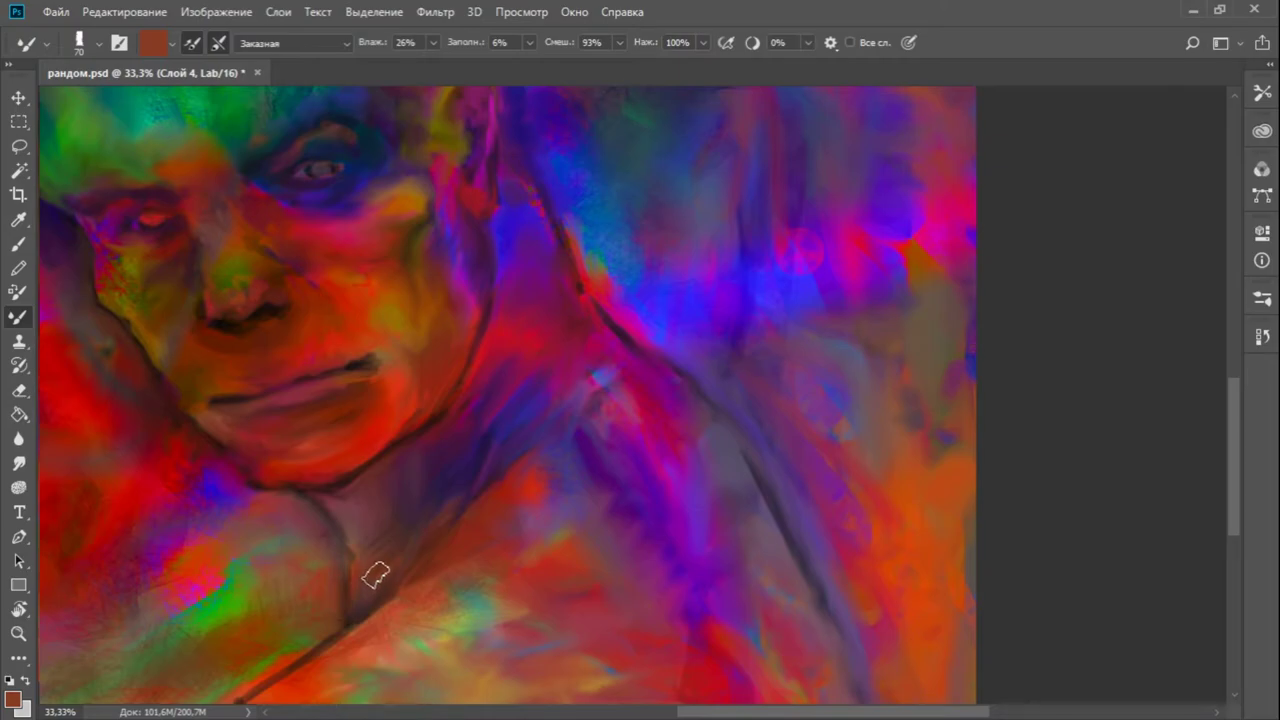
{"action": "scroll", "coordinate": [375, 575], "scroll_direction": "down", "scroll_amount": 3}
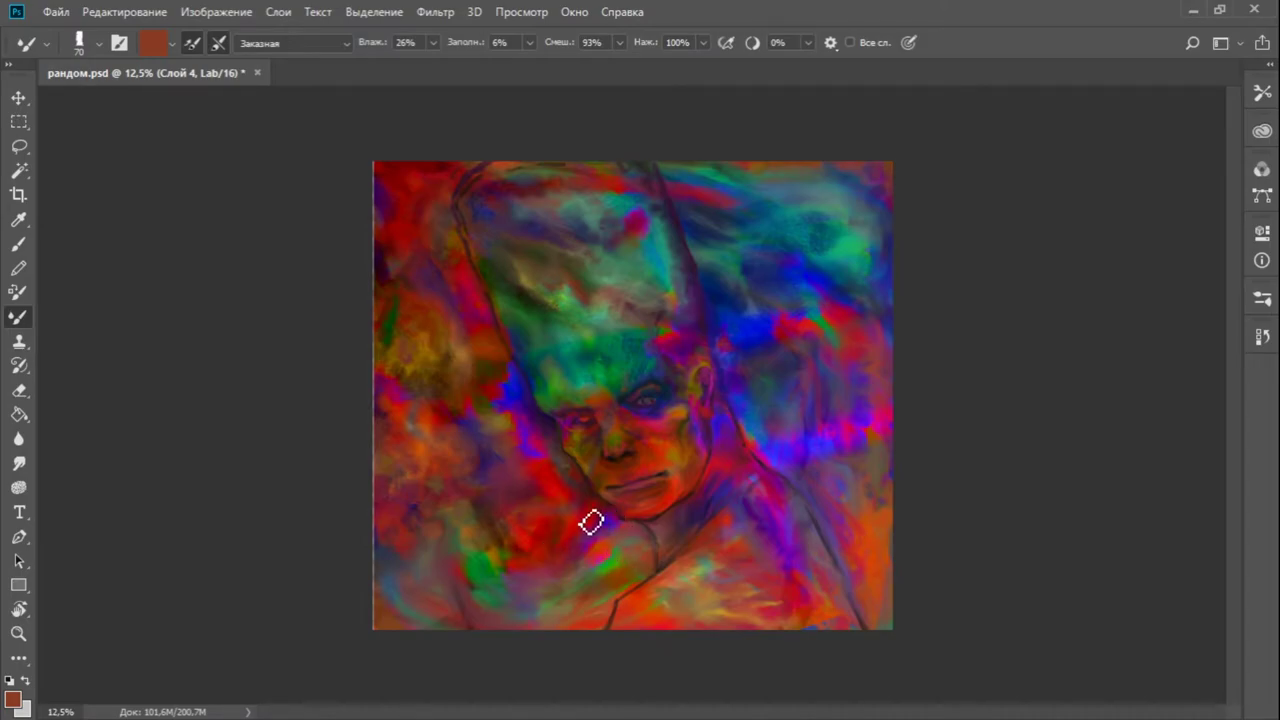
Soften the smaller eye, the near cheek shadow and the far cheek's outline with sampled red and dark brown
{"action": "scroll", "coordinate": [611, 463], "scroll_direction": "up", "scroll_amount": 1}
{"action": "left_click_drag", "start_coordinate": [617, 466], "coordinate": [475, 413]}
{"action": "scroll", "coordinate": [475, 413], "scroll_direction": "up", "scroll_amount": 1}
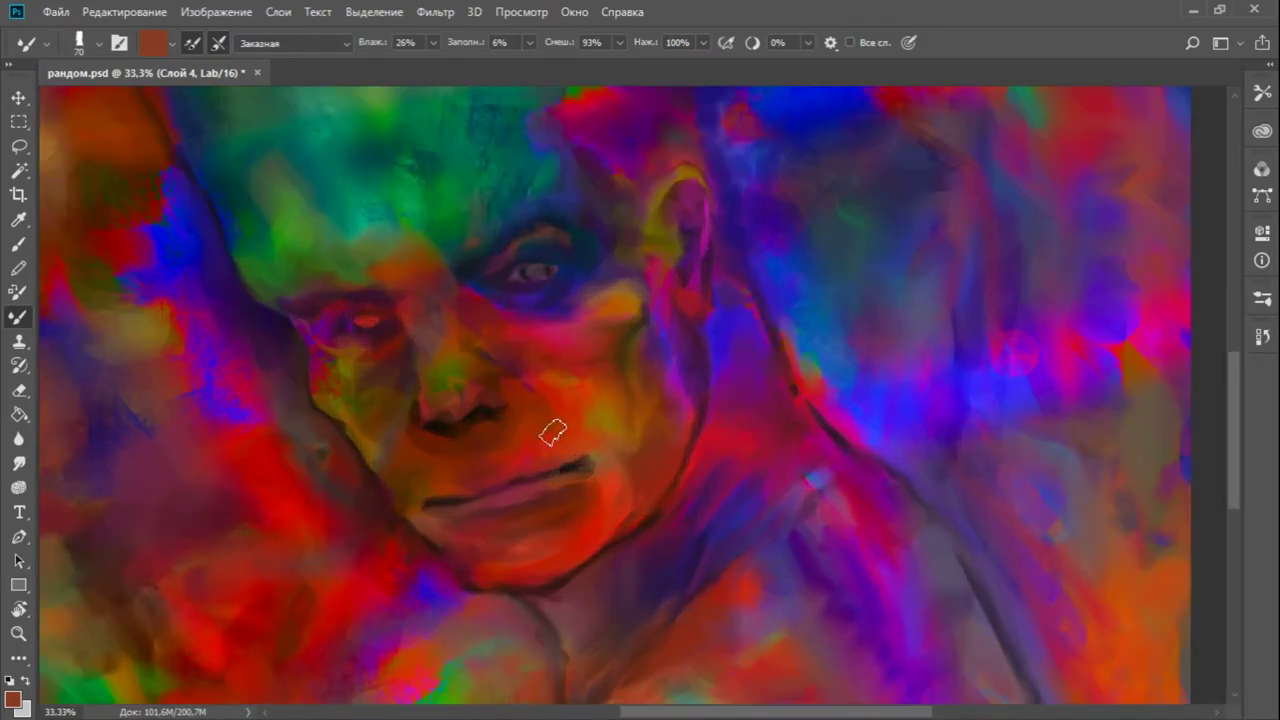
{"action": "left_click", "coordinate": [690, 347], "text": "alt"}
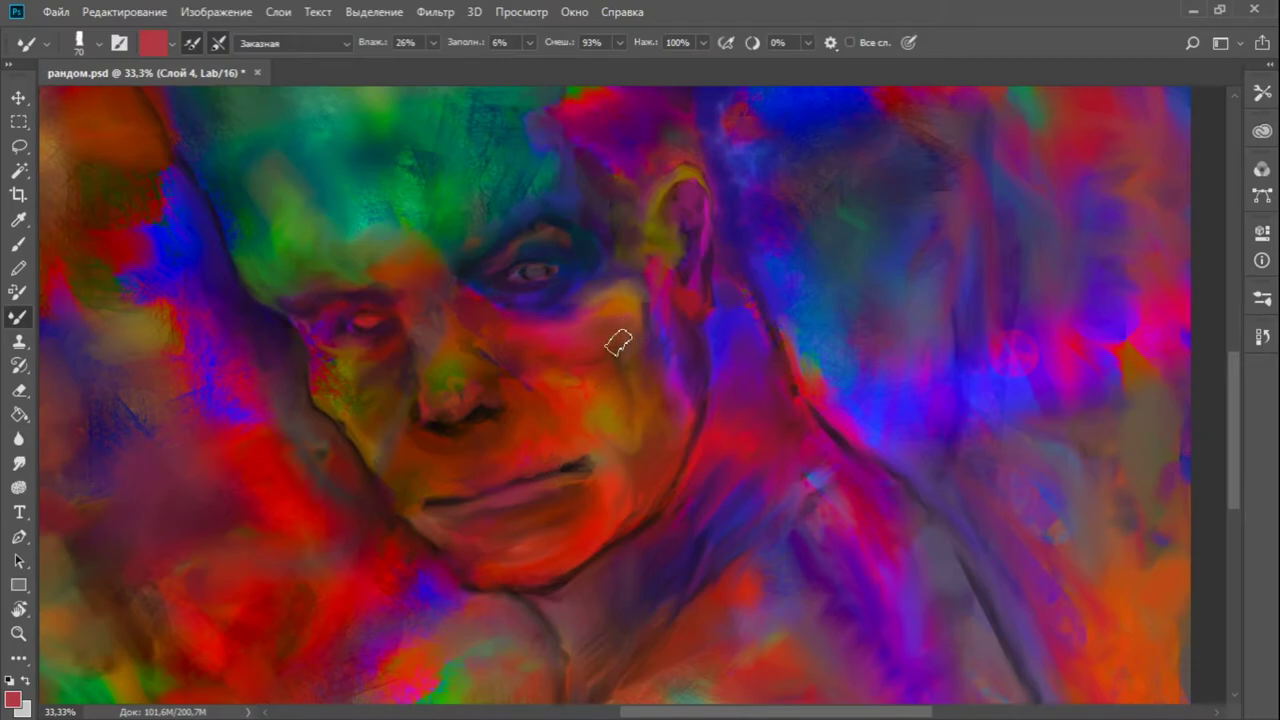
{"action": "left_click", "coordinate": [330, 413], "text": "alt"}
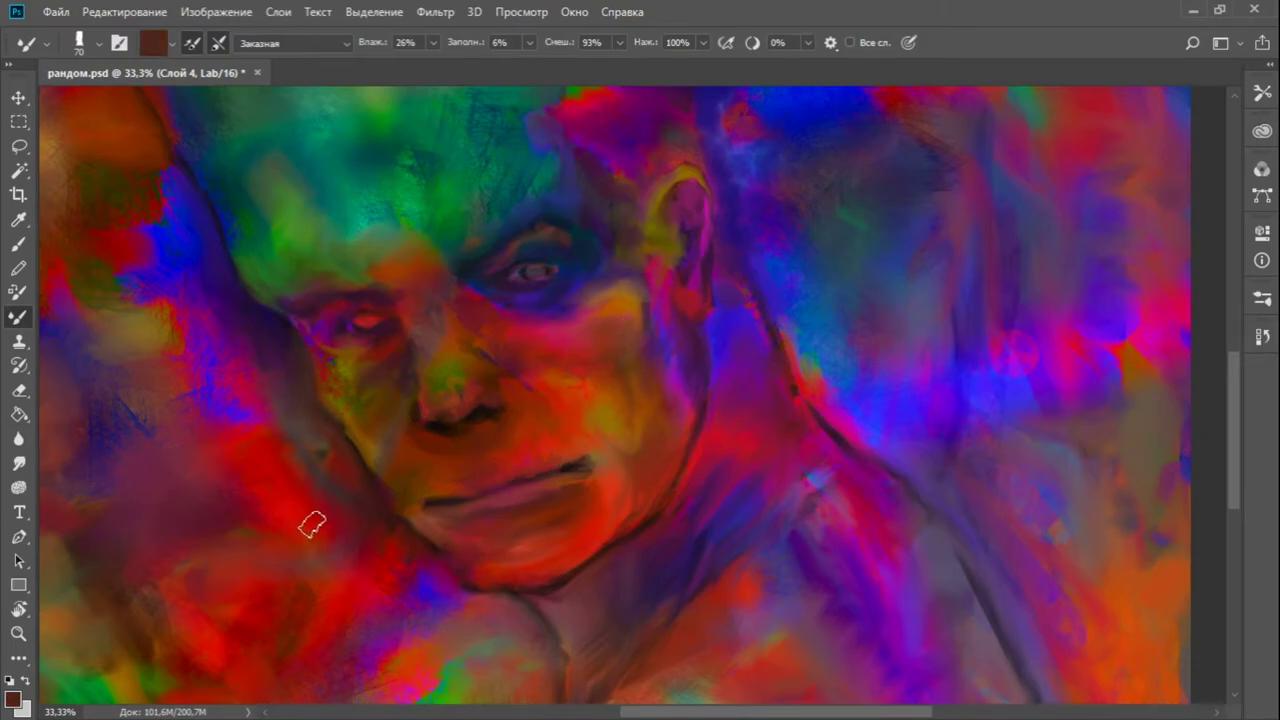
Blend the headpiece's edge above the smaller eye into the background with sampled dark violet and red-brown
{"action": "left_click_drag", "start_coordinate": [668, 389], "coordinate": [722, 515]}
{"action": "left_click", "coordinate": [272, 345], "text": "alt"}
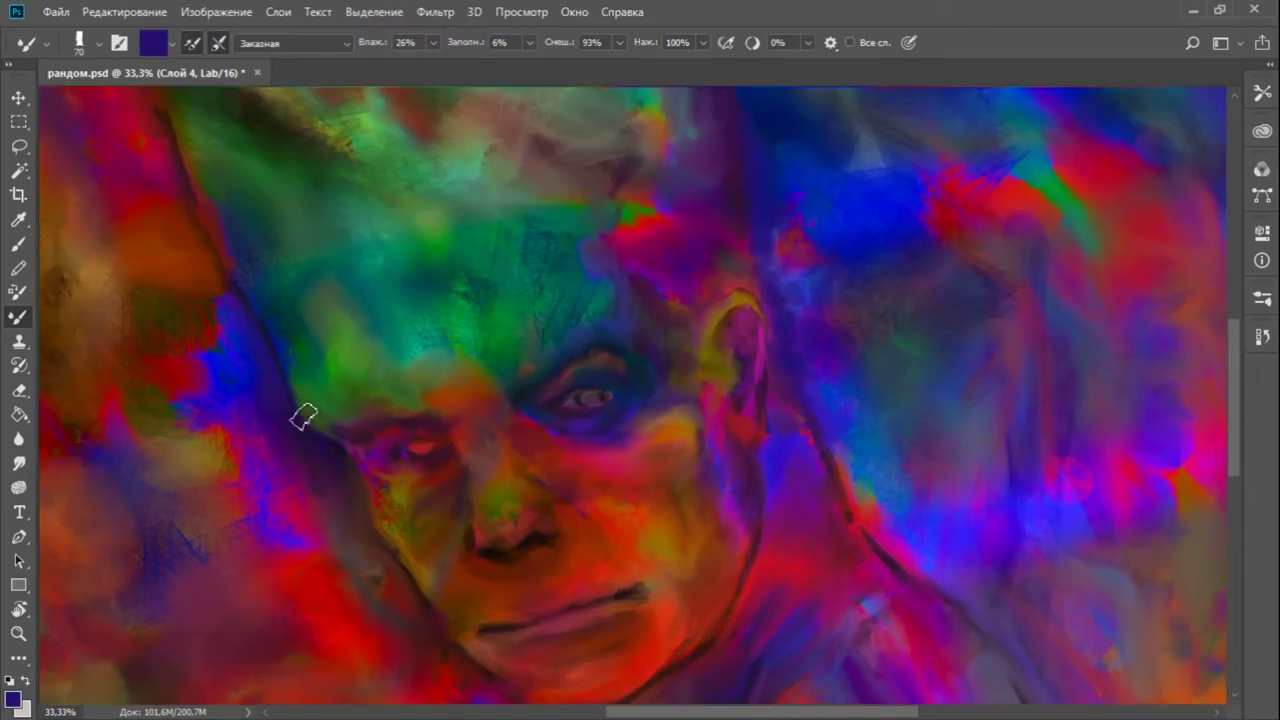
{"action": "left_click_drag", "start_coordinate": [203, 295], "coordinate": [257, 343]}
{"action": "left_click", "coordinate": [246, 306], "text": "alt"}
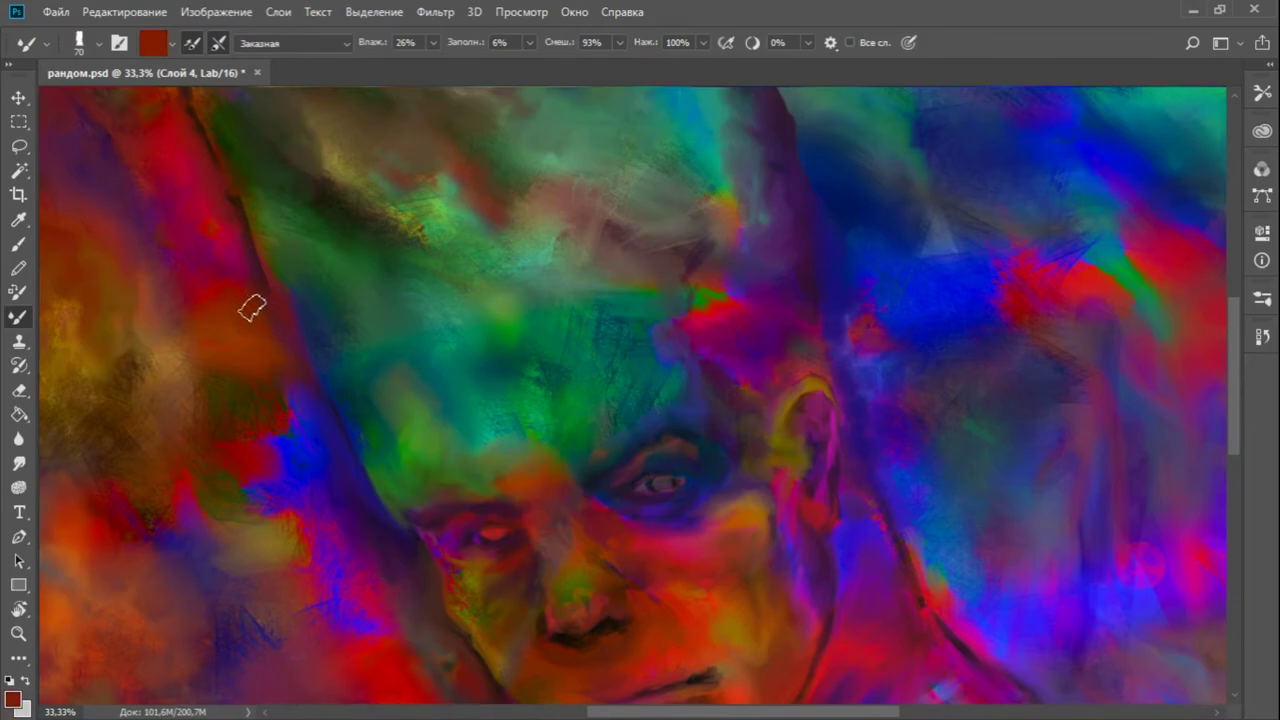
{"action": "key", "text": "ctrl+minus"}
{"action": "key", "text": "ctrl+minus"}
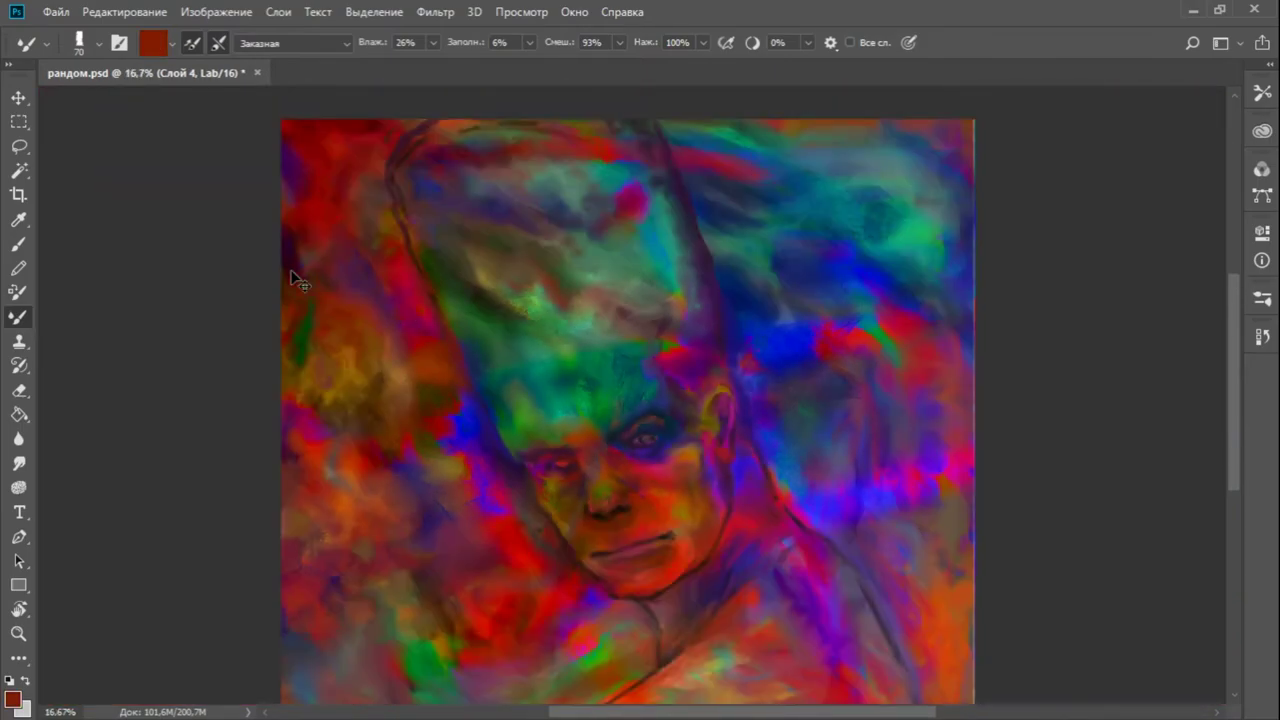
Dissolve the dark outline at the headpiece's upper corner and along its top with sampled dark red and olive-brown
{"action": "key", "text": "ctrl+plus"}
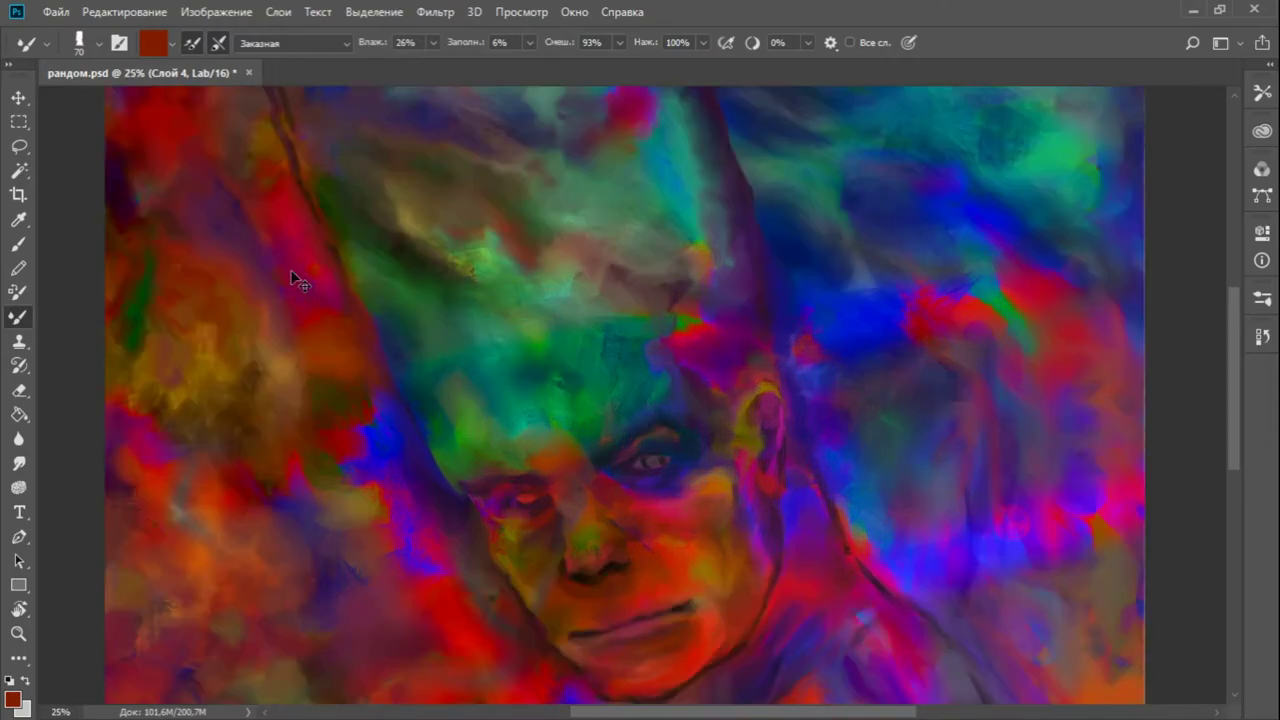
{"action": "scroll", "coordinate": [556, 250], "scroll_direction": "up", "scroll_amount": 3}
{"action": "mouse_move", "coordinate": [363, 367]}
{"action": "left_mouse_down"}
{"action": "mouse_move", "coordinate": [328, 243]}
{"action": "mouse_move", "coordinate": [314, 243]}
{"action": "mouse_move", "coordinate": [334, 214]}
{"action": "left_mouse_up"}
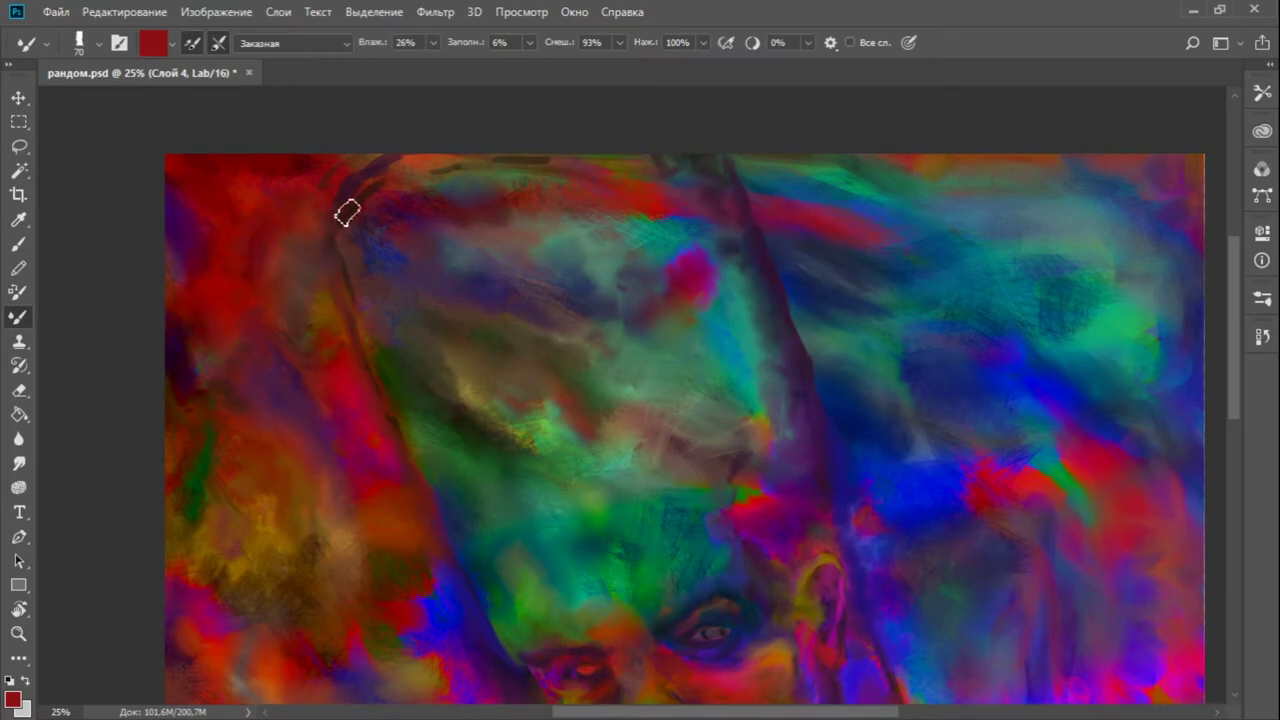
{"action": "left_click", "coordinate": [349, 217], "text": "alt"}
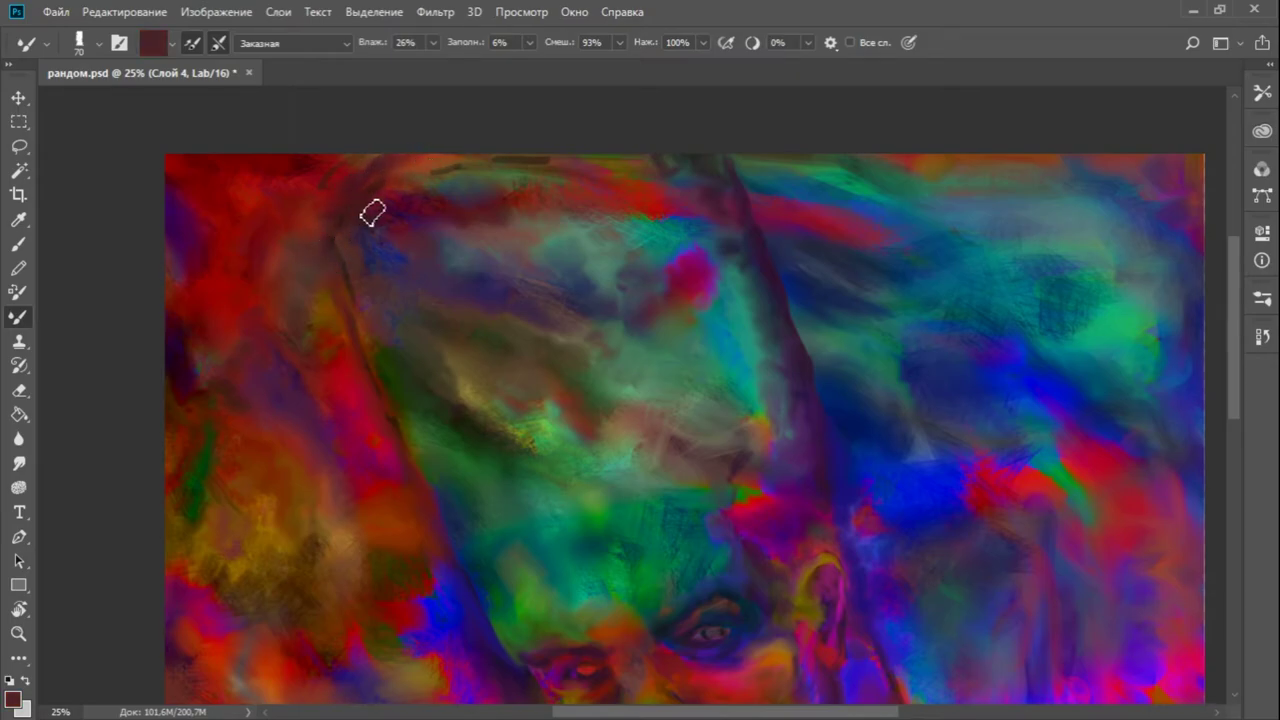
{"action": "left_click", "coordinate": [446, 160], "text": "alt"}
{"action": "left_click", "coordinate": [445, 159], "text": "alt"}
{"action": "left_click", "coordinate": [507, 164], "text": "alt"}
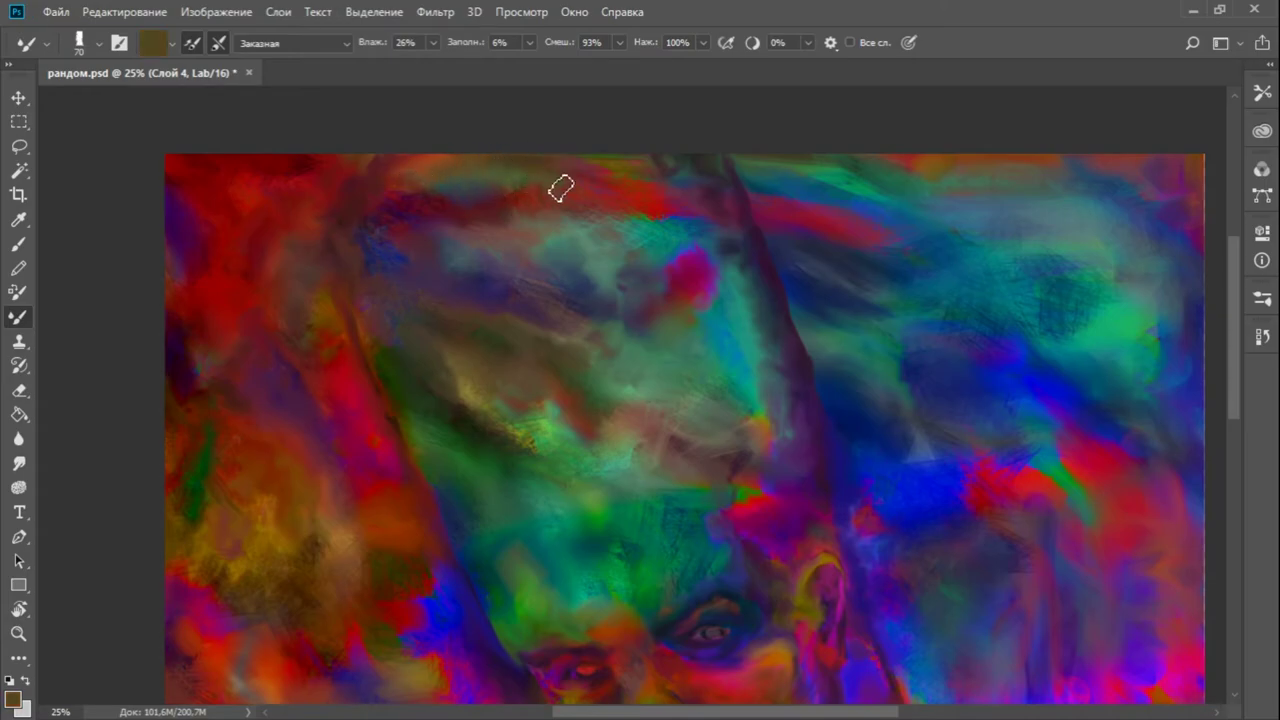
Soften the headpiece's dark purple edge on the blue-green side with sampled dark purple, teal and dark blue
{"action": "left_click", "coordinate": [667, 178], "text": "alt"}
{"action": "left_click", "coordinate": [745, 185], "text": "alt"}
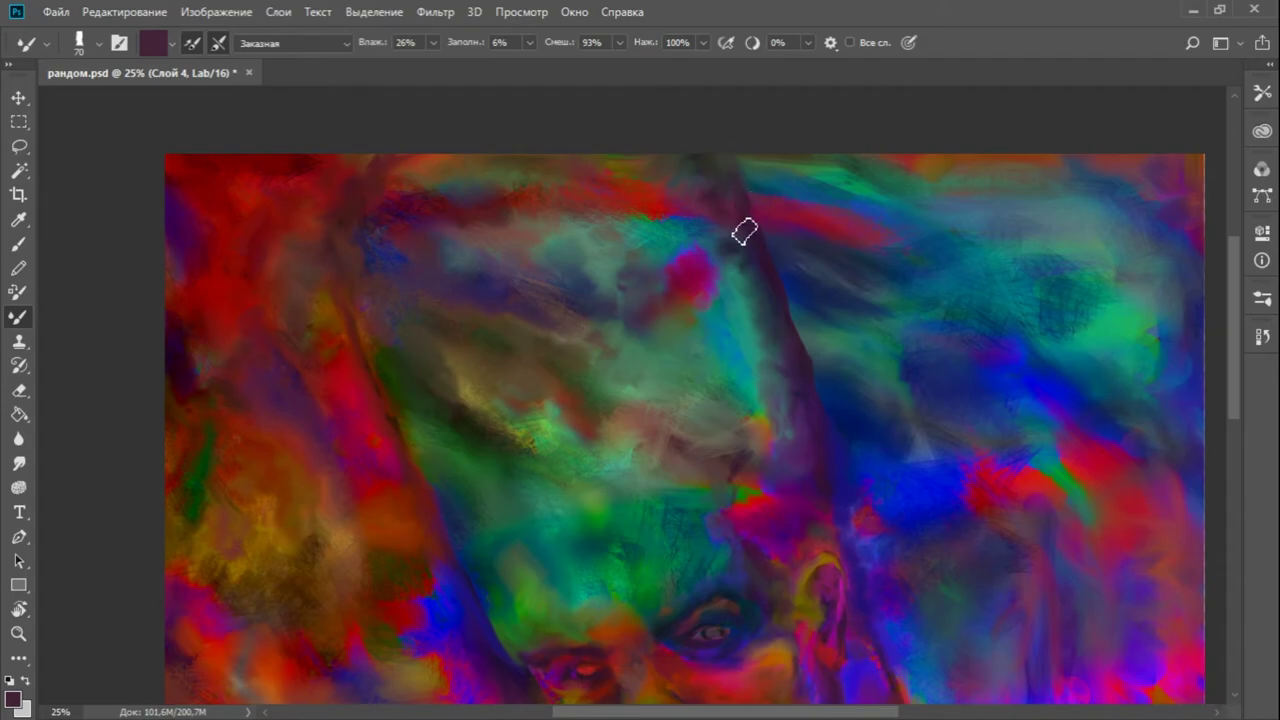
{"action": "left_click", "coordinate": [803, 352], "text": "alt"}
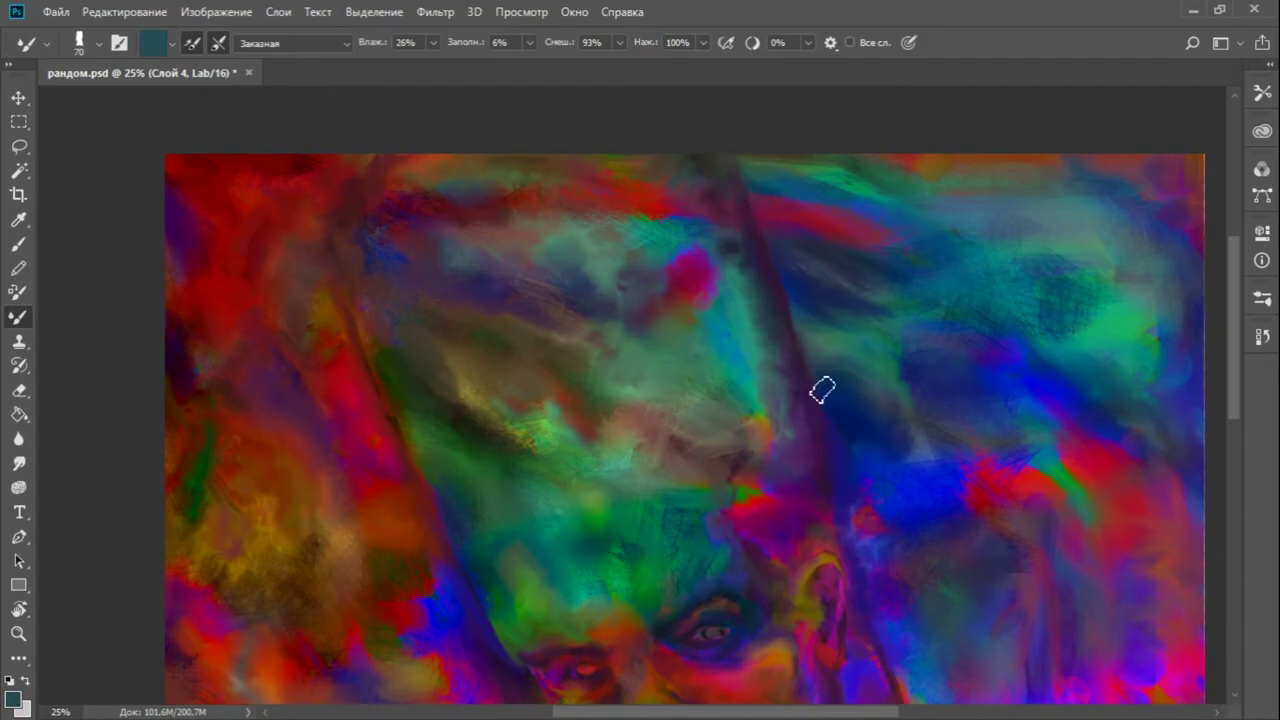
{"action": "left_click", "coordinate": [833, 425], "text": "alt"}
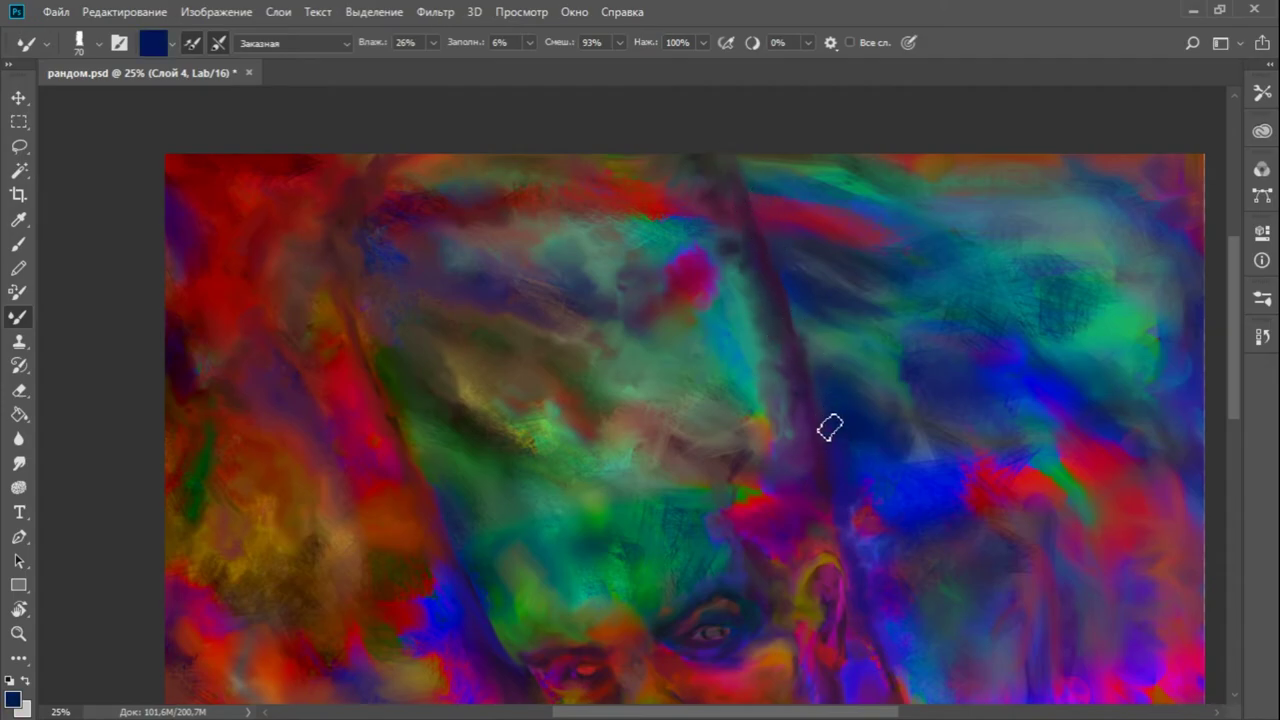
{"action": "key", "text": "ctrl+minus"}
{"action": "key", "text": "ctrl+minus"}
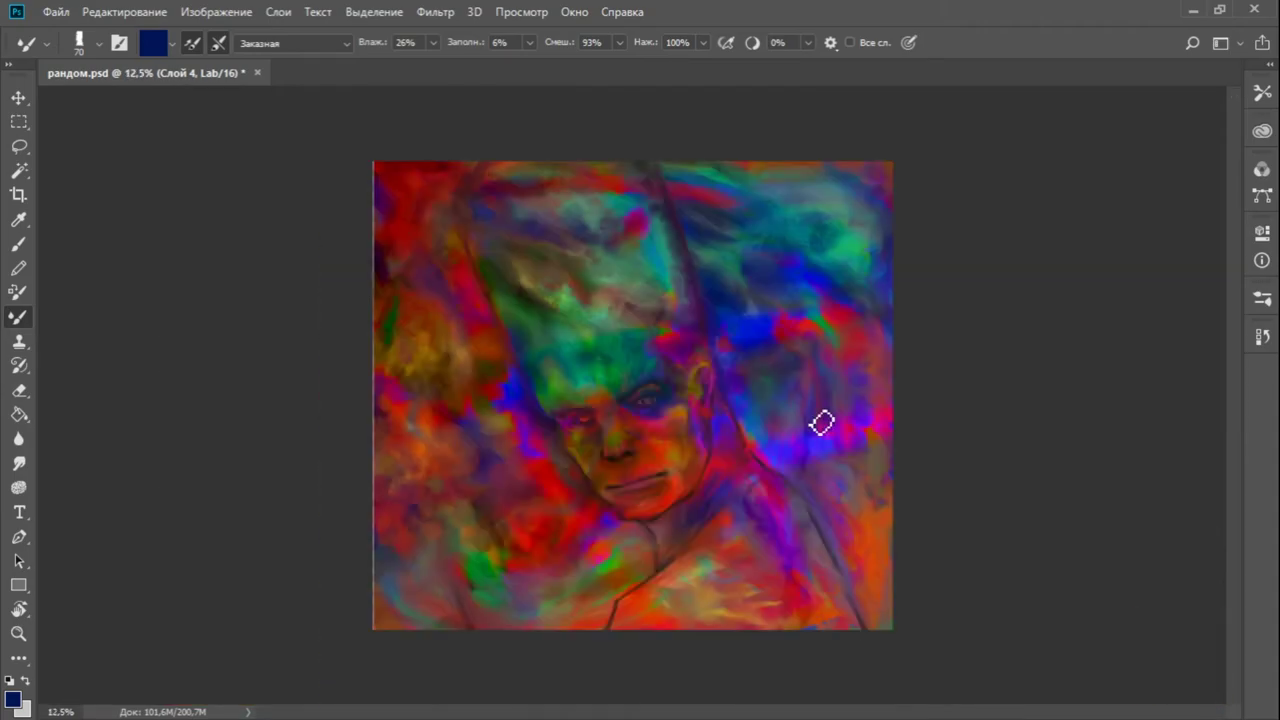
Soften the dark collar line near the canvas's lower edge with sampled orange-brown and red
{"action": "key", "text": "ctrl+plus"}
{"action": "key", "text": "ctrl+plus"}
{"action": "left_click_drag", "start_coordinate": [649, 523], "coordinate": [613, 360]}
{"action": "left_click", "coordinate": [542, 594], "text": "alt"}
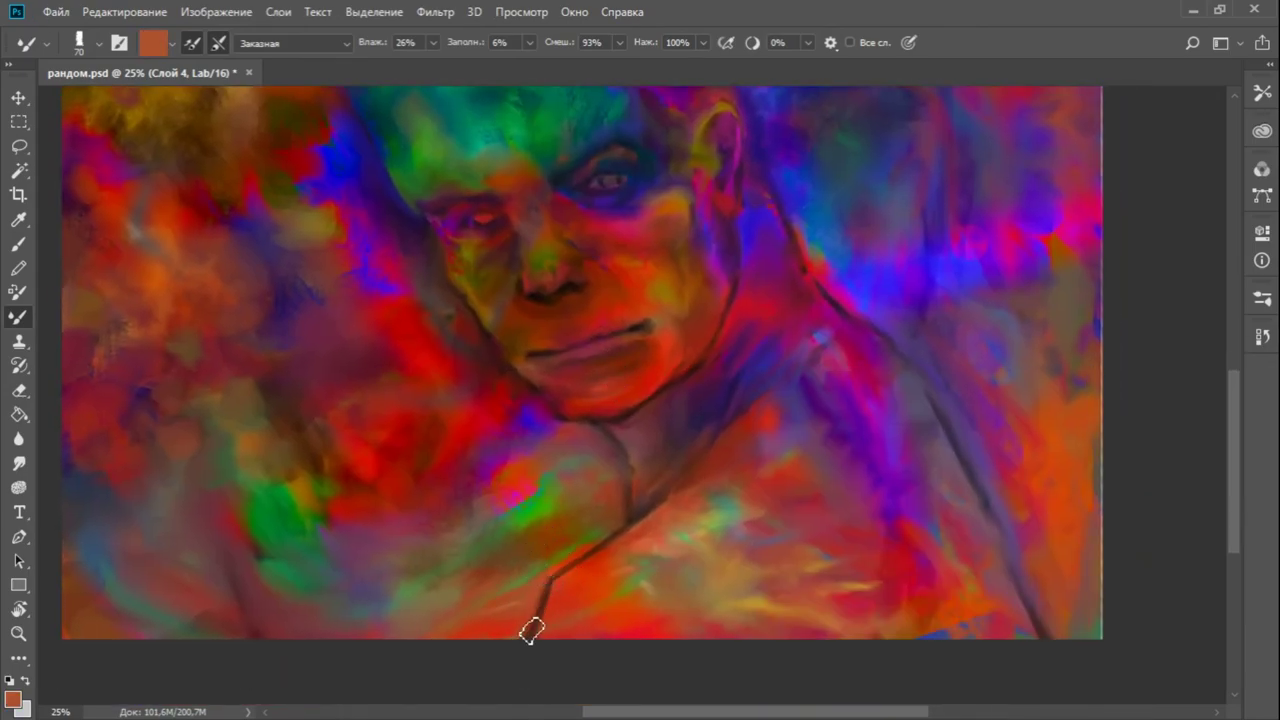
{"action": "left_click", "coordinate": [533, 634], "text": "alt"}
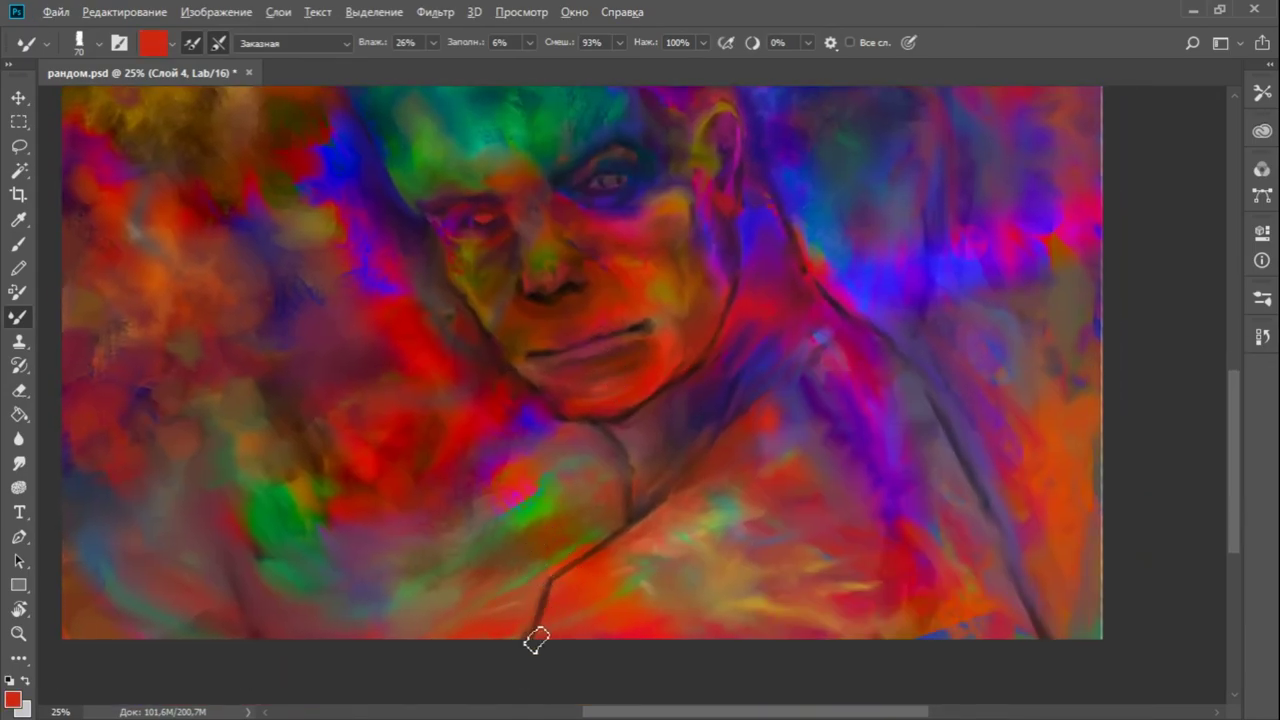
Blend the shoulder and the neck area below the ear into their surroundings with sampled purple and blue
{"action": "left_click_drag", "start_coordinate": [664, 496], "coordinate": [580, 560]}
{"action": "left_click", "coordinate": [700, 423], "text": "alt"}
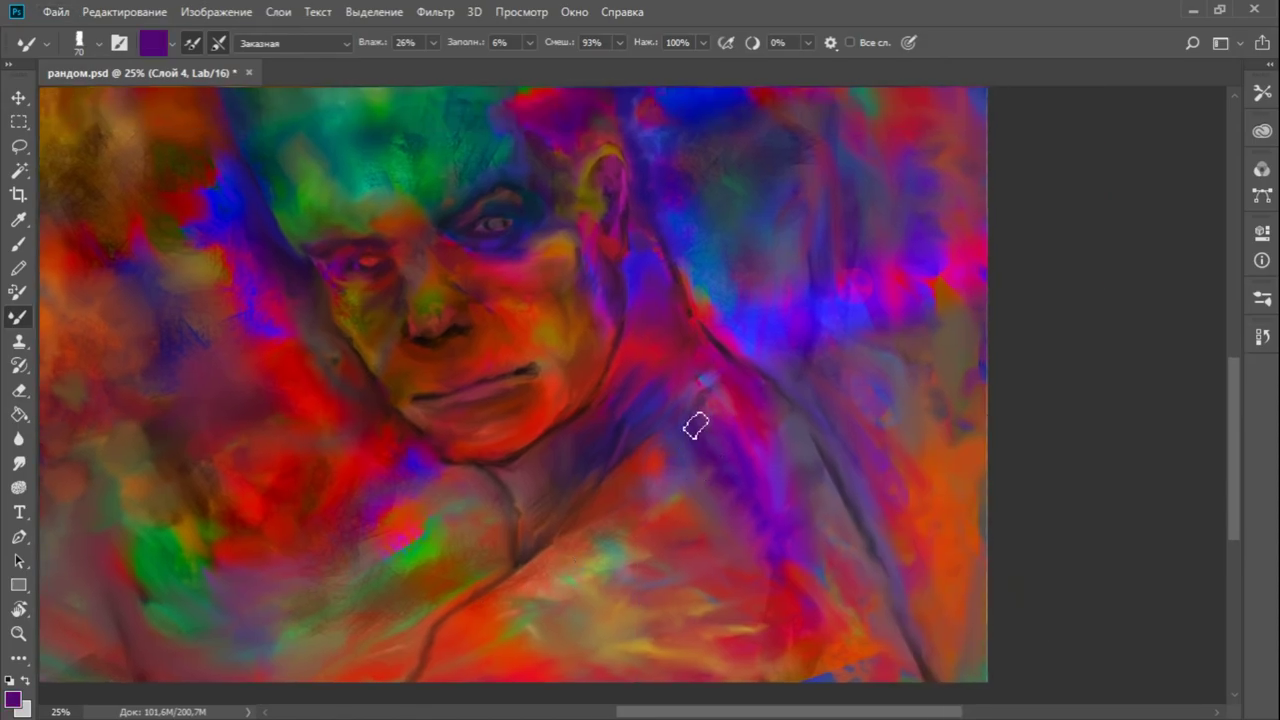
{"action": "left_click_drag", "start_coordinate": [802, 431], "coordinate": [754, 403]}
{"action": "left_click_drag", "start_coordinate": [656, 443], "coordinate": [749, 560]}
{"action": "left_click", "coordinate": [675, 365], "text": "alt"}
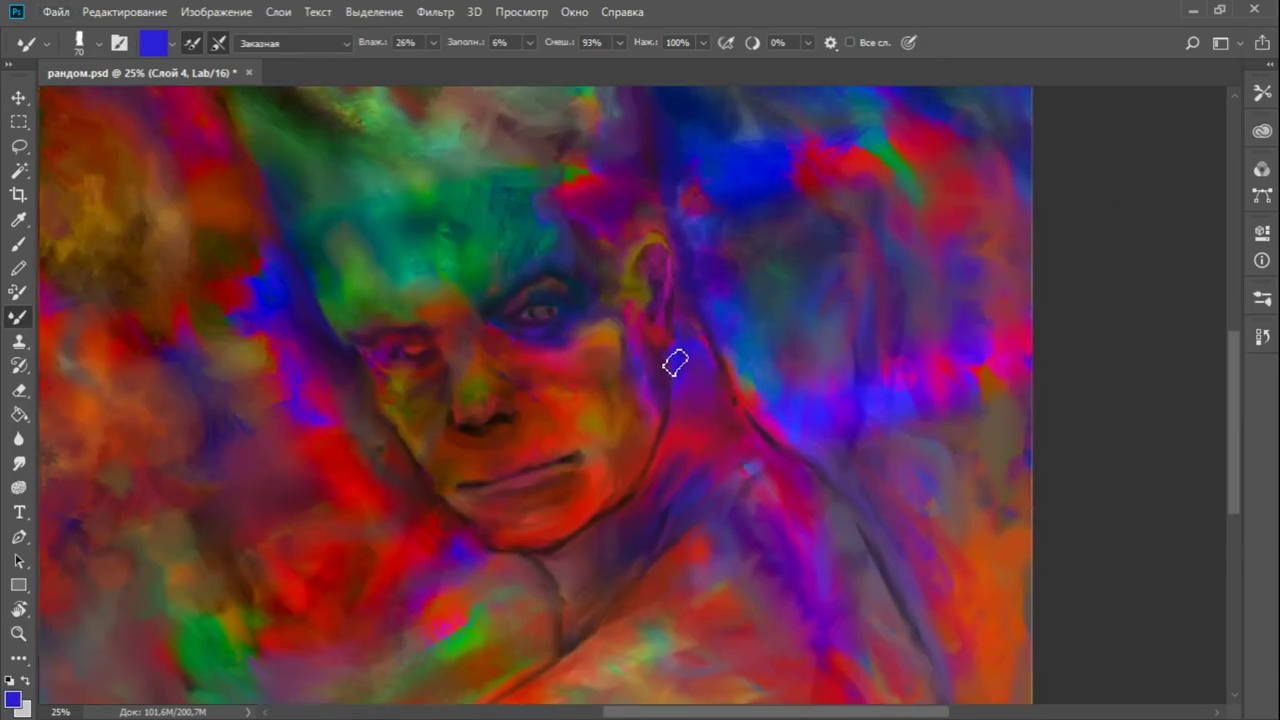
{"action": "mouse_move", "coordinate": [673, 375]}
{"action": "left_mouse_down"}
{"action": "mouse_move", "coordinate": [663, 437]}
{"action": "mouse_move", "coordinate": [691, 395]}
{"action": "left_mouse_up"}
Touch up the headpiece's dark edge beside the smaller eye with sampled dark violet and brown
{"action": "key", "text": "ctrl+minus"}
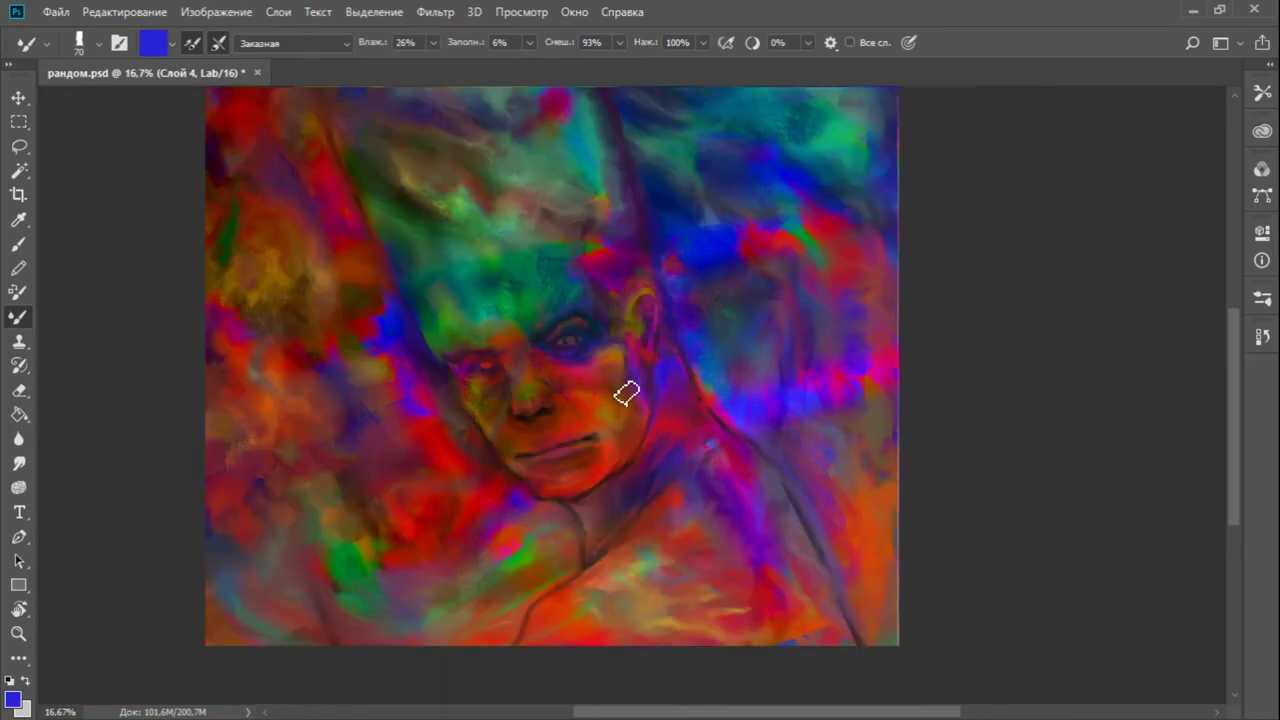
{"action": "left_click_drag", "start_coordinate": [614, 391], "coordinate": [685, 473]}
{"action": "left_click", "coordinate": [665, 185], "text": "alt"}
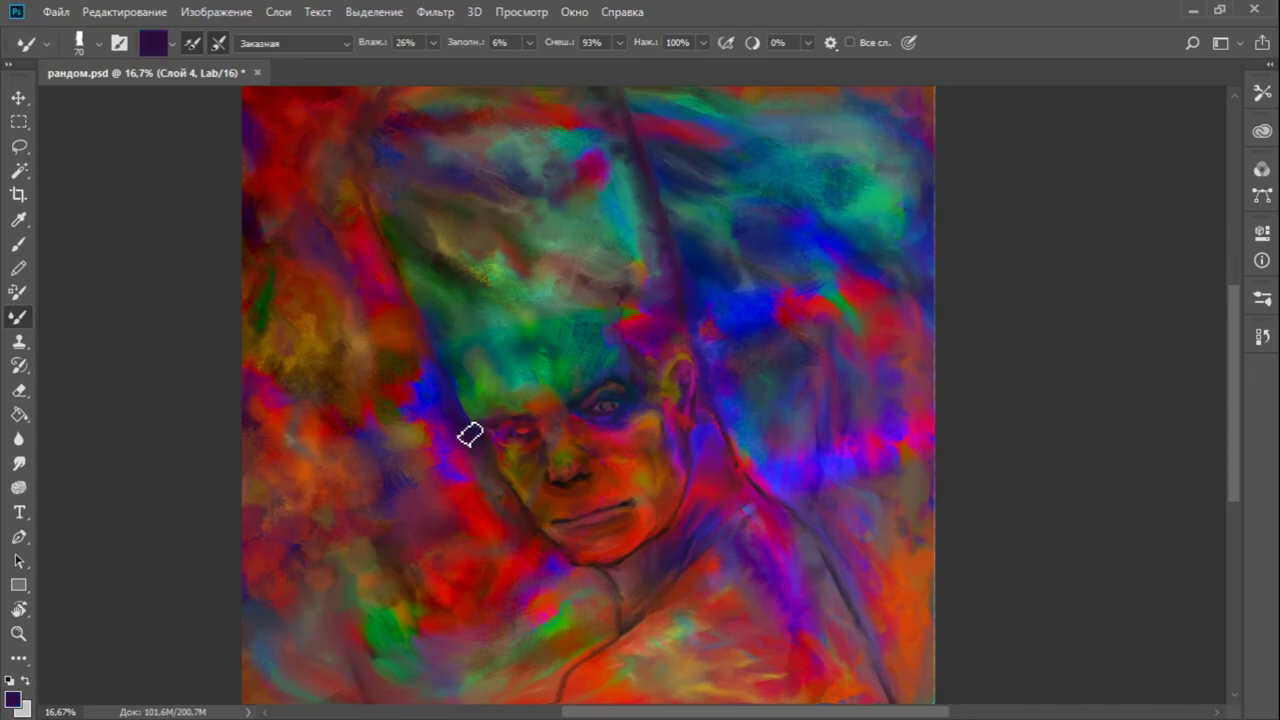
{"action": "left_click", "coordinate": [420, 374], "text": "alt"}
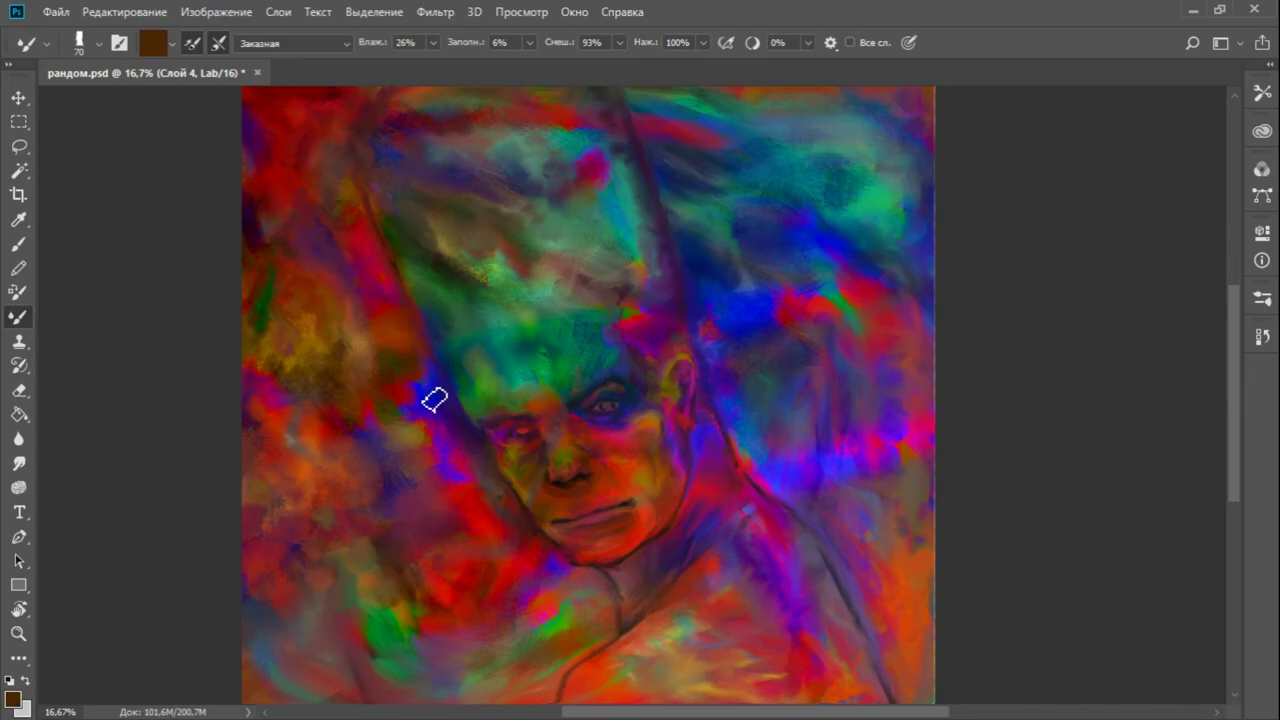
Save the painting as a new file named рандом2.psd
{"action": "key", "text": "ctrl+minus"}
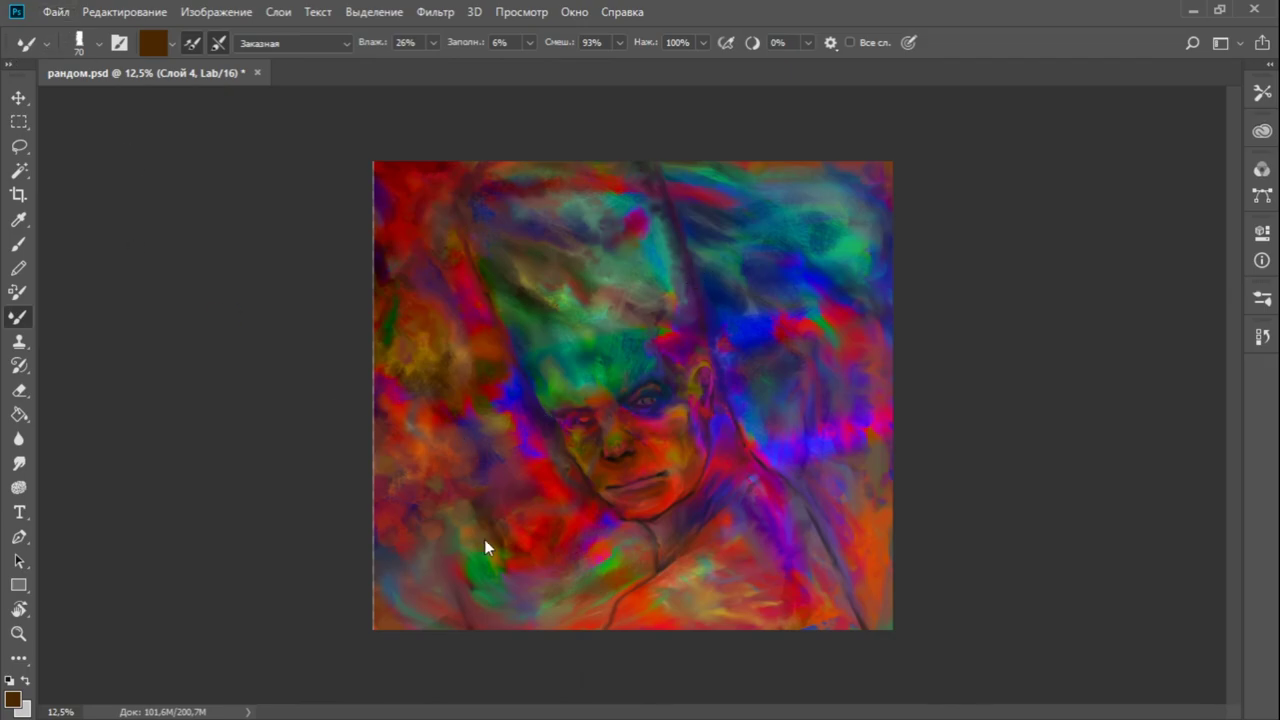
{"action": "left_click_drag", "start_coordinate": [491, 541], "coordinate": [840, 297]}
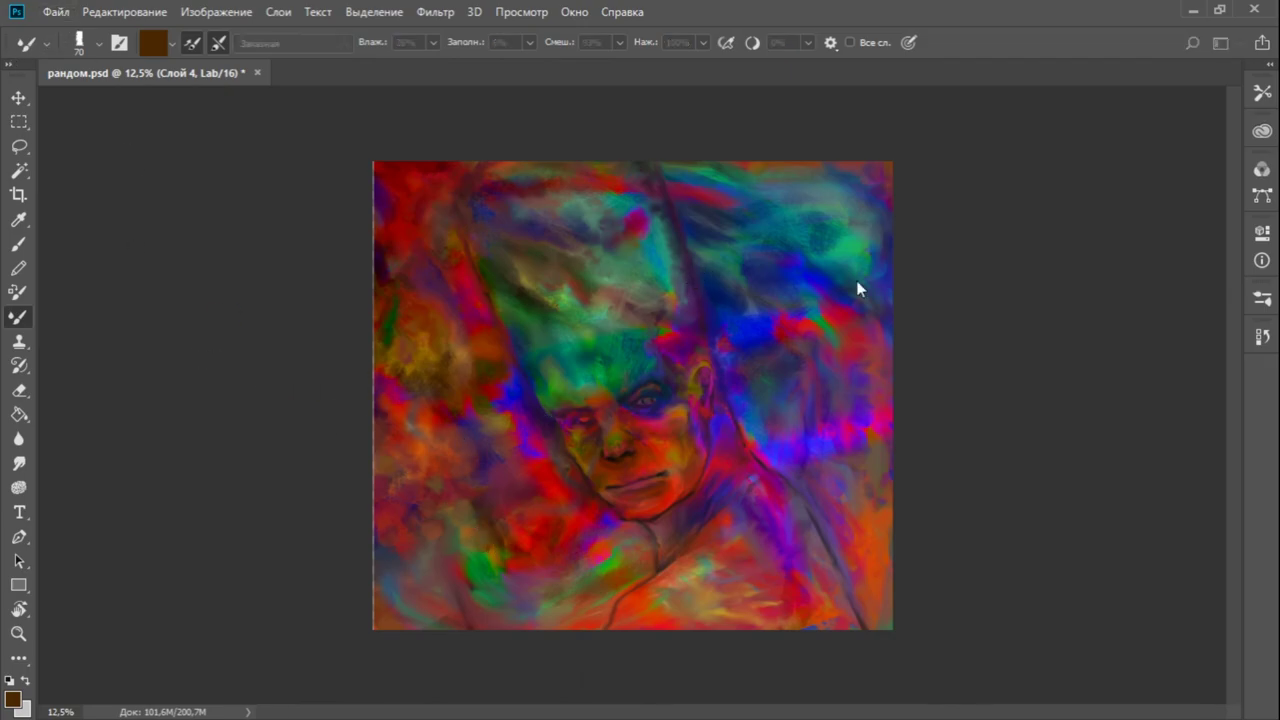
{"action": "key", "text": "Return"}
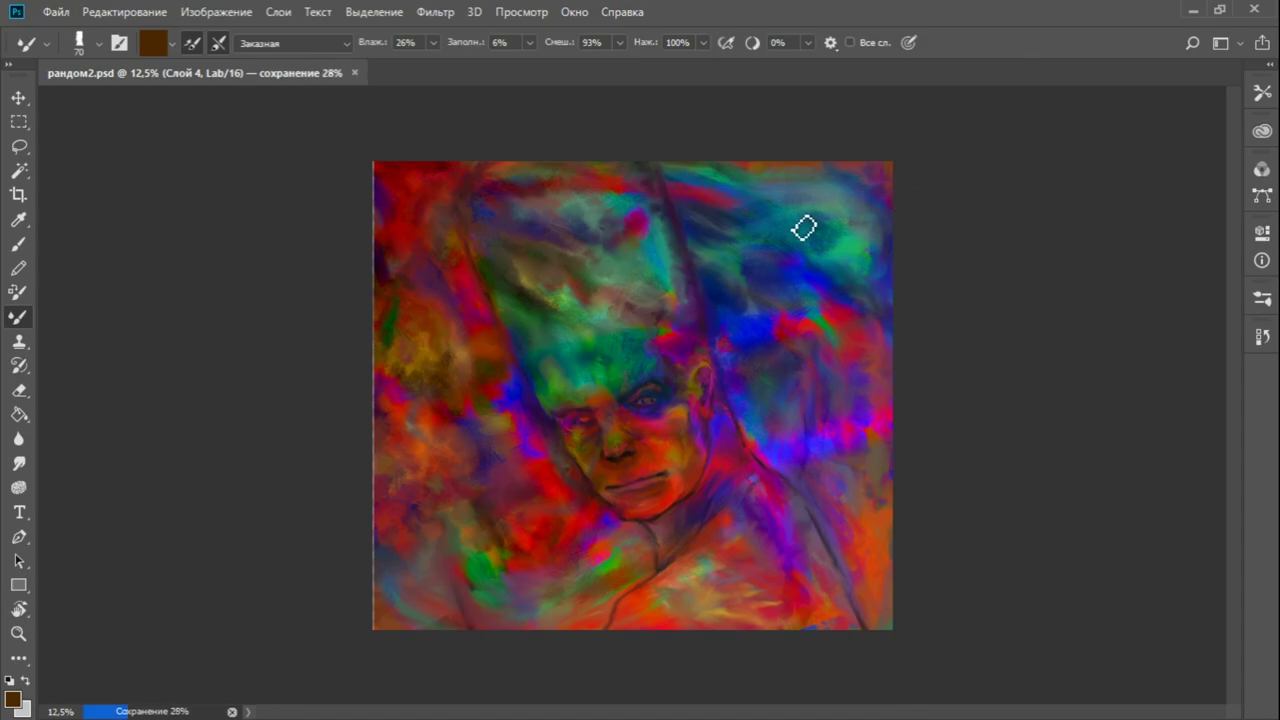